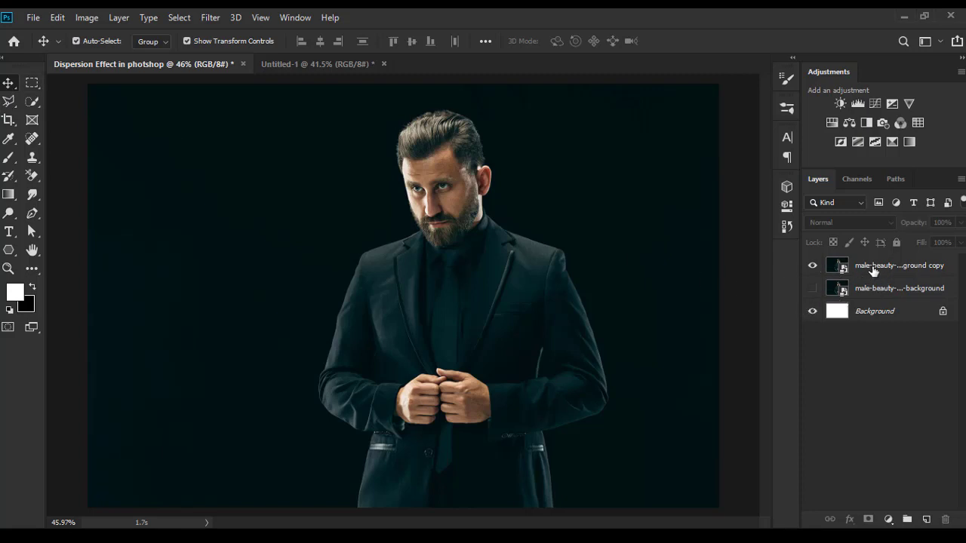
Select the top portrait copy layer and pick the Quick Selection tool
left_click(873, 268)
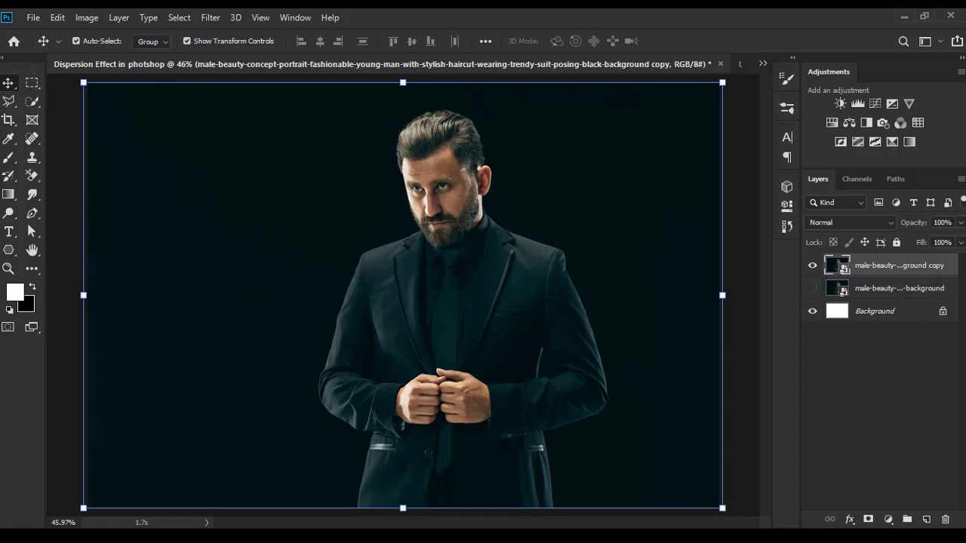
left_click(31, 106)
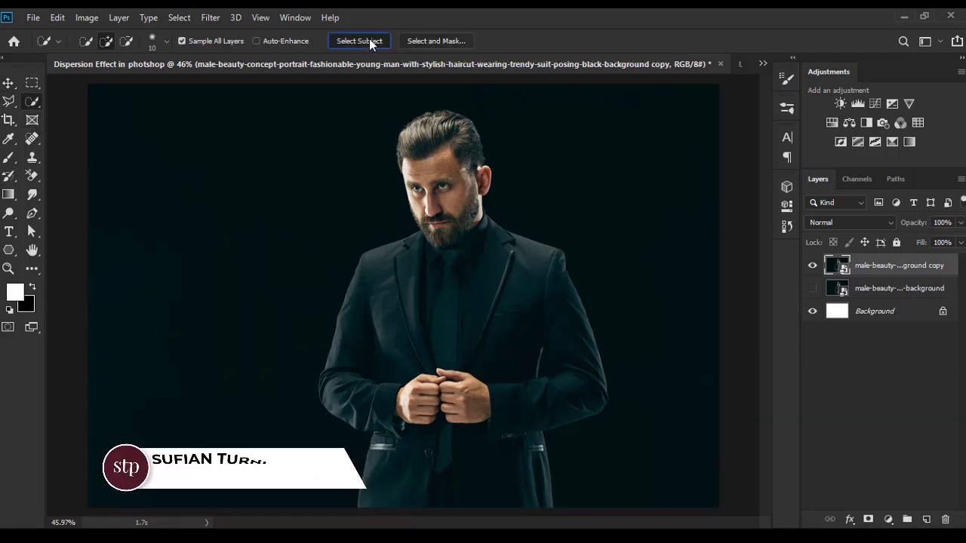
Auto-select the man with Select Subject, then zoom in and add along the elbow edge
left_click(370, 42)
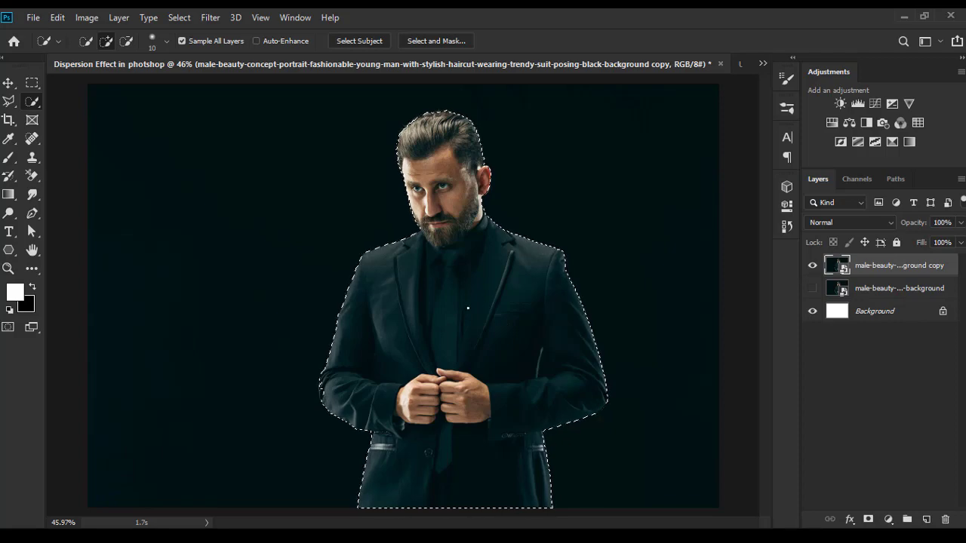
scroll(311, 385, "up", 2)
scroll(309, 386, "up", 2)
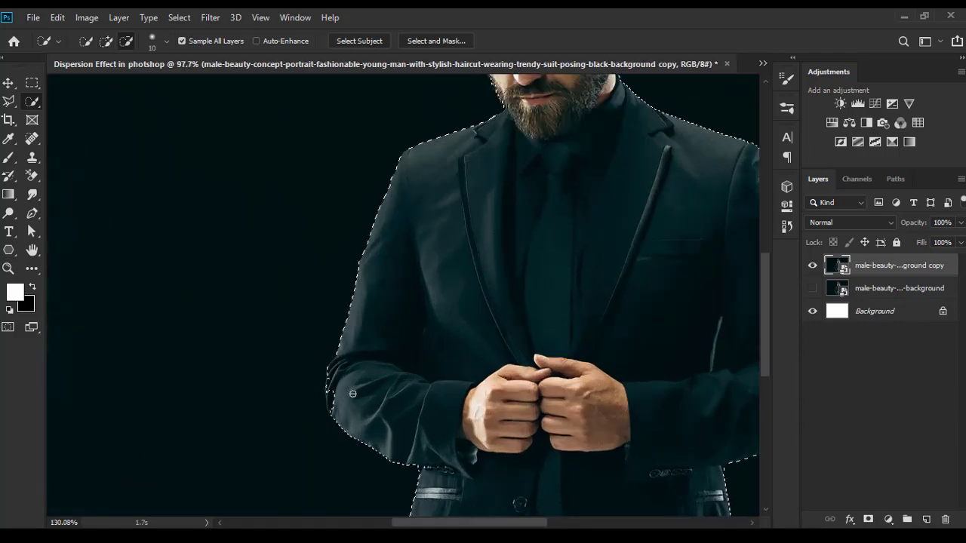
scroll(324, 377, "up", 3)
scroll(316, 323, "up", 1)
scroll(316, 323, "up", 1)
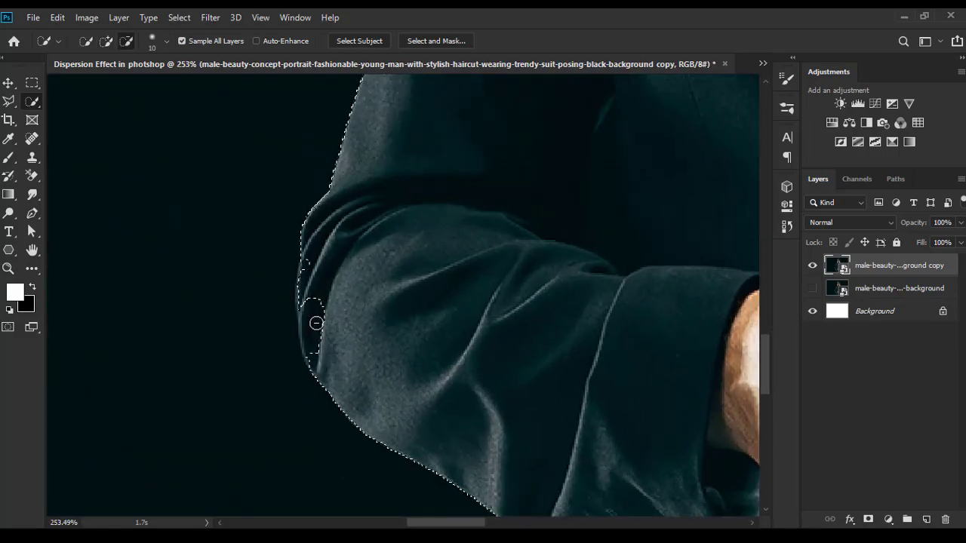
scroll(319, 315, "down", 1)
scroll(327, 295, "up", 1)
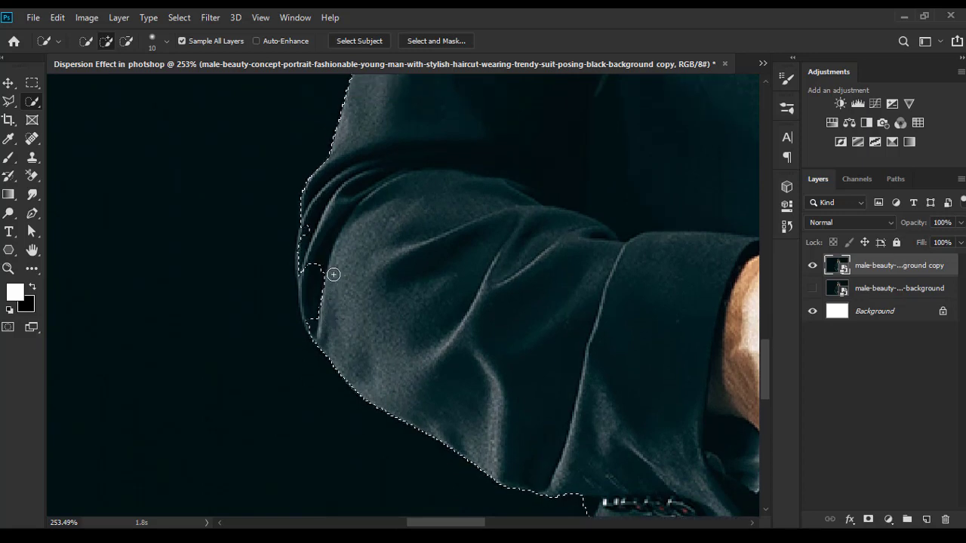
mouse_move(335, 274)
left_mouse_down()
mouse_move(325, 308)
mouse_move(312, 266)
mouse_move(316, 218)
left_mouse_up()
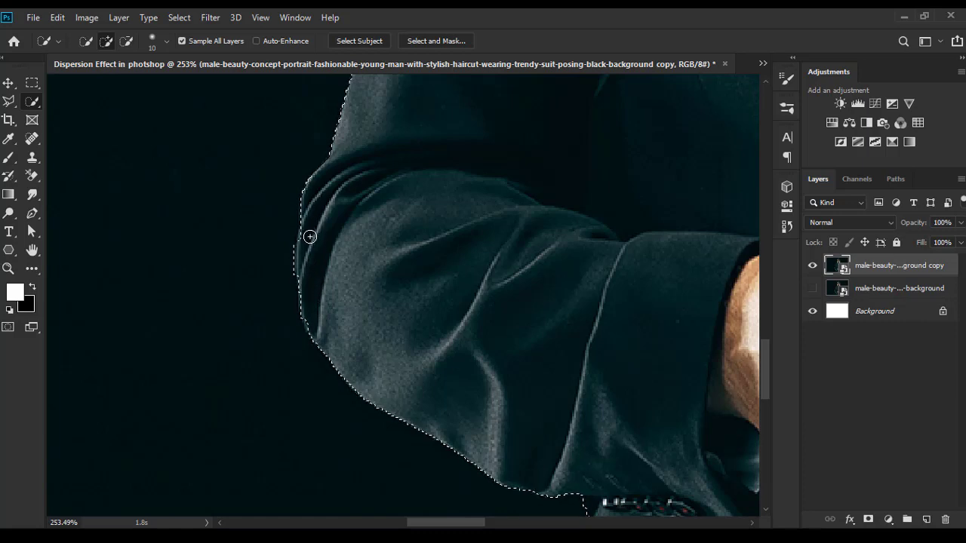
Brush the sleeve edge, then Alt-subtract a thin strip off the sleeve's selection
scroll(554, 317, "down", 1)
scroll(554, 317, "down", 5)
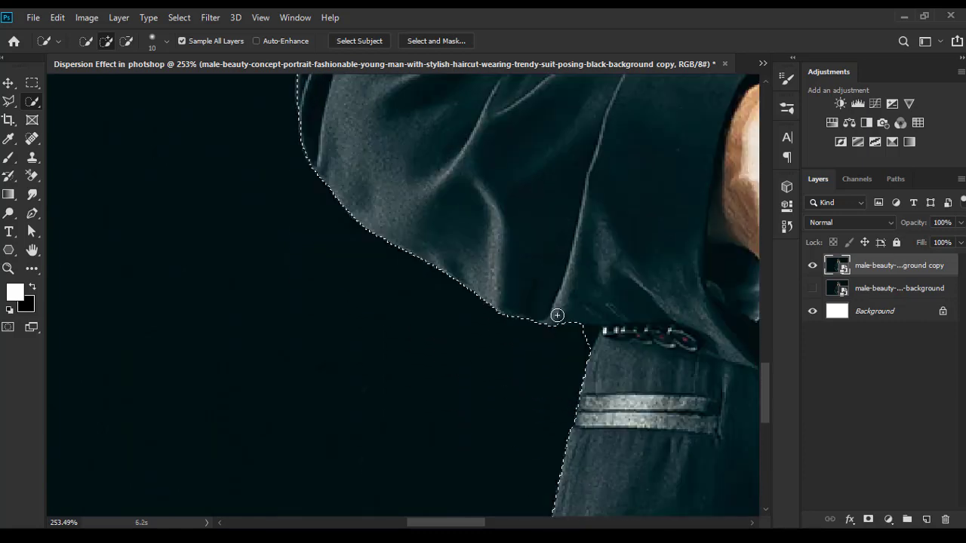
left_click_drag(569, 324, 573, 349)
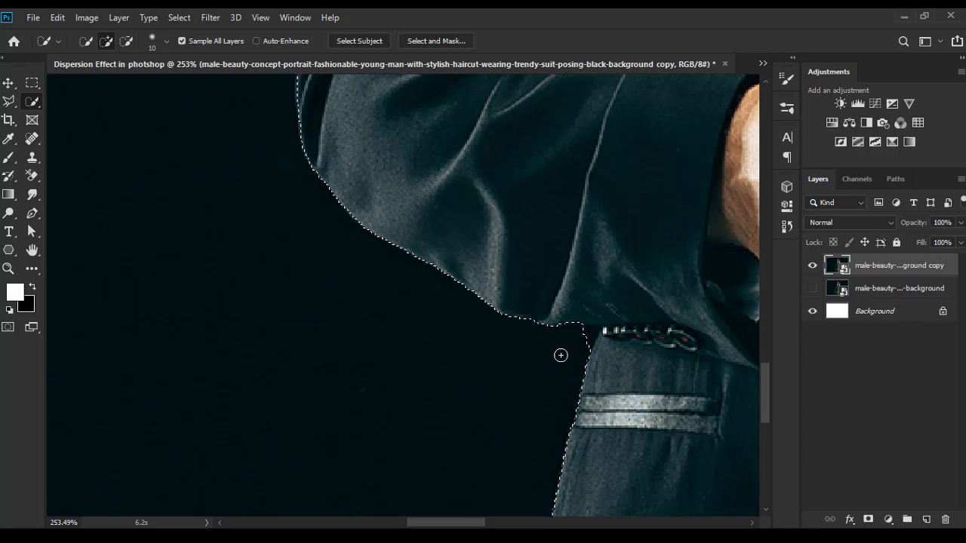
key("alt")
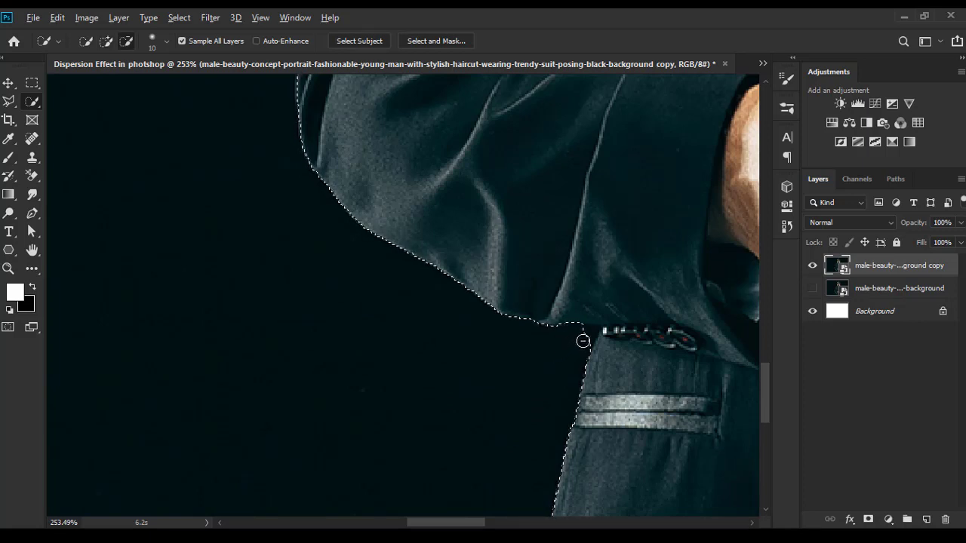
left_click(579, 345, "alt")
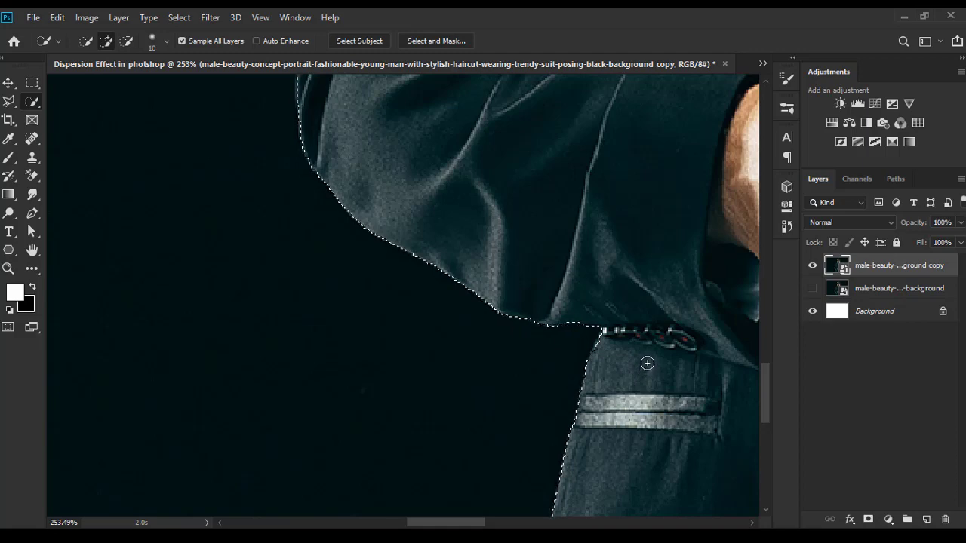
Pan and zoom across the jacket and hands to check the selection edges
scroll(647, 363, "down", 1)
scroll(646, 363, "down", 1)
left_click_drag(656, 253, 352, 335)
scroll(599, 378, "down", 1)
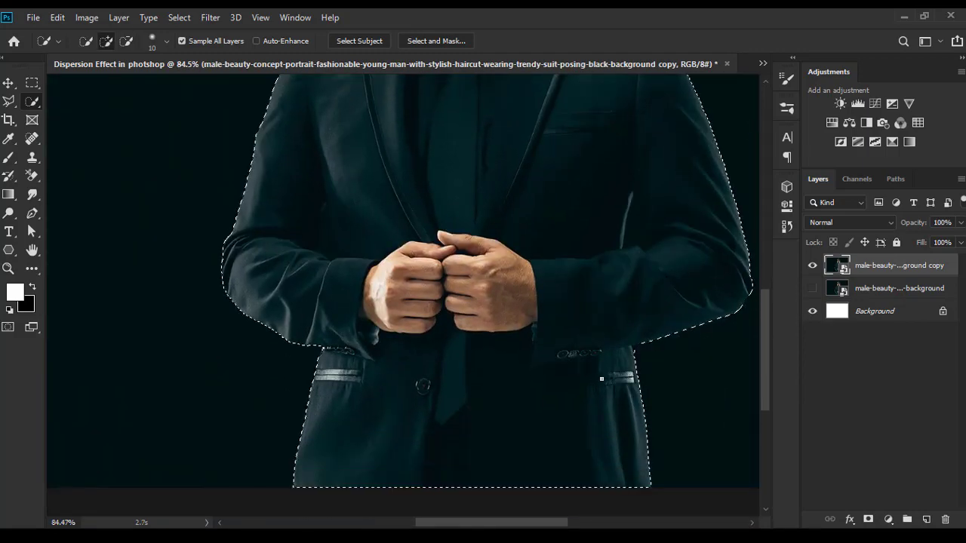
scroll(551, 287, "up", 1)
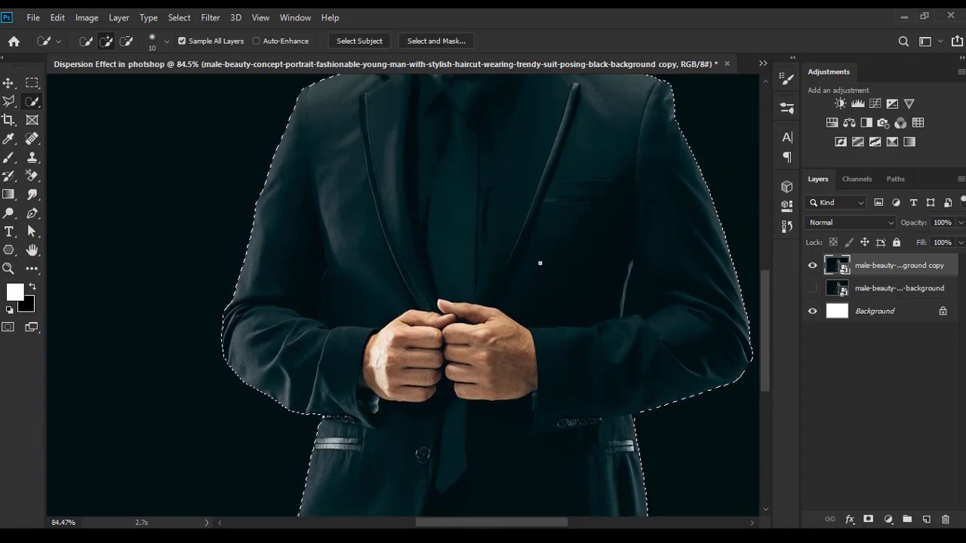
scroll(536, 262, "down", 1)
scroll(551, 261, "down", 1)
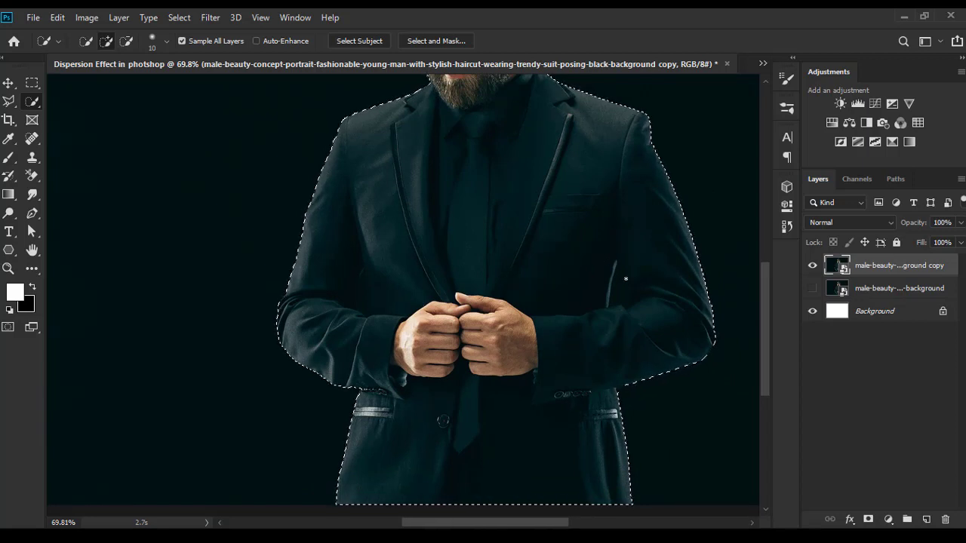
scroll(550, 224, "up", 2)
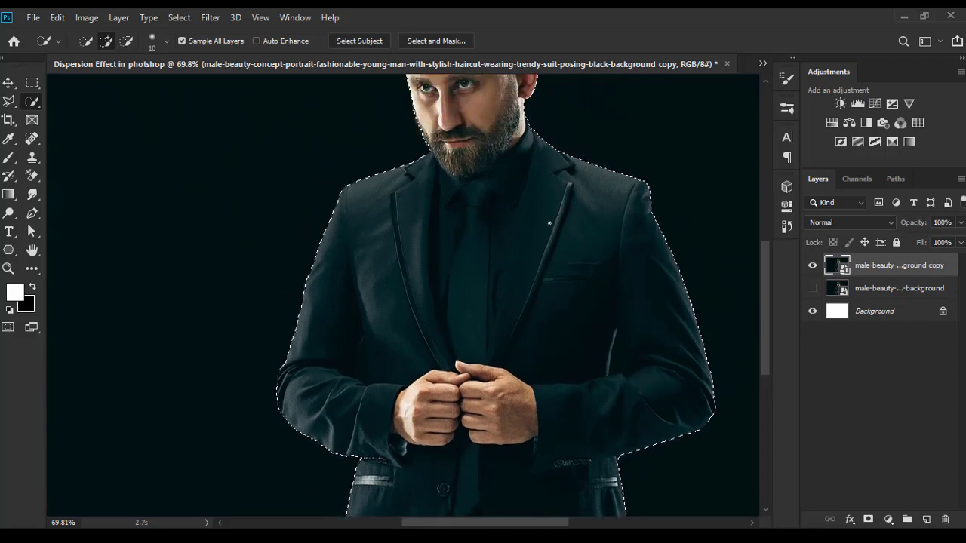
scroll(549, 220, "up", 1)
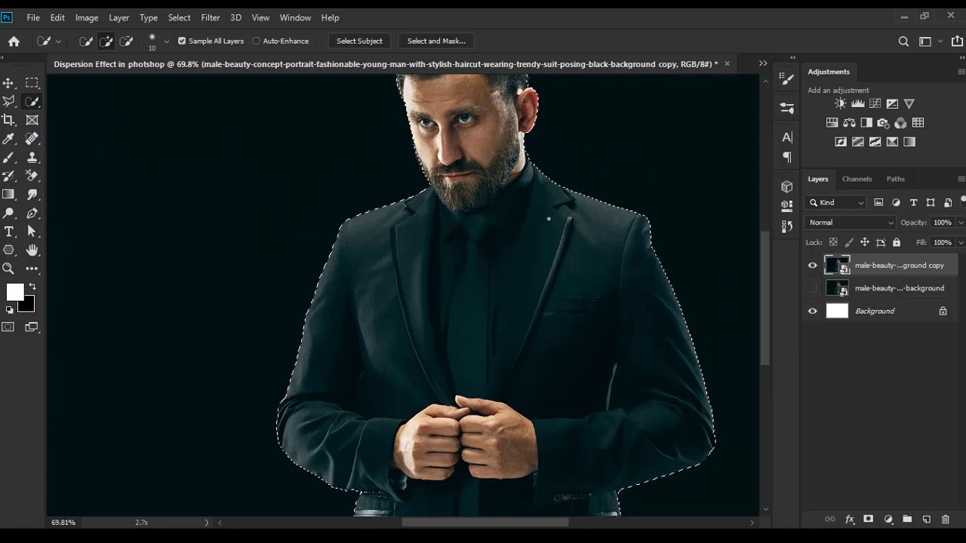
scroll(555, 216, "up", 1)
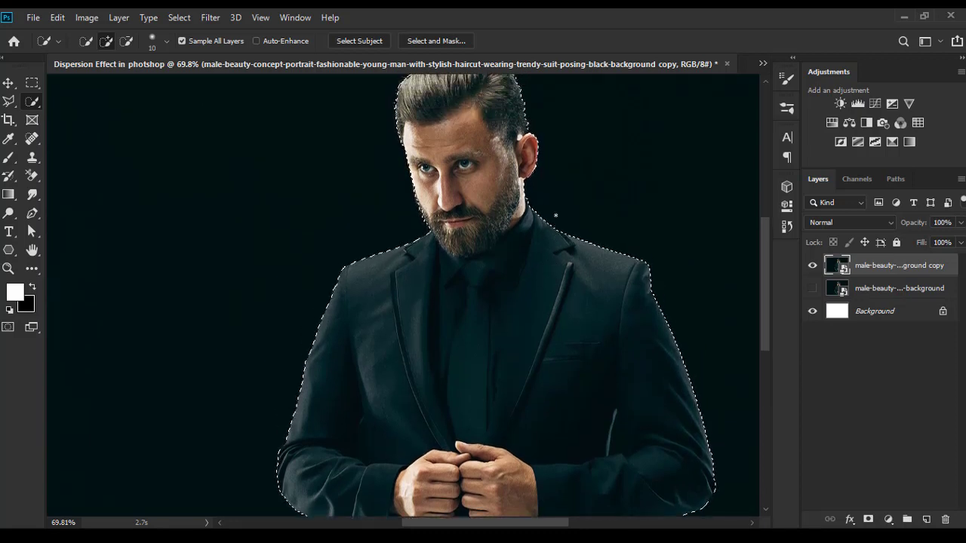
scroll(556, 216, "up", 1)
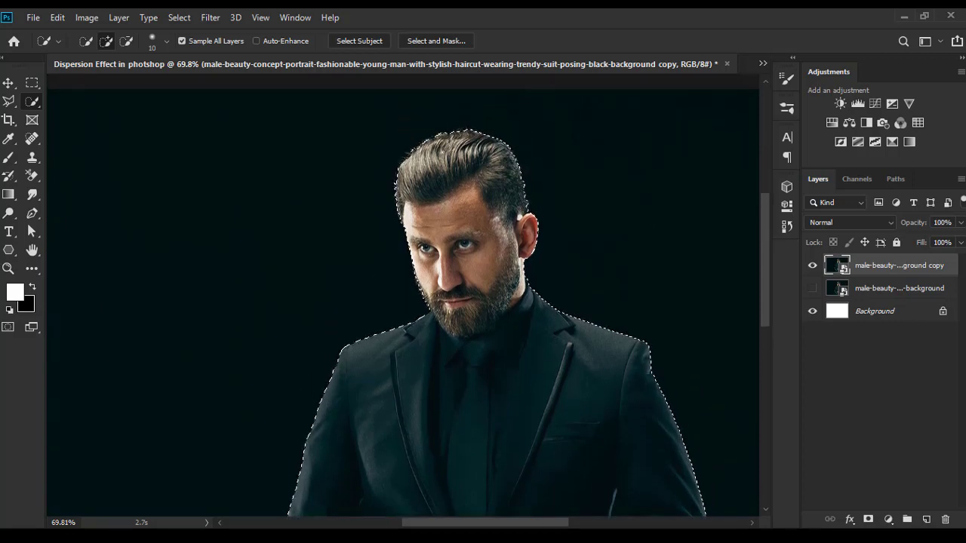
scroll(456, 187, "down", 2)
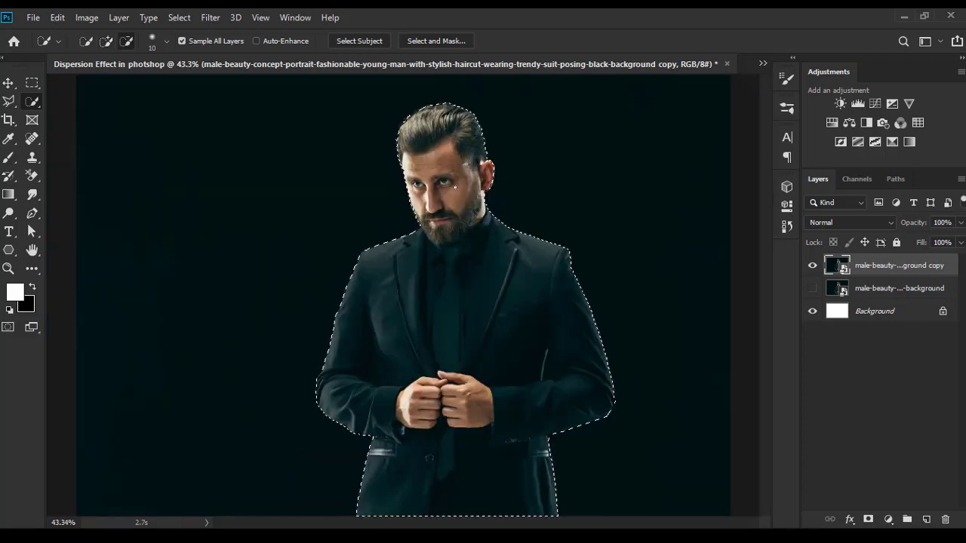
scroll(456, 187, "down", 1)
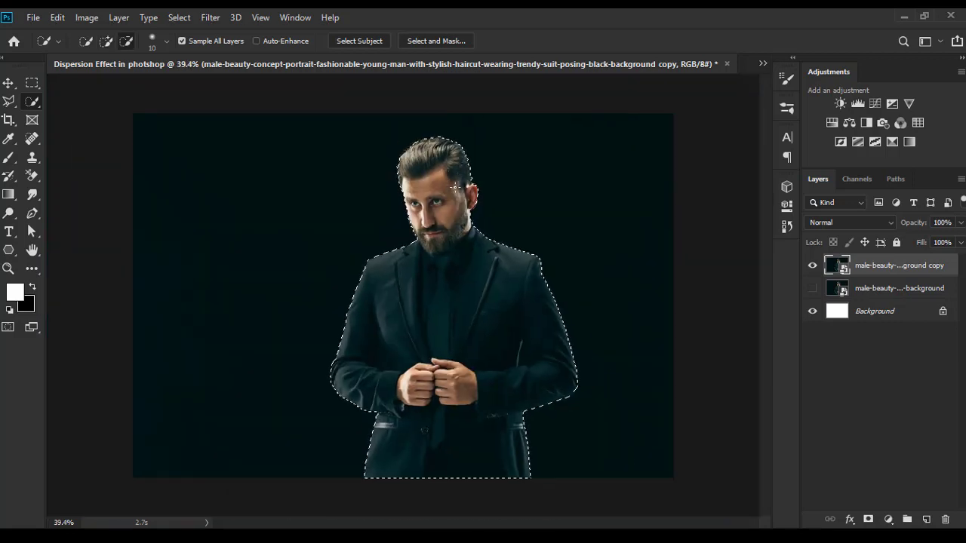
Enter Select and Mask, set the refine brush to erase, and zoom in on the head
left_click(438, 42)
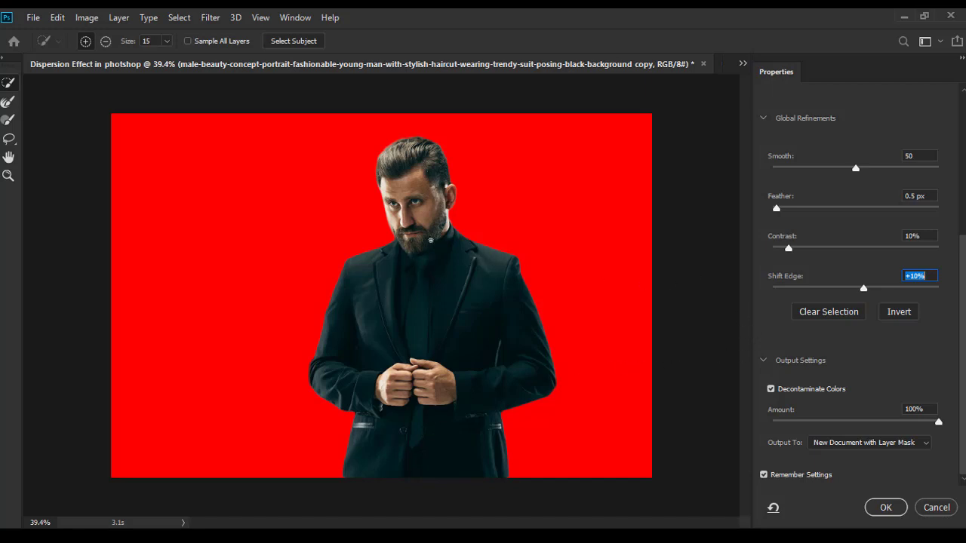
key("alt")
key("alt")
scroll(425, 241, "up", 1)
scroll(425, 241, "up", 1)
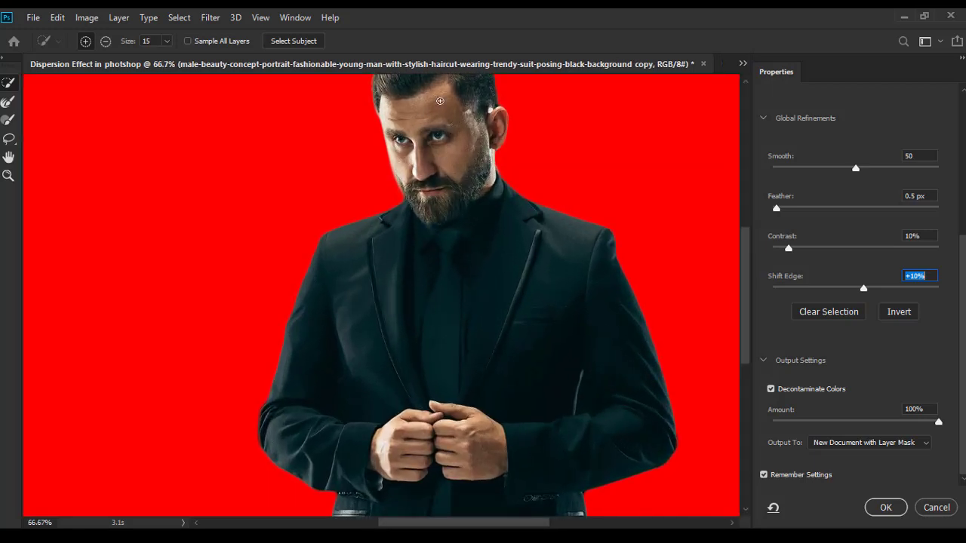
mouse_move(481, 87)
left_mouse_down()
mouse_move(420, 231)
mouse_move(435, 183)
left_mouse_up()
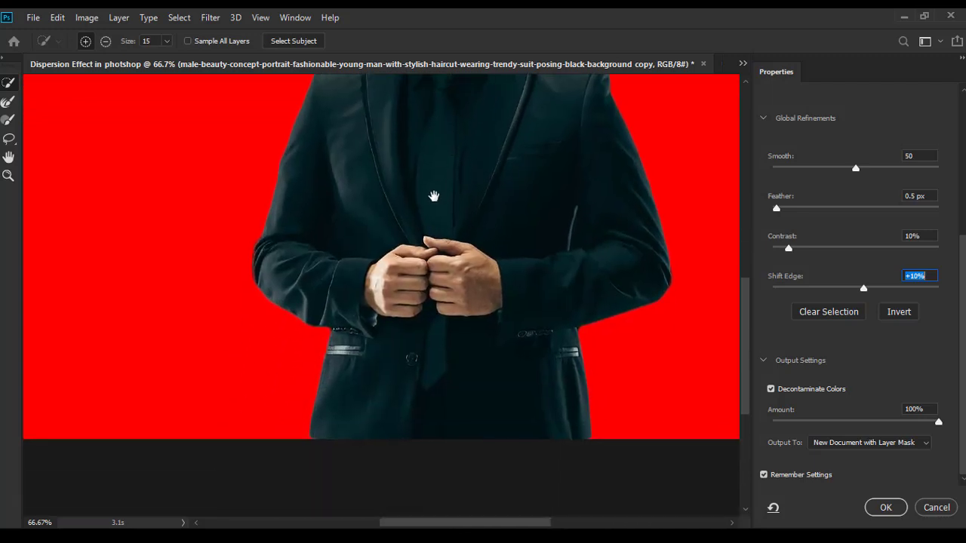
mouse_move(423, 389)
left_mouse_down()
mouse_move(434, 196)
mouse_move(441, 306)
left_mouse_up()
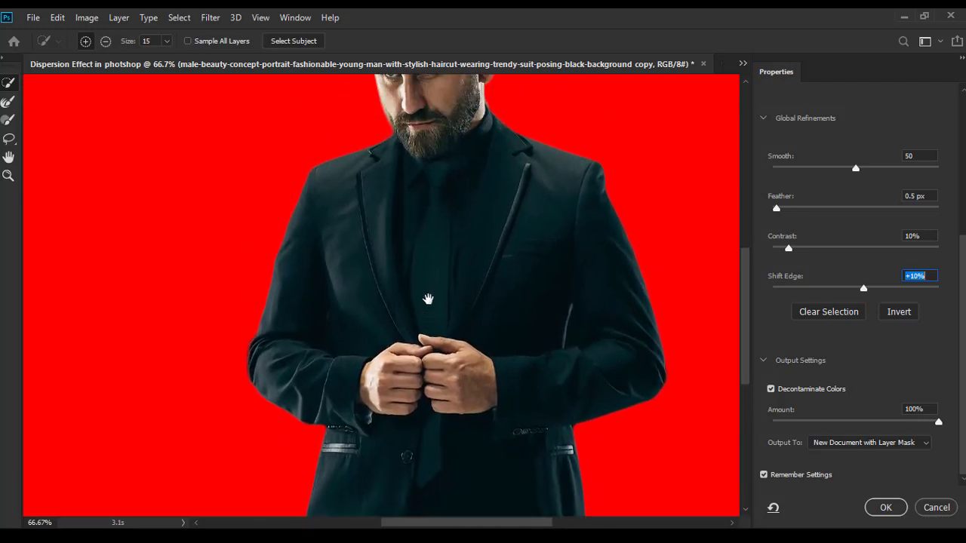
left_click_drag(448, 176, 431, 280)
left_click_drag(408, 189, 397, 250)
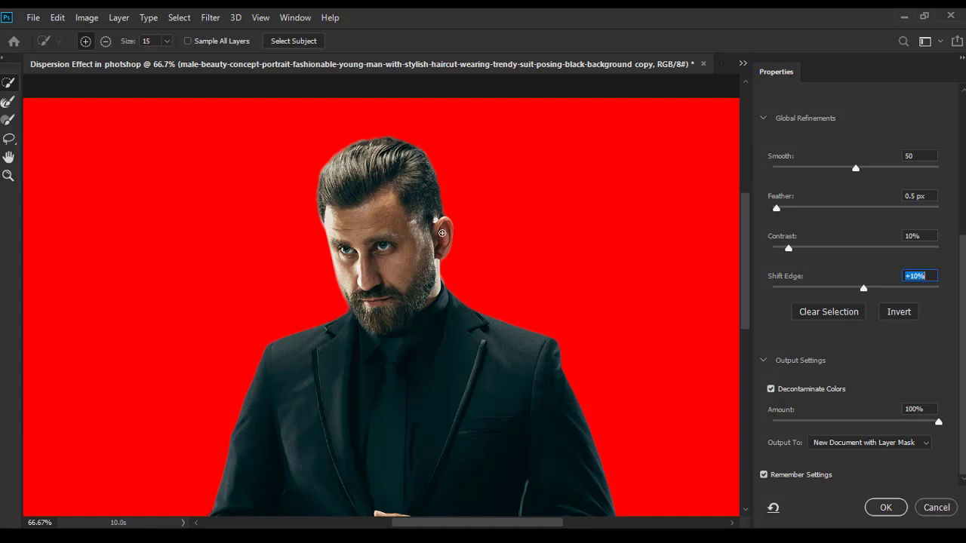
Refine the hair and suit edges with the Refine Edge brush in subtract mode
left_click(8, 106)
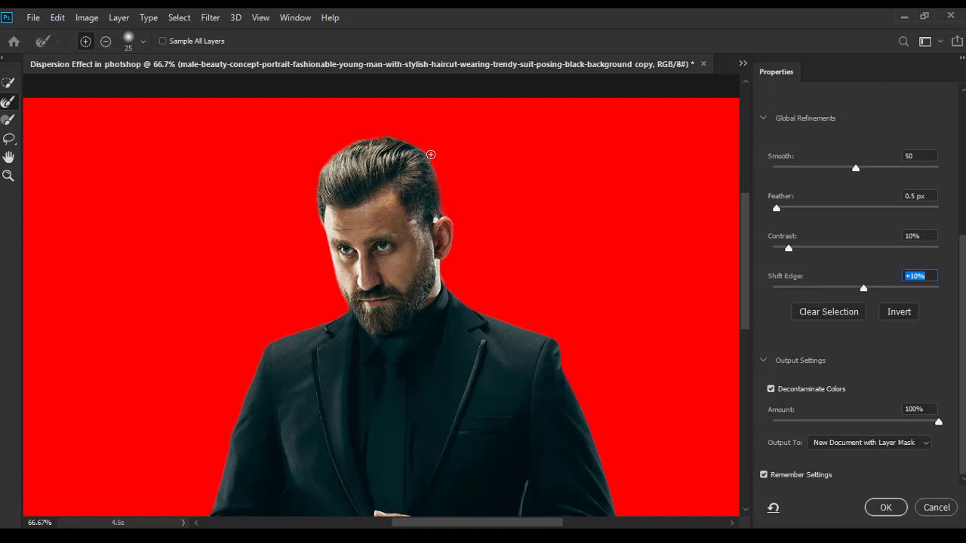
left_click(106, 42)
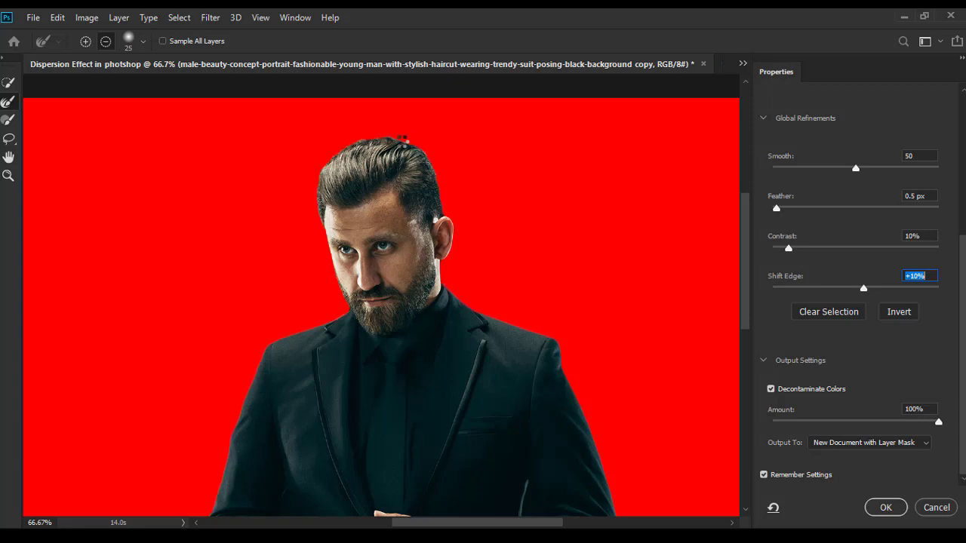
left_click_drag(400, 142, 325, 225)
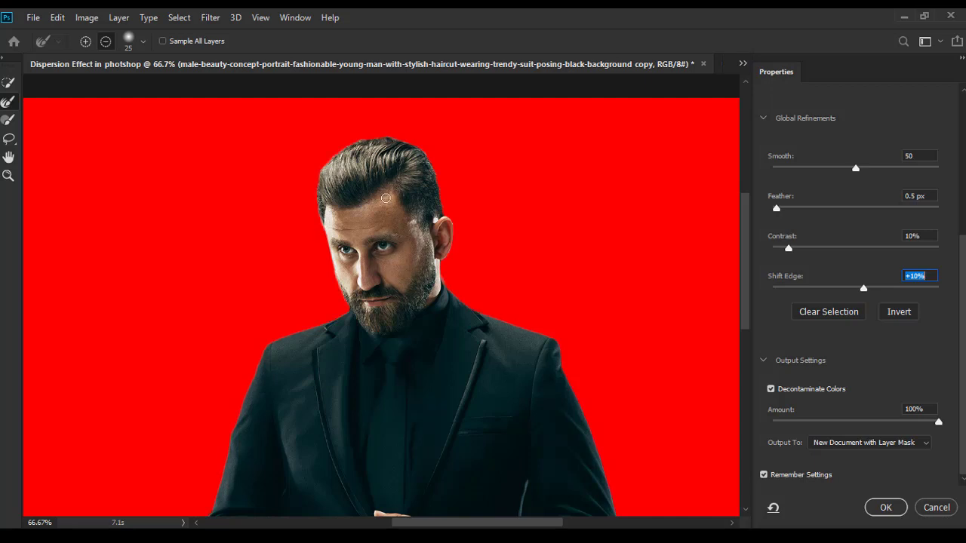
left_click_drag(380, 422, 410, 216)
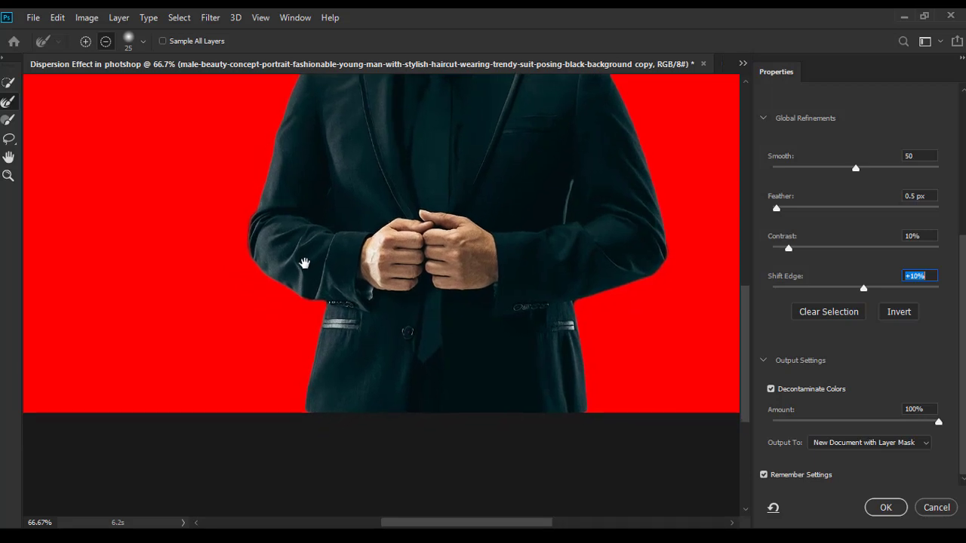
left_click_drag(296, 281, 233, 345)
left_click_drag(332, 283, 317, 427)
Set the edge detection radius to 5 px
scroll(812, 171, "up", 2)
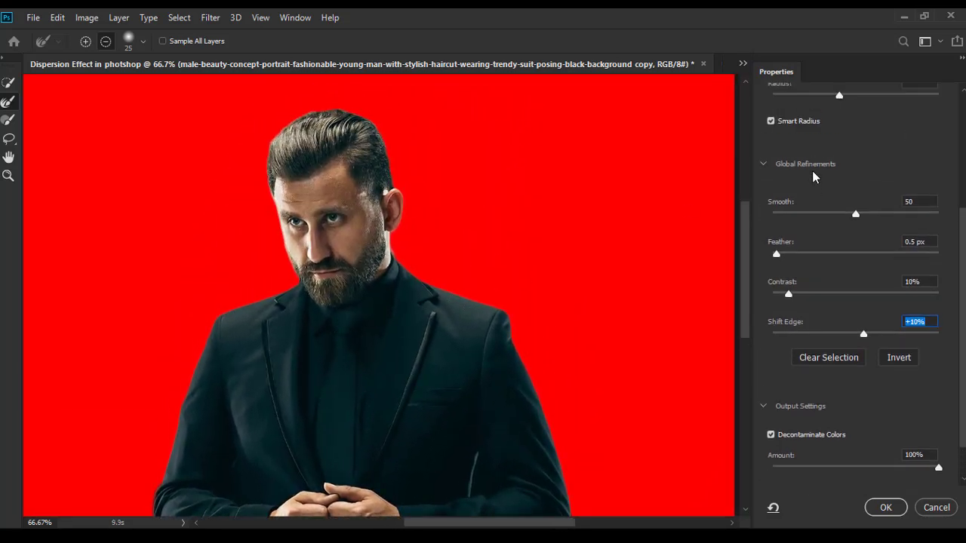
scroll(812, 171, "up", 4)
scroll(809, 174, "up", 4)
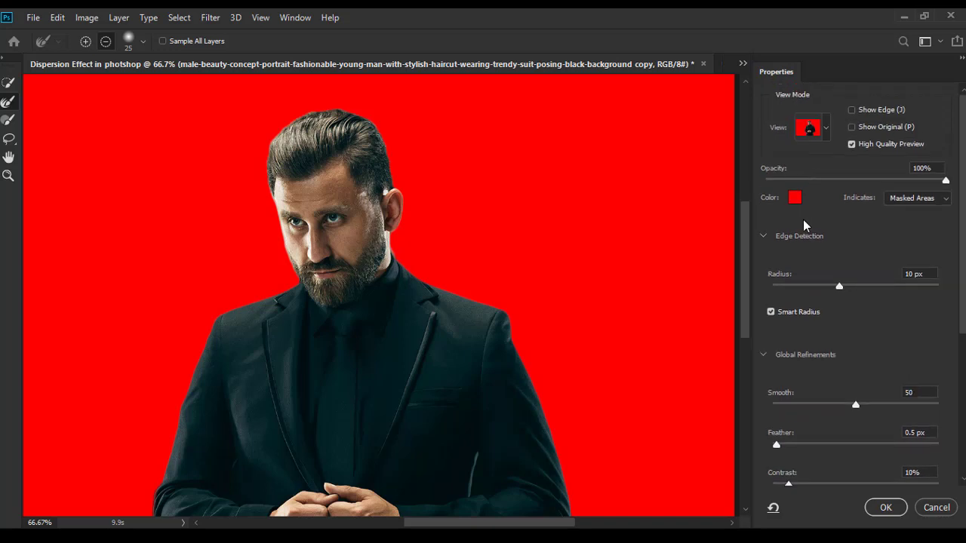
left_click(770, 312)
left_click(935, 274)
mouse_move(865, 272)
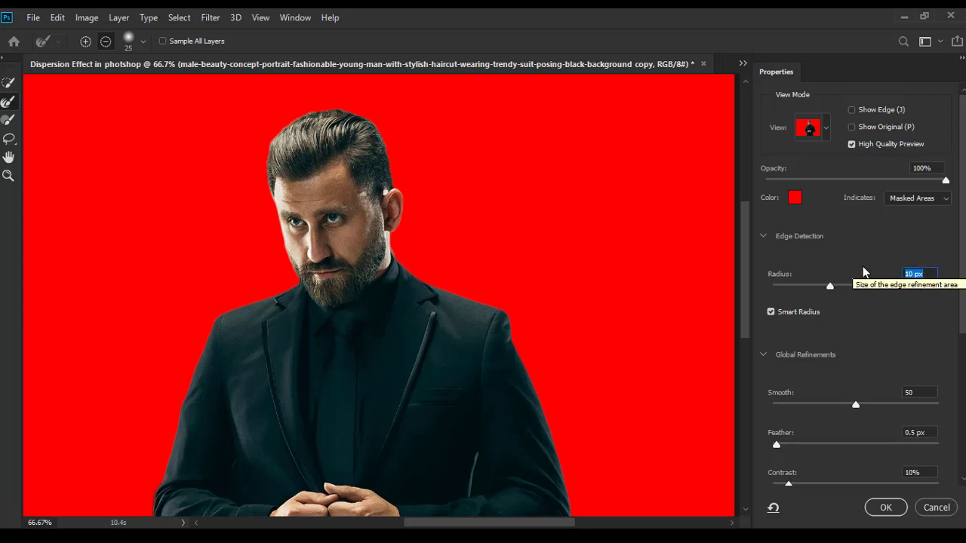
type("8")
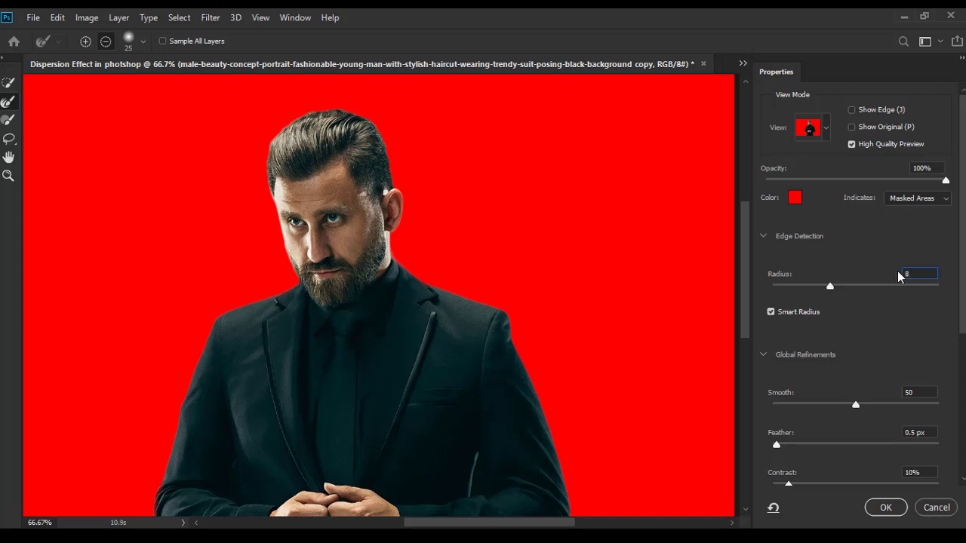
key("Return")
type("5")
scroll(868, 285, "down", 2)
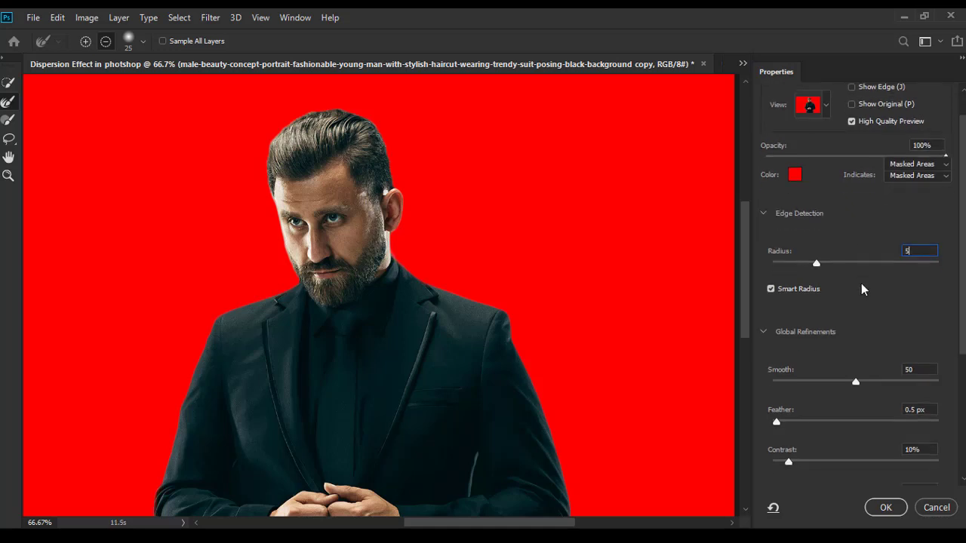
scroll(861, 286, "down", 3)
Set Smooth to 40, Feather to 0.5 px and Contrast to 9%
left_click(919, 289)
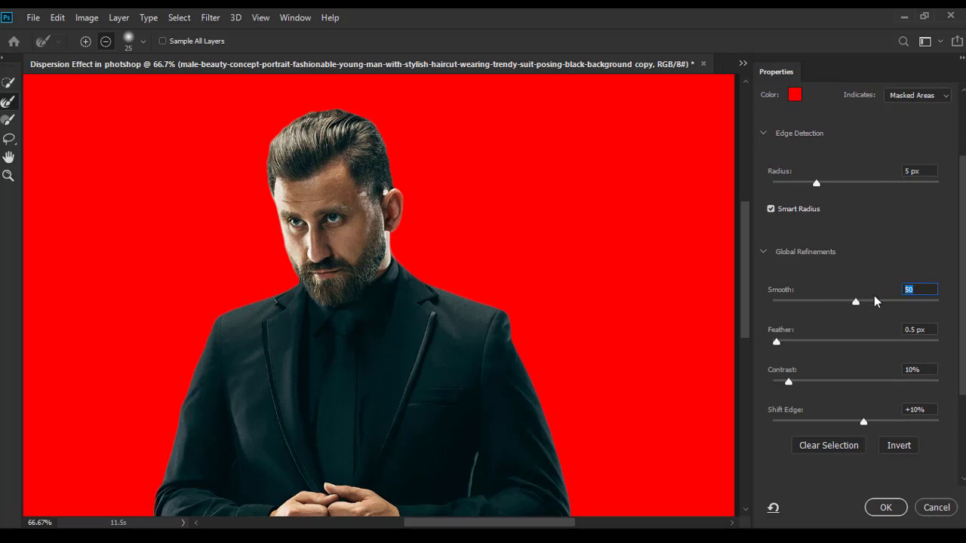
type("4")
type("0")
scroll(925, 268, "down", 1)
scroll(891, 276, "down", 1)
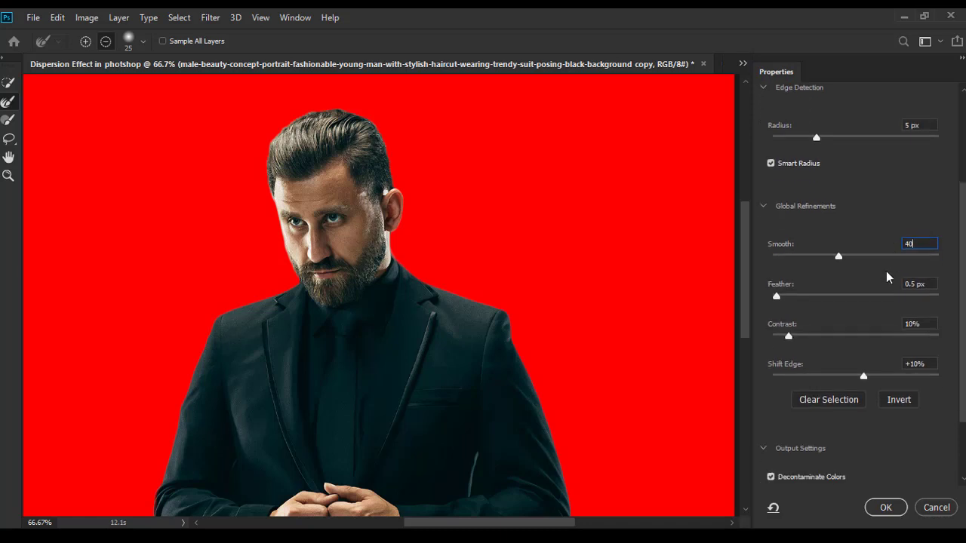
key("Return")
type(".5")
scroll(856, 280, "down", 2)
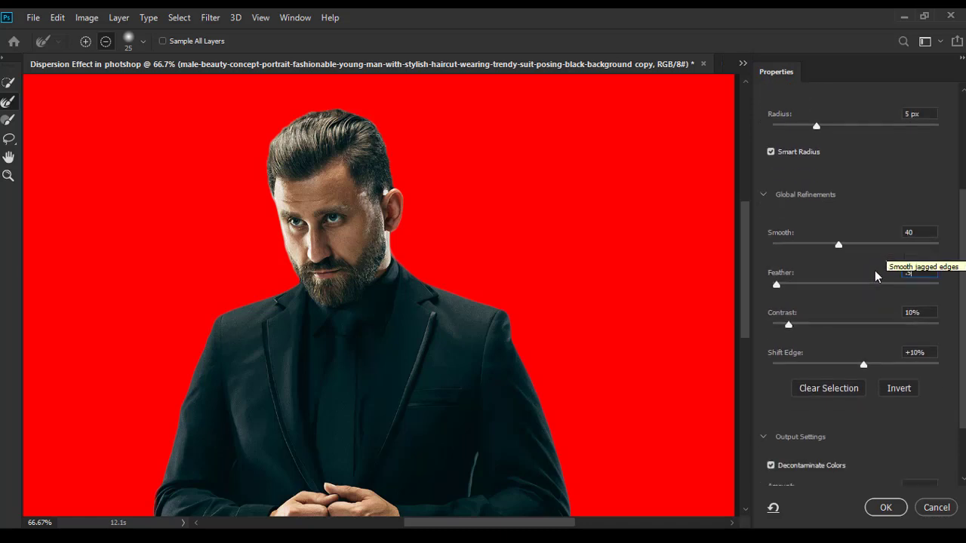
key("Tab")
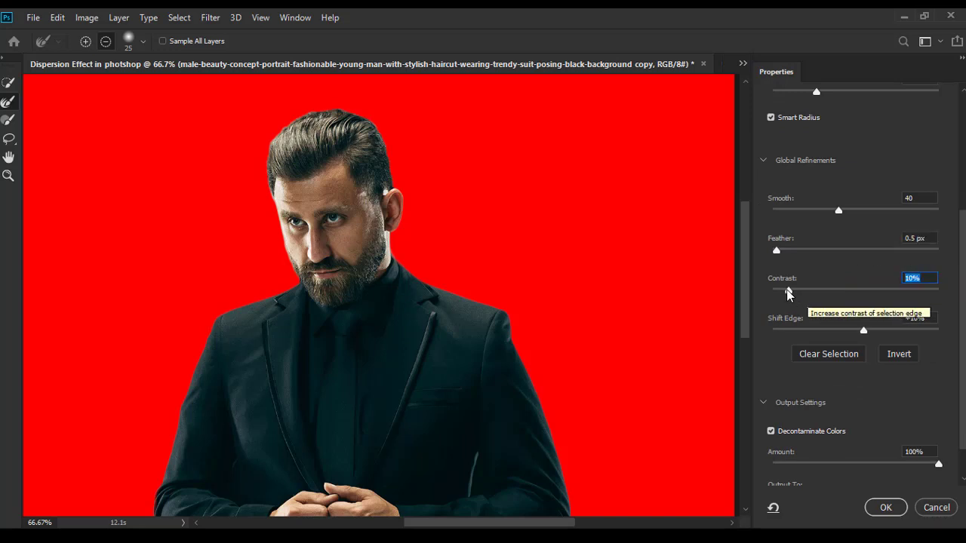
left_click_drag(787, 289, 803, 293)
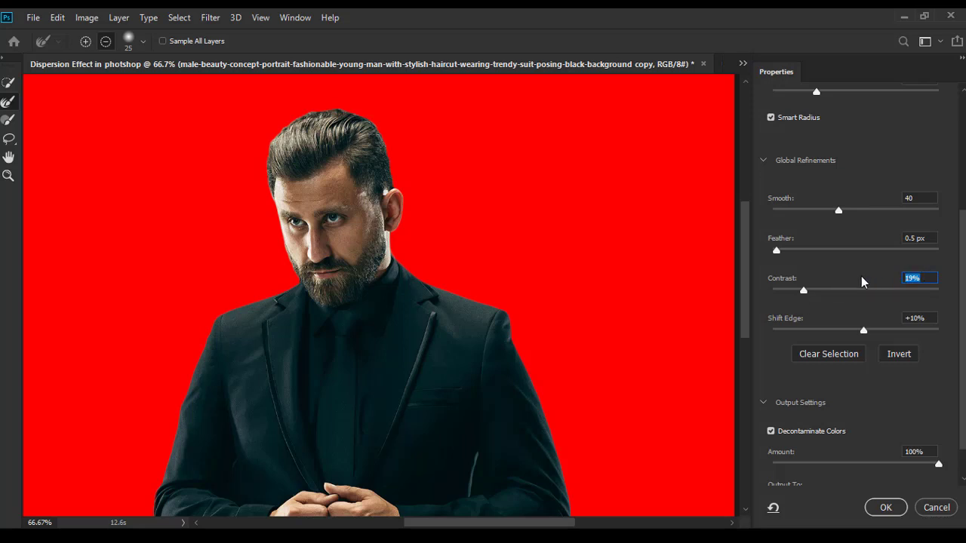
type("15")
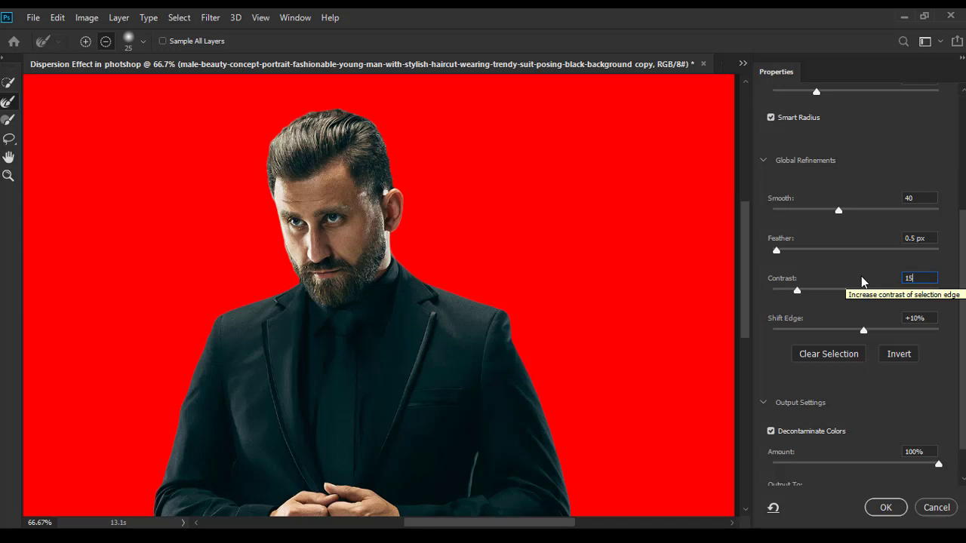
Keep Decontaminate Colors on and output to New Document with Layer Mask
scroll(861, 326, "down", 1)
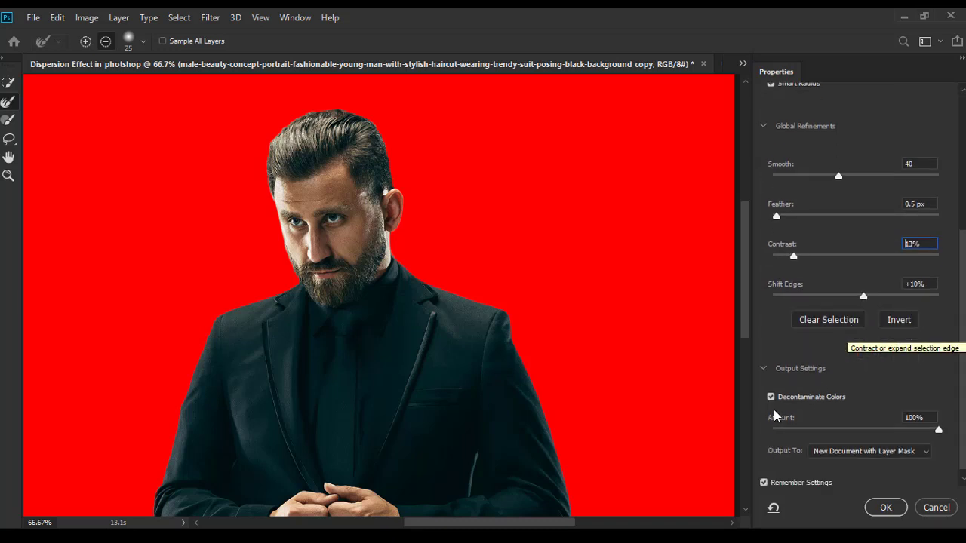
left_click(774, 397)
type("9")
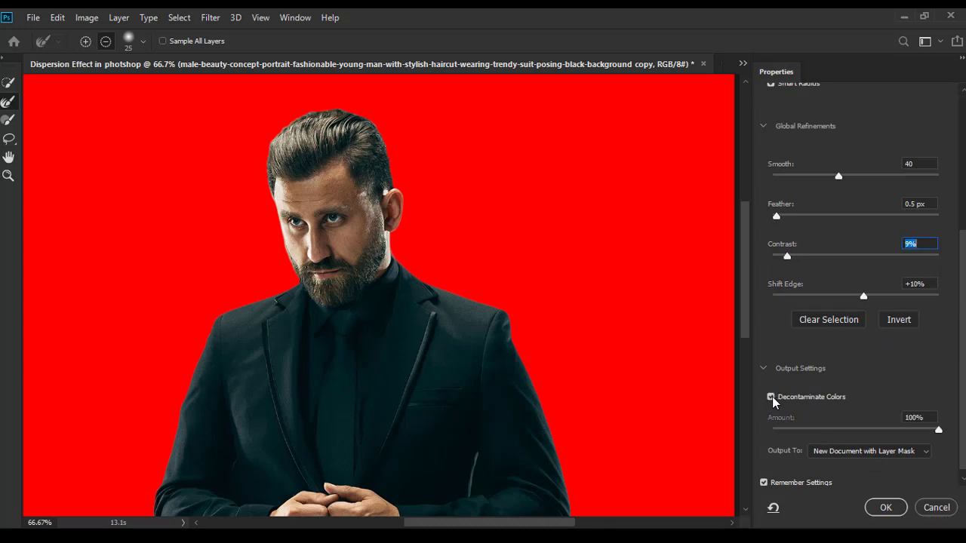
left_click(772, 398)
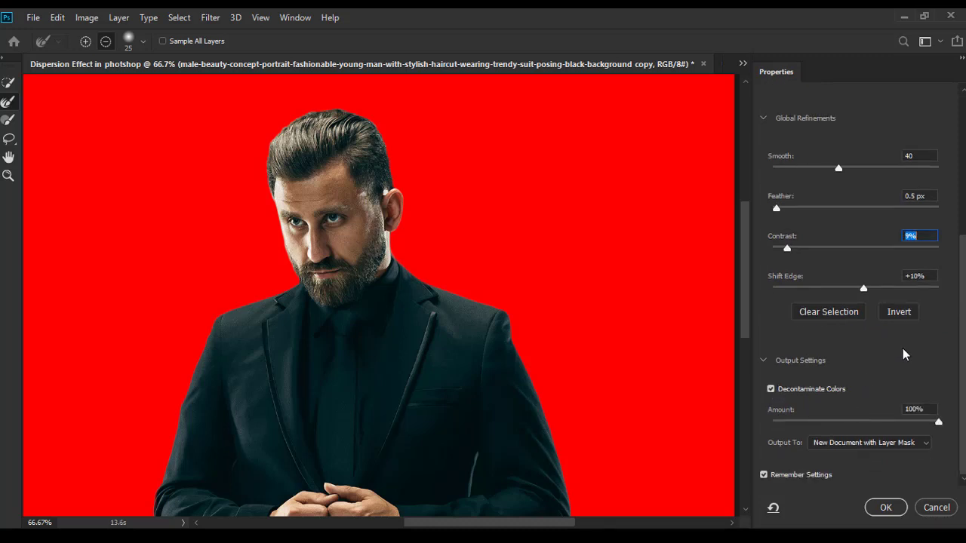
left_click(927, 444)
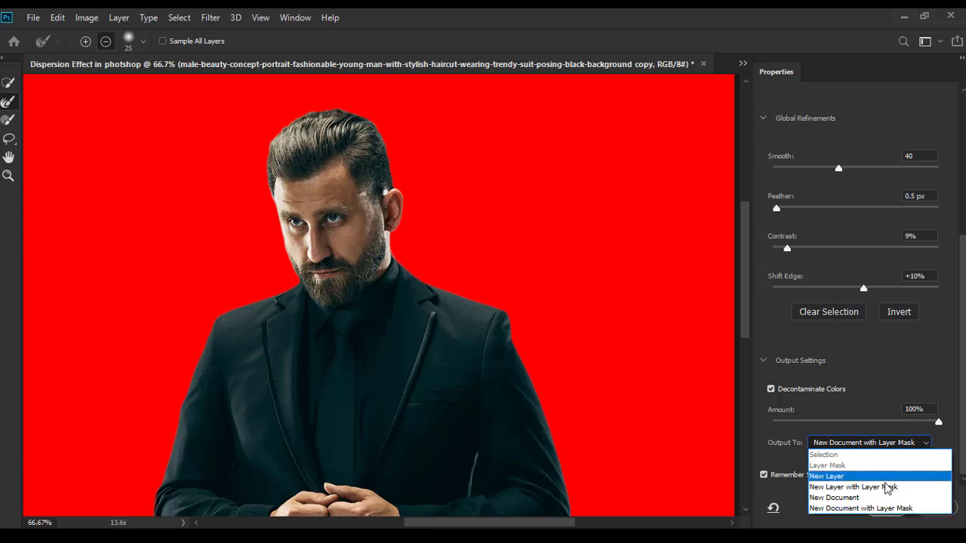
left_click(876, 508)
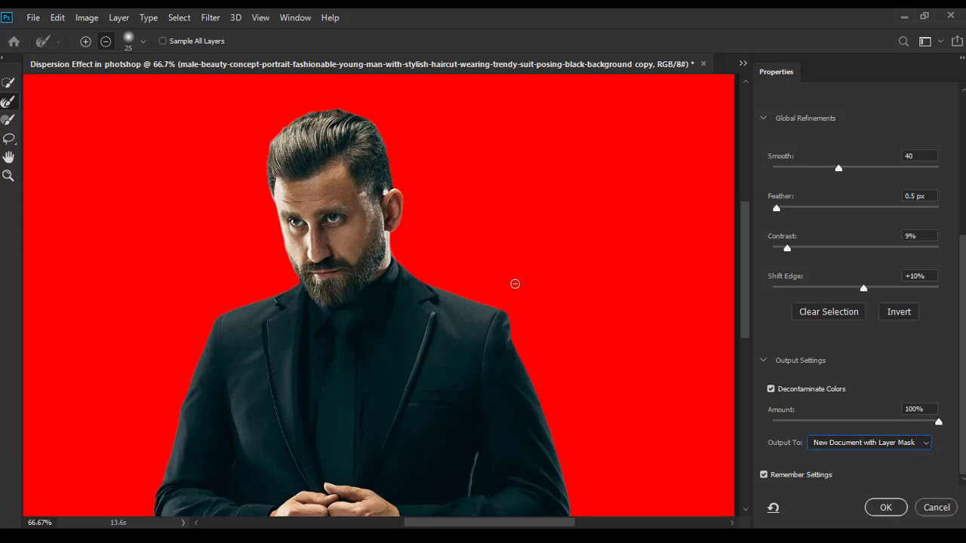
Apply Select and Mask to a new document and duplicate the cut-out layer with Ctrl+J
left_click(882, 507)
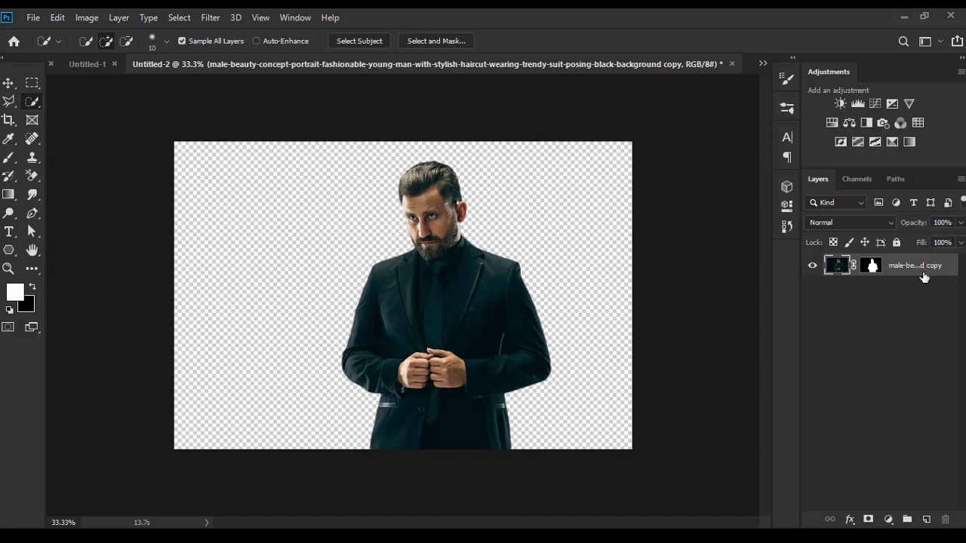
key("ctrl+j")
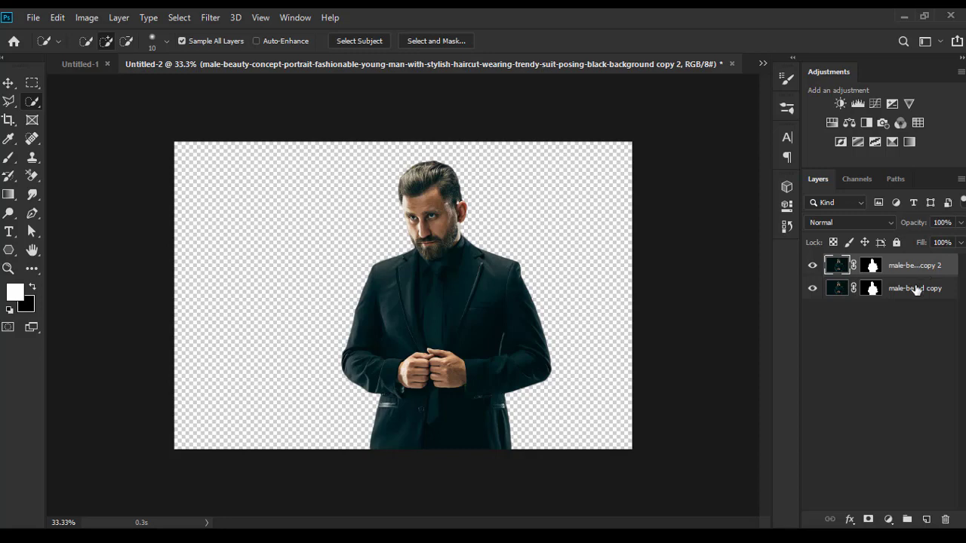
left_click(889, 520)
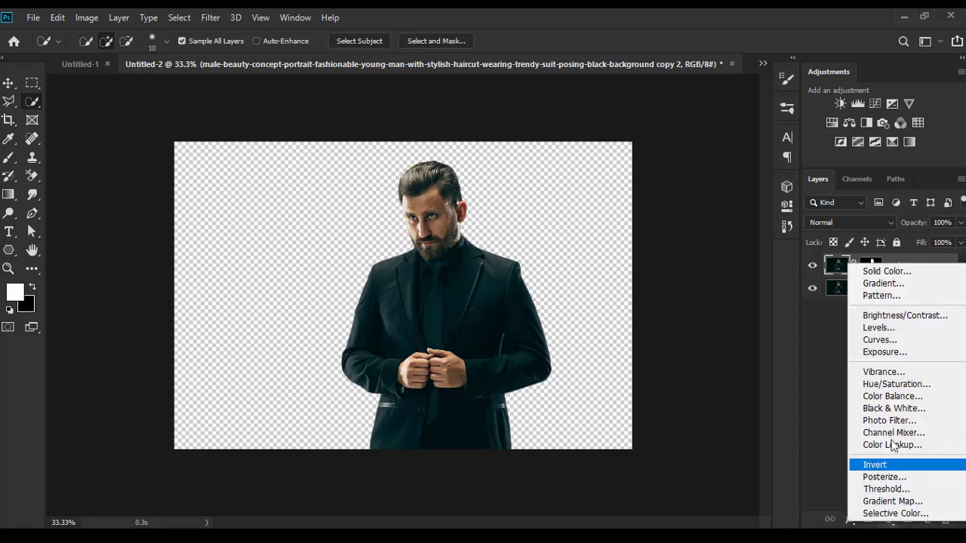
Add a black-to-white Gradient Fill layer and move it beneath both man layers
left_click(893, 284)
left_click(831, 156)
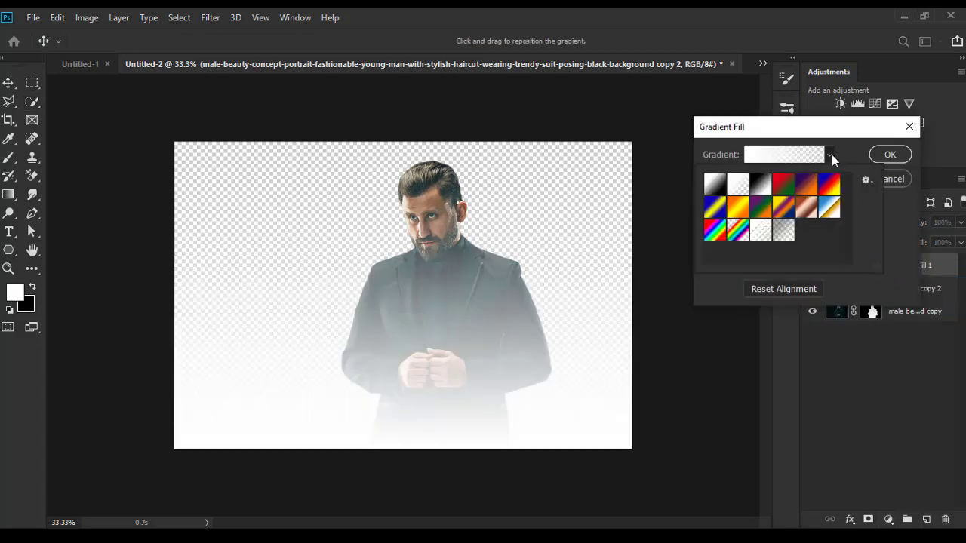
left_click(762, 185)
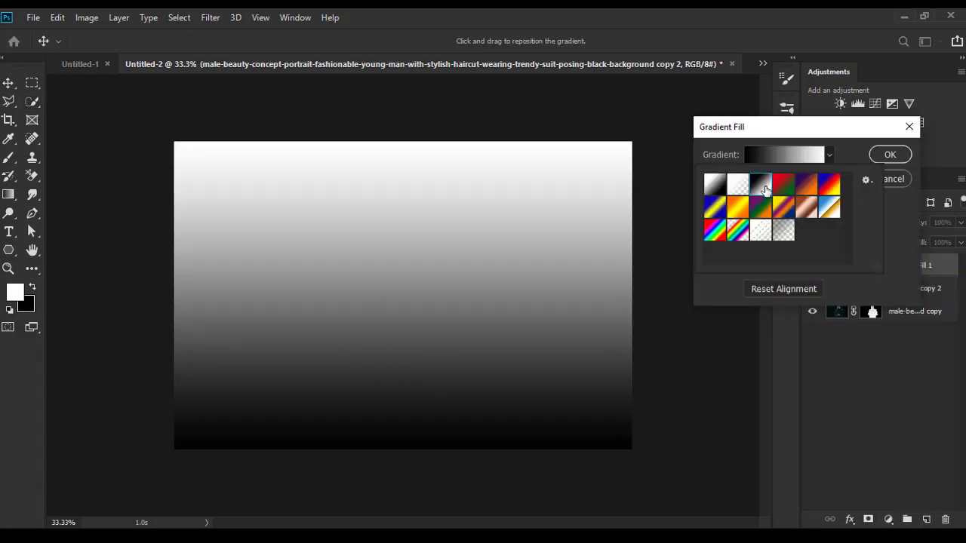
left_click(891, 154)
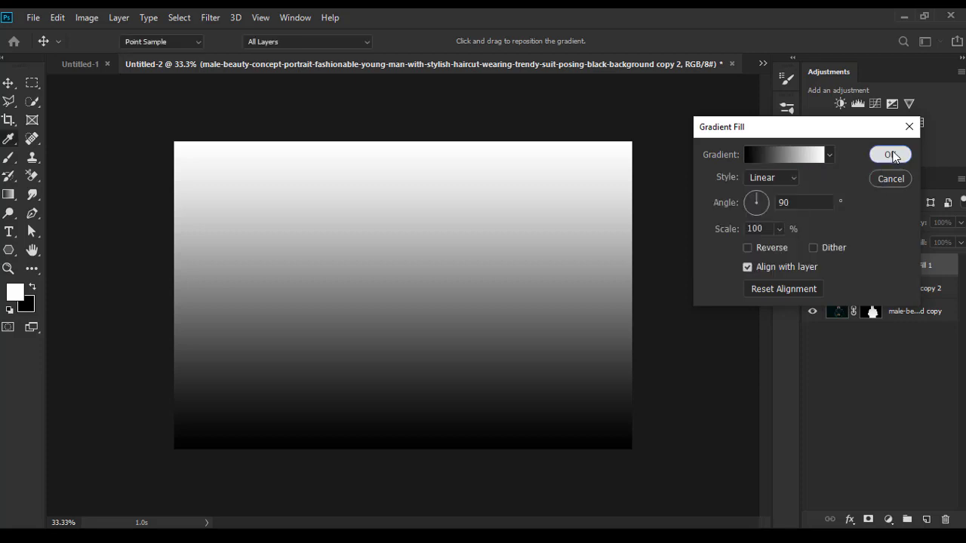
left_click_drag(893, 264, 892, 335)
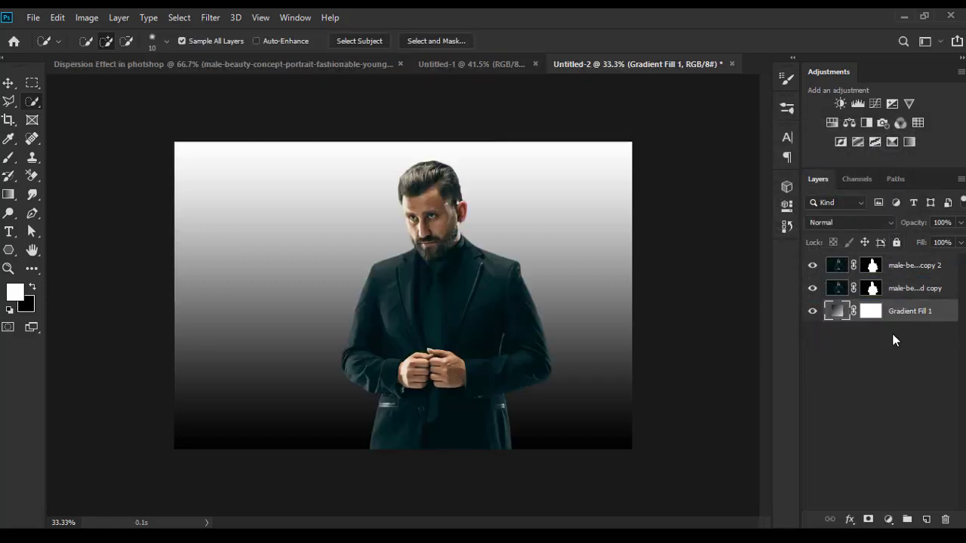
Recolour the gradient stops to dark teal 011110 and slate 3b4d4f
double_click(835, 303)
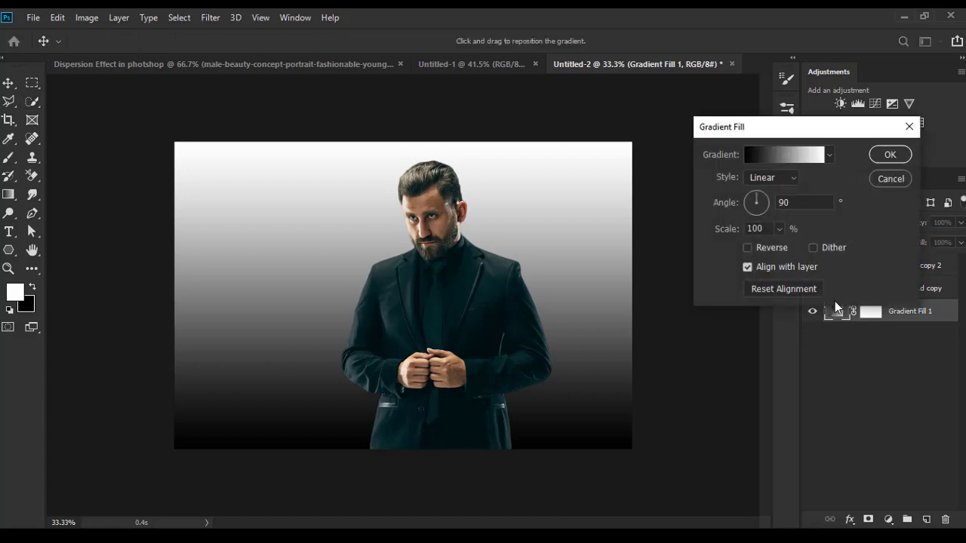
left_click(829, 155)
left_click(790, 161)
double_click(654, 407)
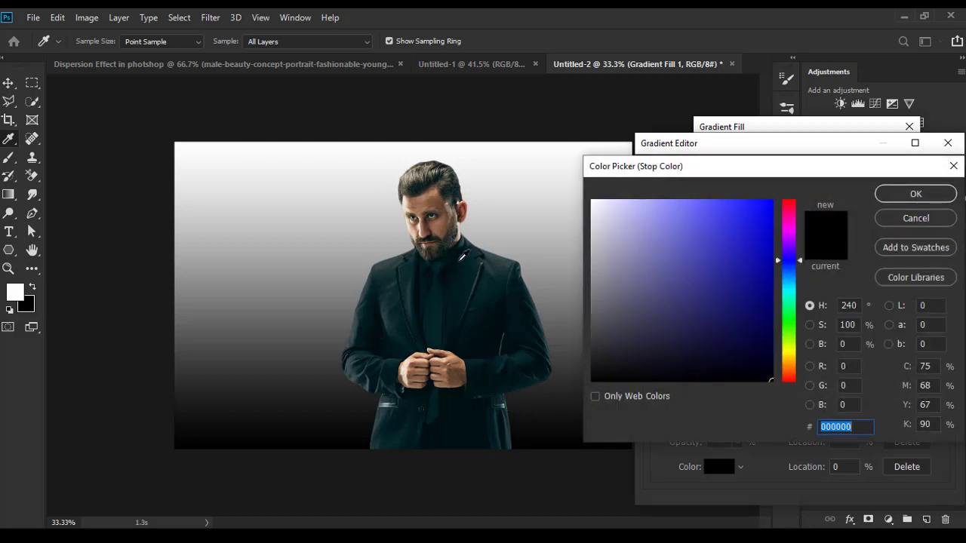
left_click(461, 263)
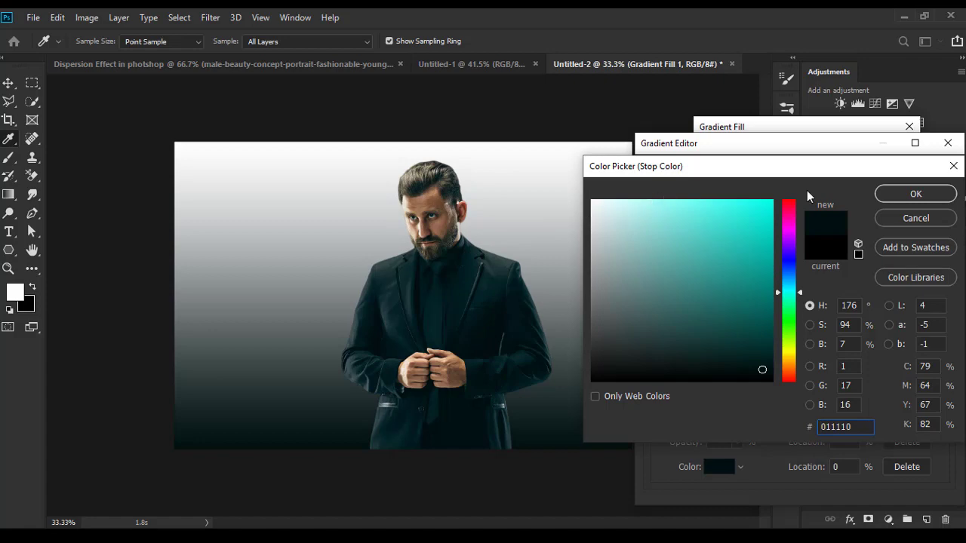
left_click(905, 195)
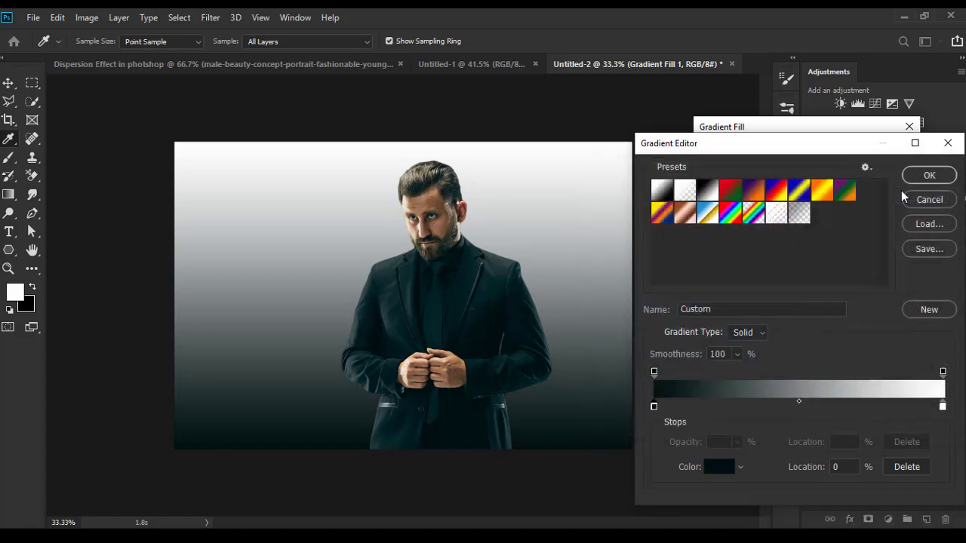
left_click(942, 407)
double_click(943, 407)
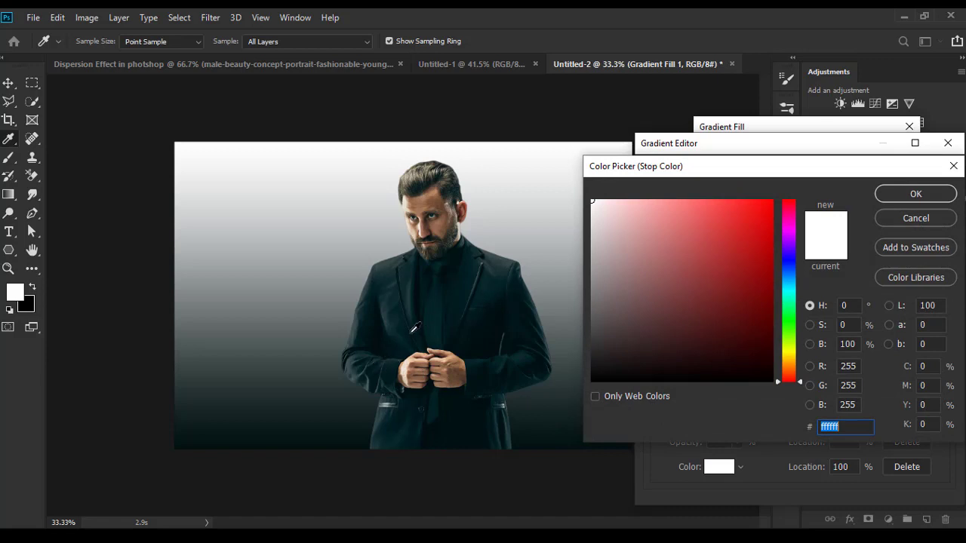
left_click(355, 376)
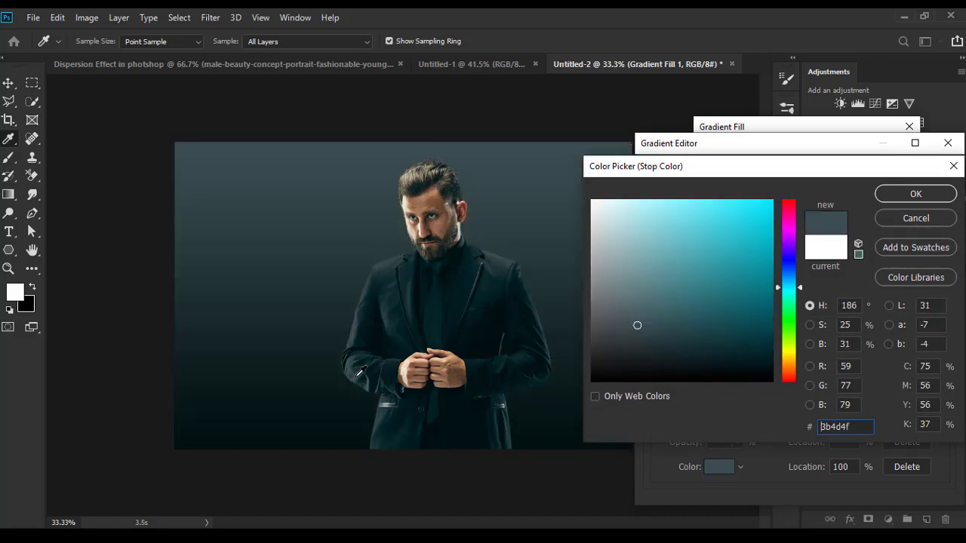
left_click(924, 196)
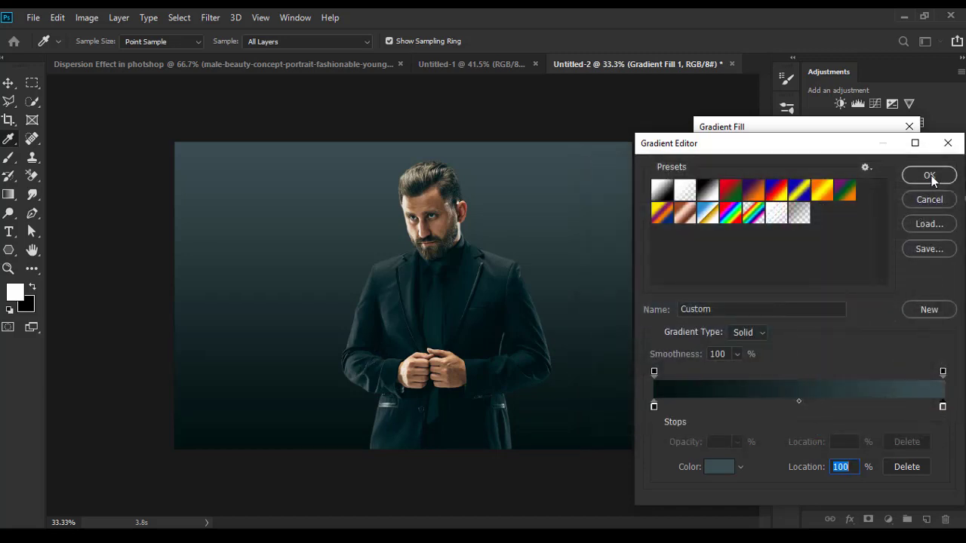
left_click(929, 176)
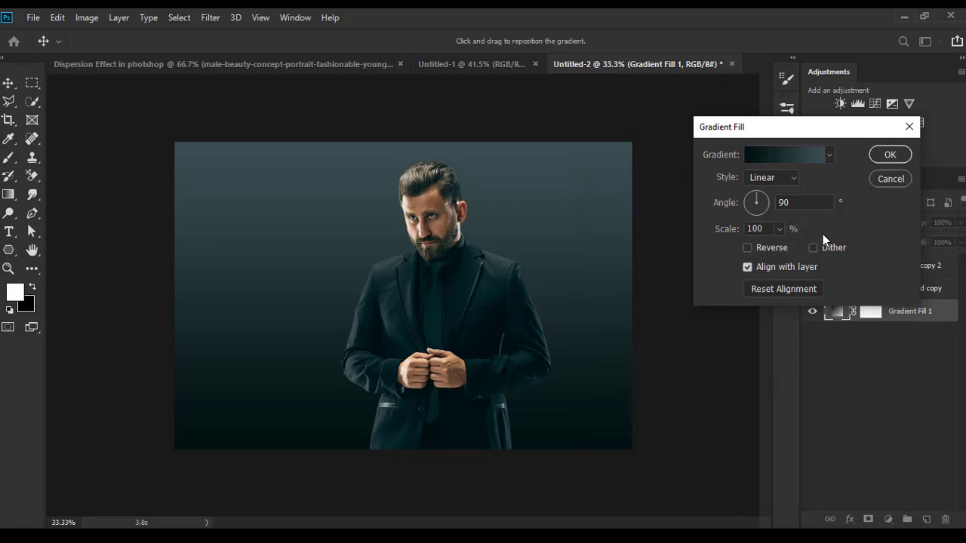
Set the gradient fill to Radial, Reversed, at 180% scale and confirm
left_click(780, 234)
left_click(781, 230)
left_click(793, 177)
left_click(766, 202)
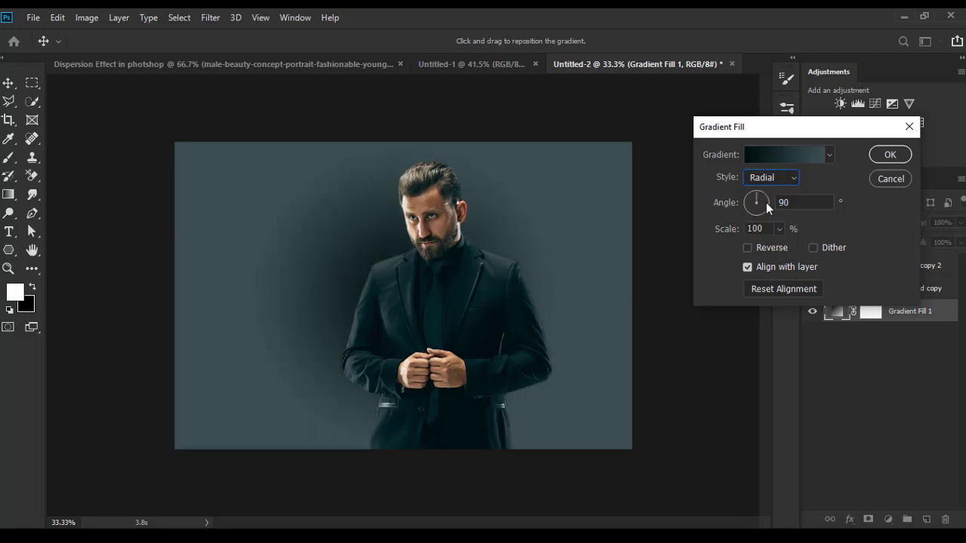
left_click(747, 248)
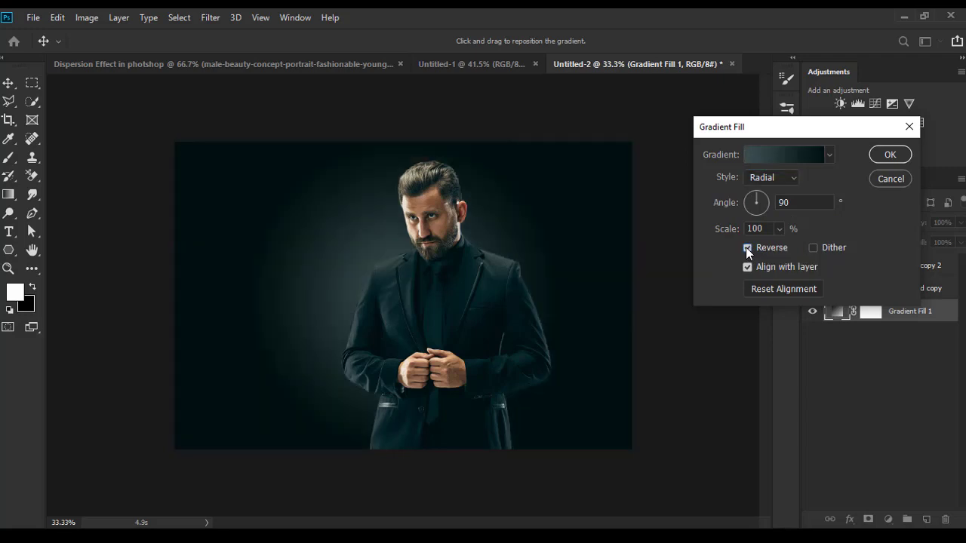
left_click(779, 228)
left_click_drag(780, 245, 785, 249)
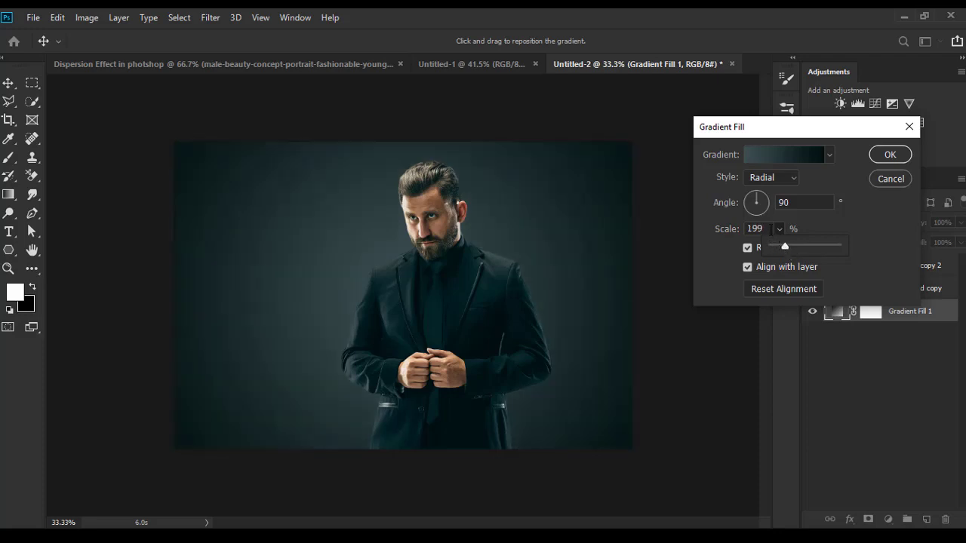
left_click(733, 227)
type("180")
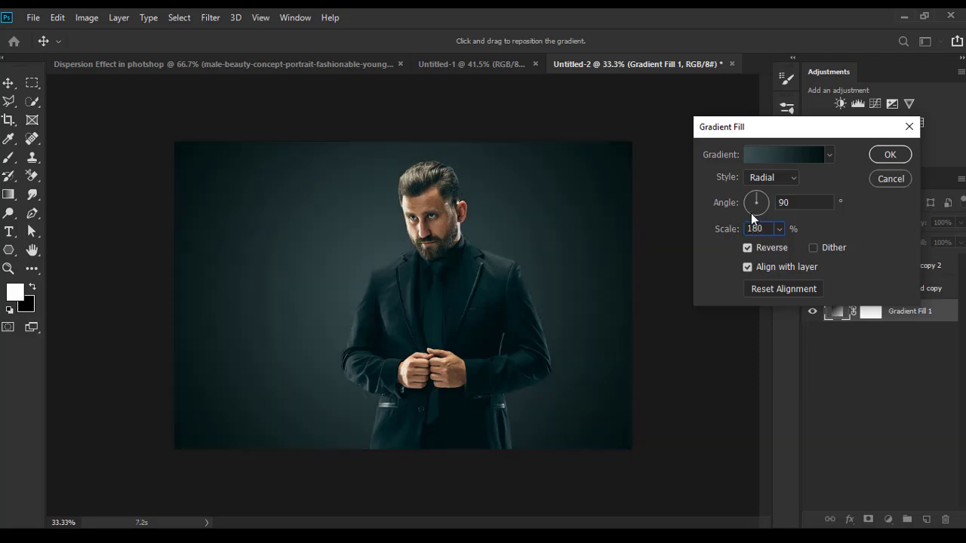
left_click(896, 157)
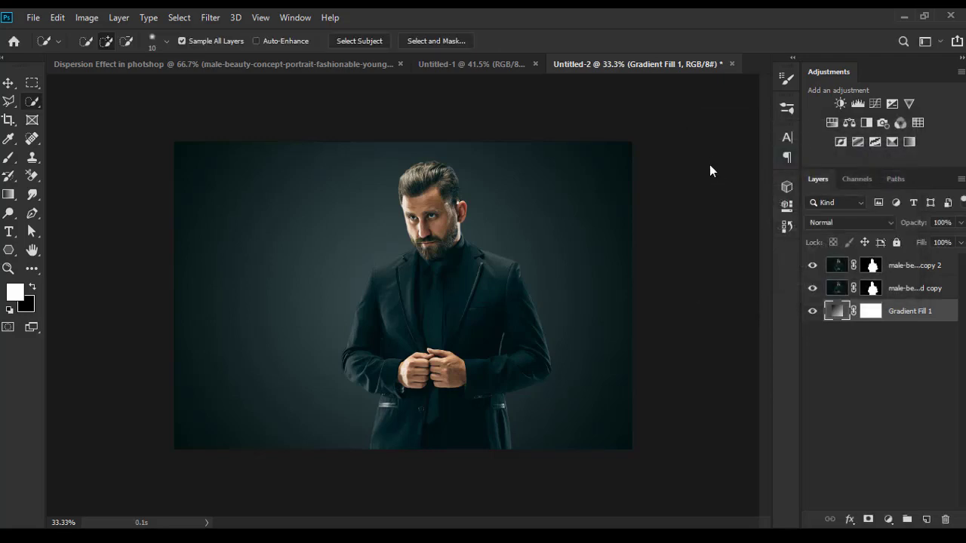
Hide the middle portrait copy and apply the copy 2 layer's mask
left_click(9, 82)
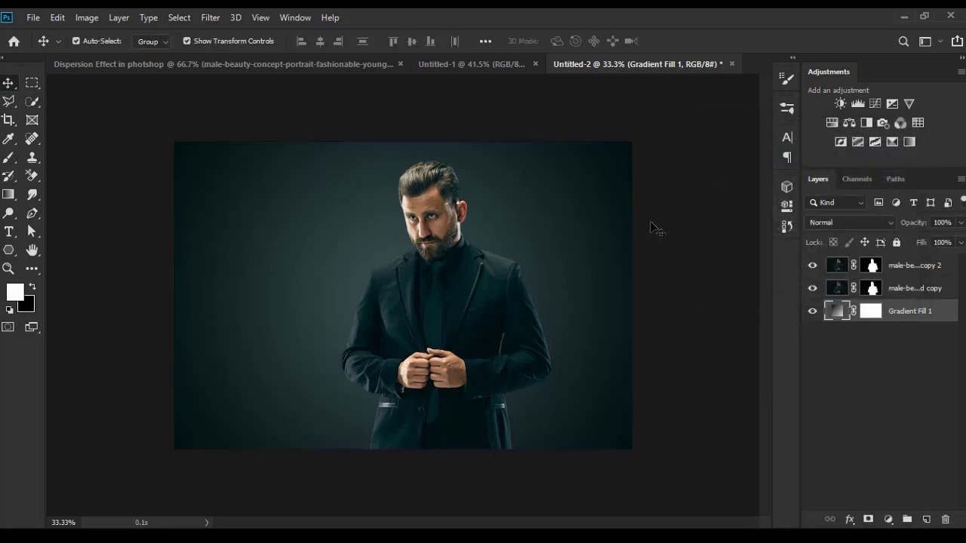
key("ctrl+plus")
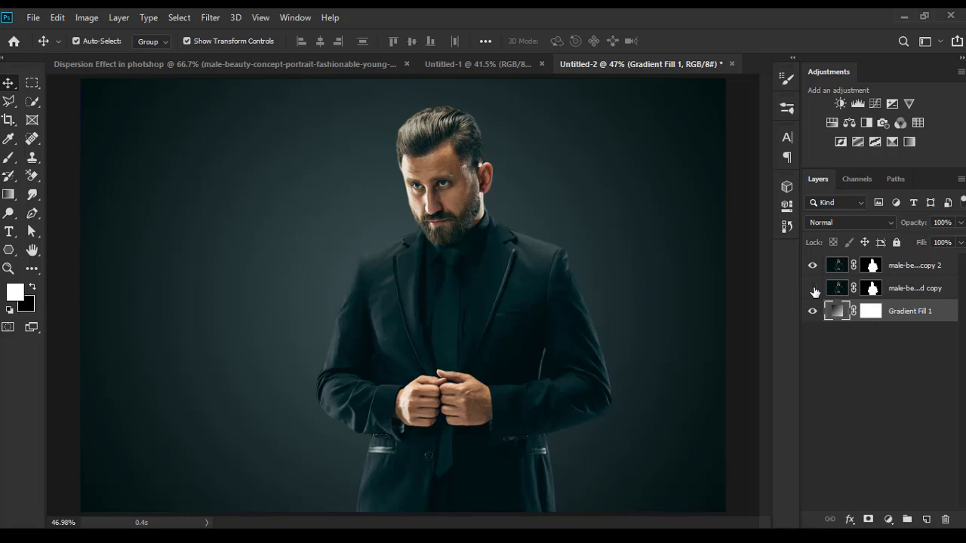
left_click(813, 289)
left_click(895, 266)
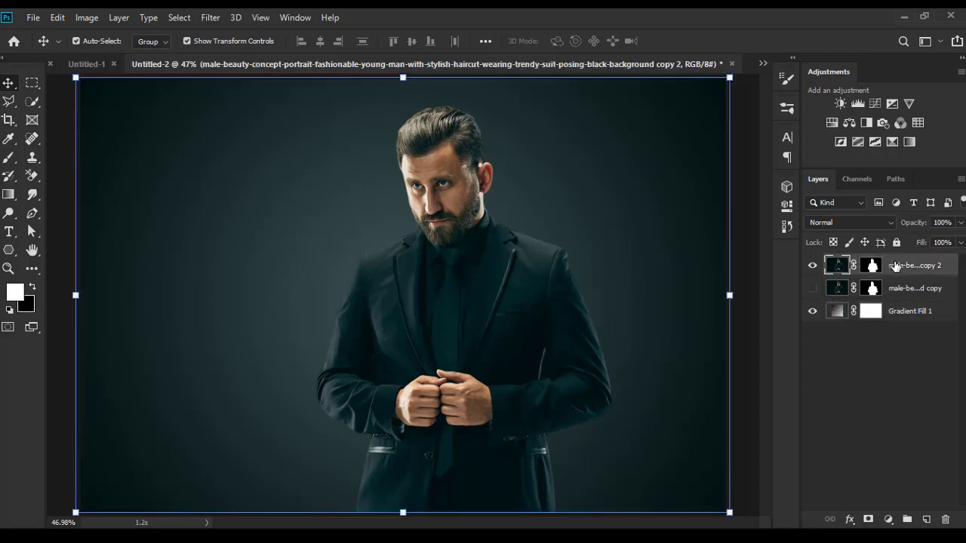
right_click(896, 265)
key("Escape")
left_click(874, 271)
right_click(874, 271)
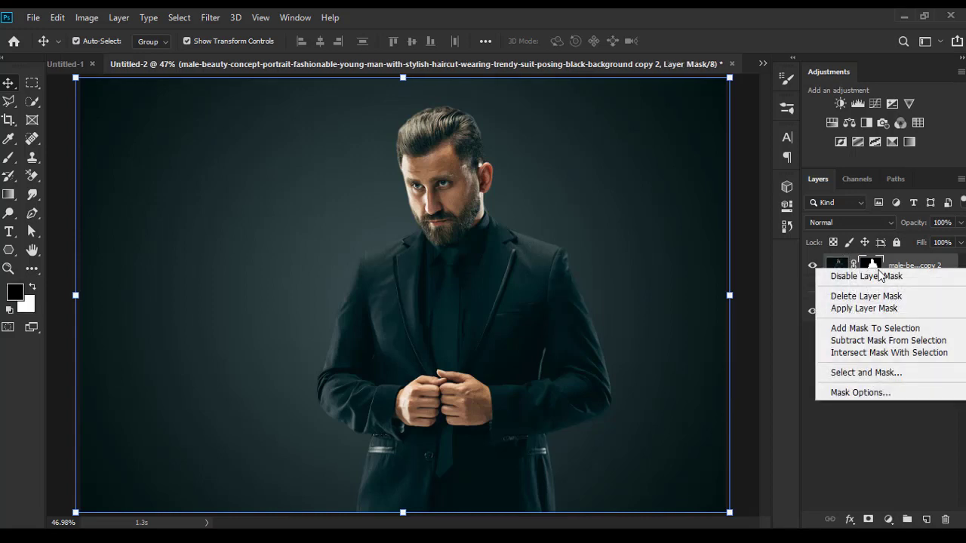
left_click(873, 309)
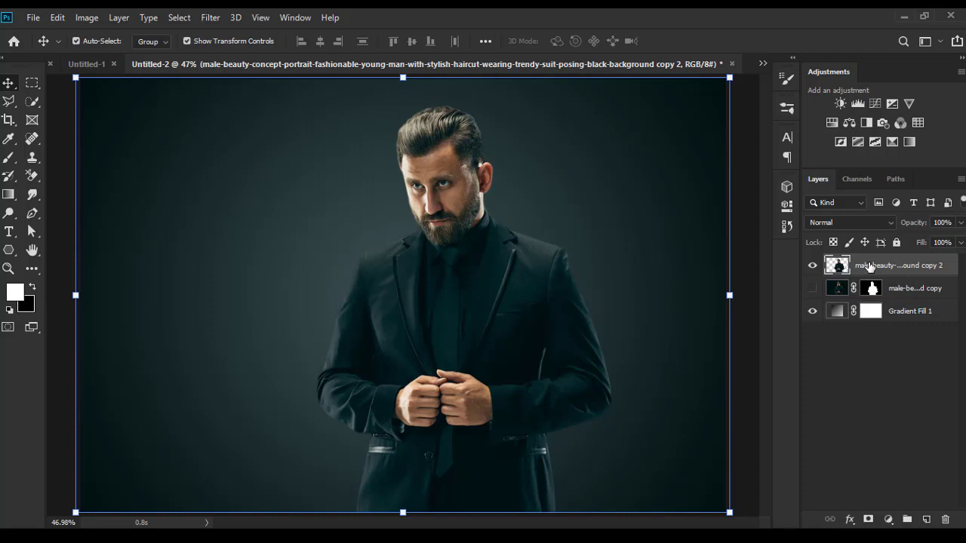
Duplicate copy 2 as copy 3, giving copy 2 a black mask and copy 3 a white mask
key("ctrl+j")
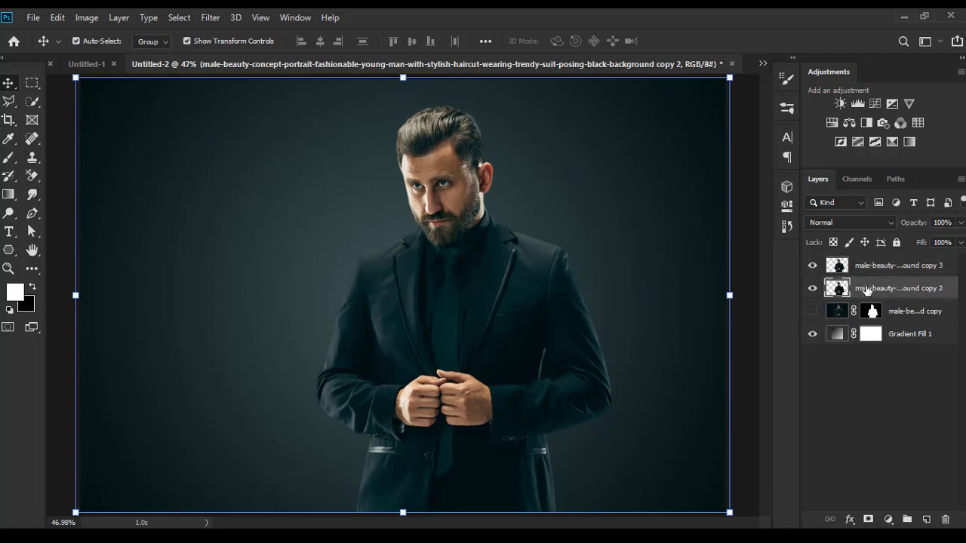
left_click(862, 290)
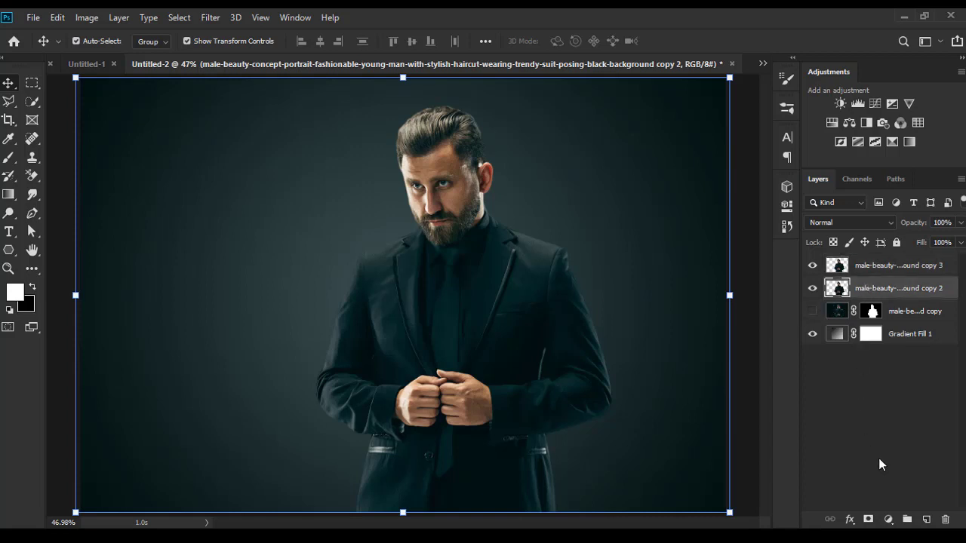
left_click(868, 520, "alt")
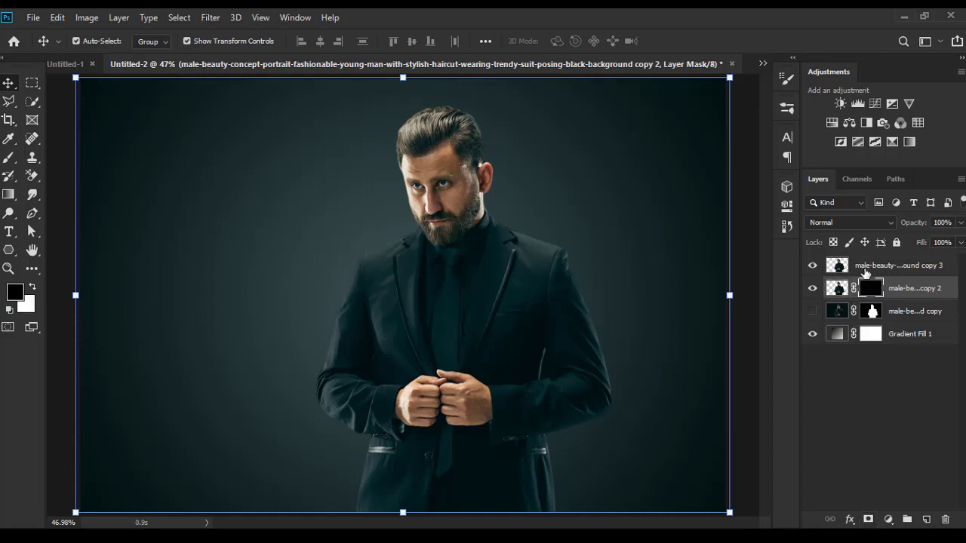
key("x")
left_click(865, 265)
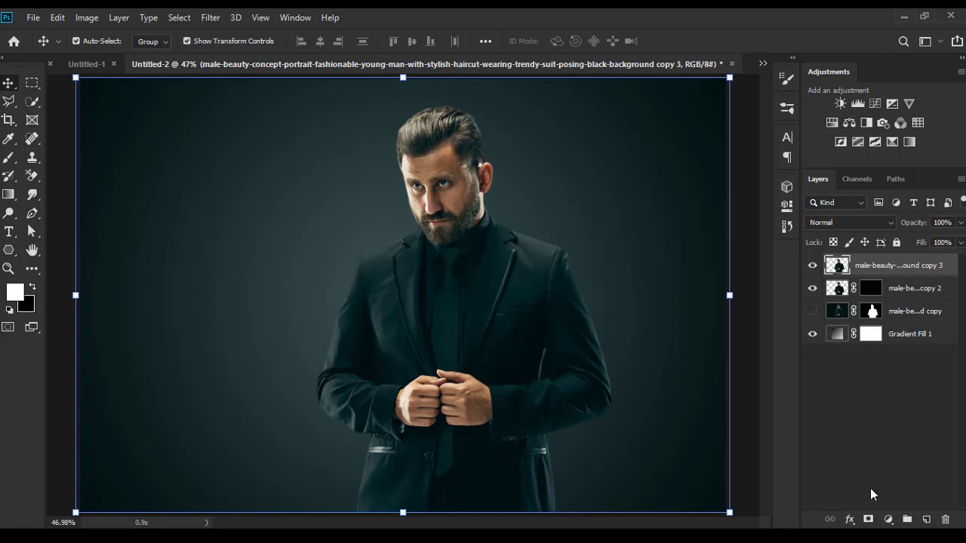
left_click(868, 520)
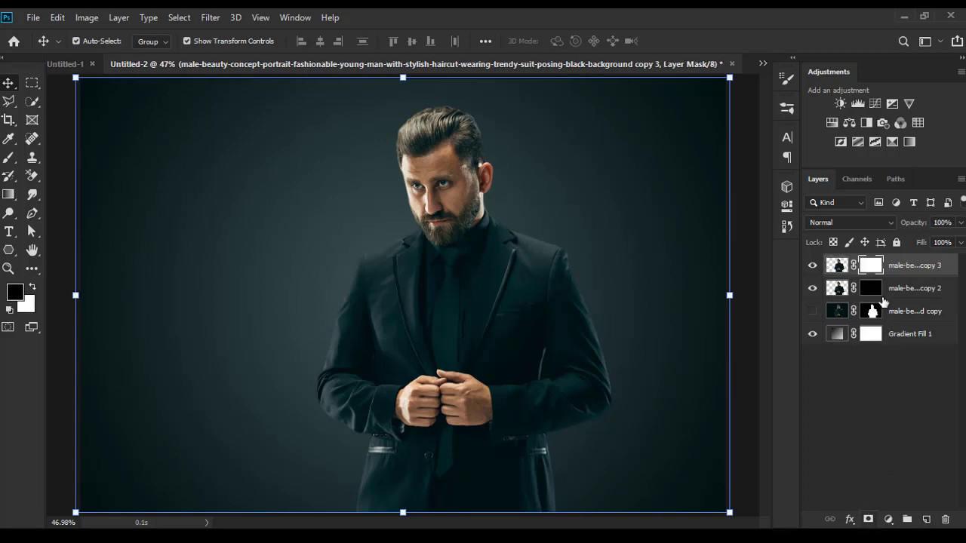
Toggle copy 3 and the masked portrait's visibility, leaving copy 3 hidden and the portrait shown
left_click(876, 289)
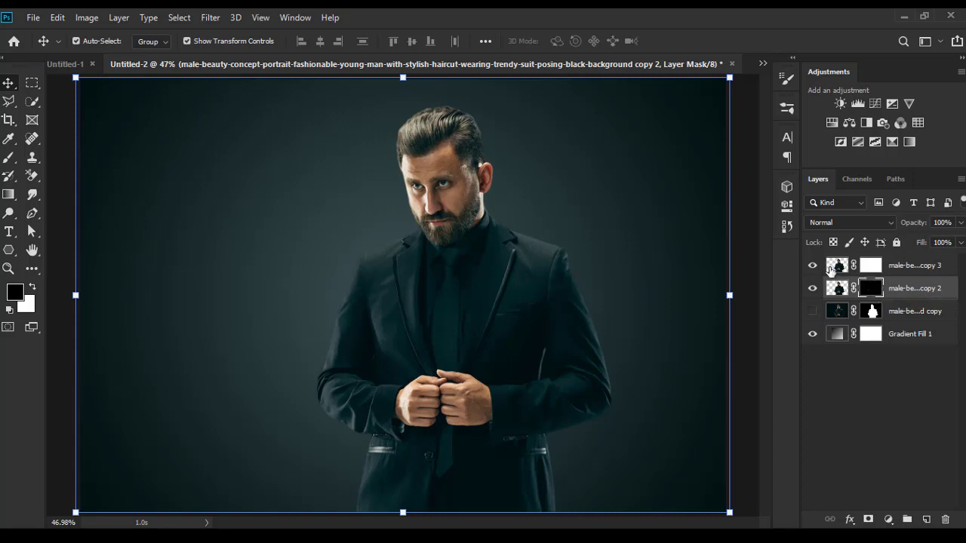
left_click(812, 265)
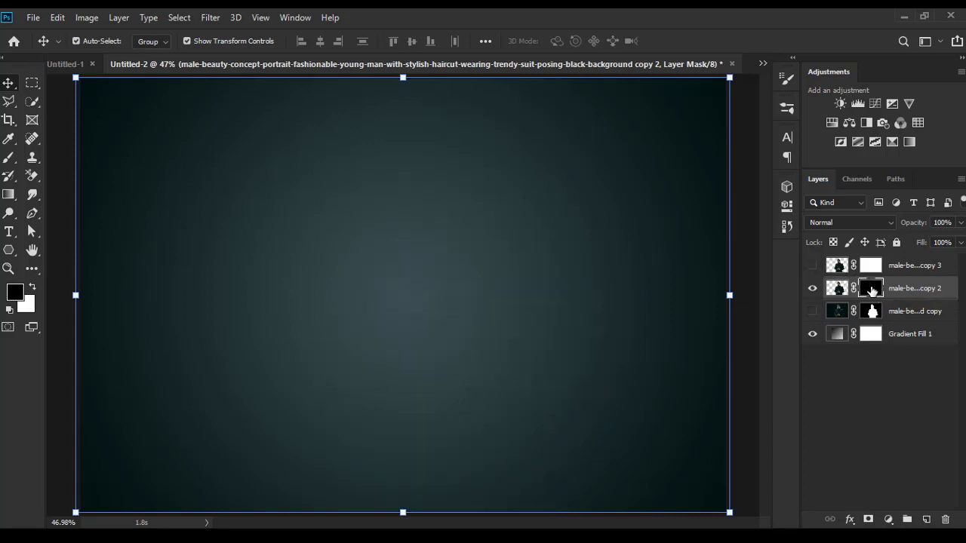
left_click(813, 265)
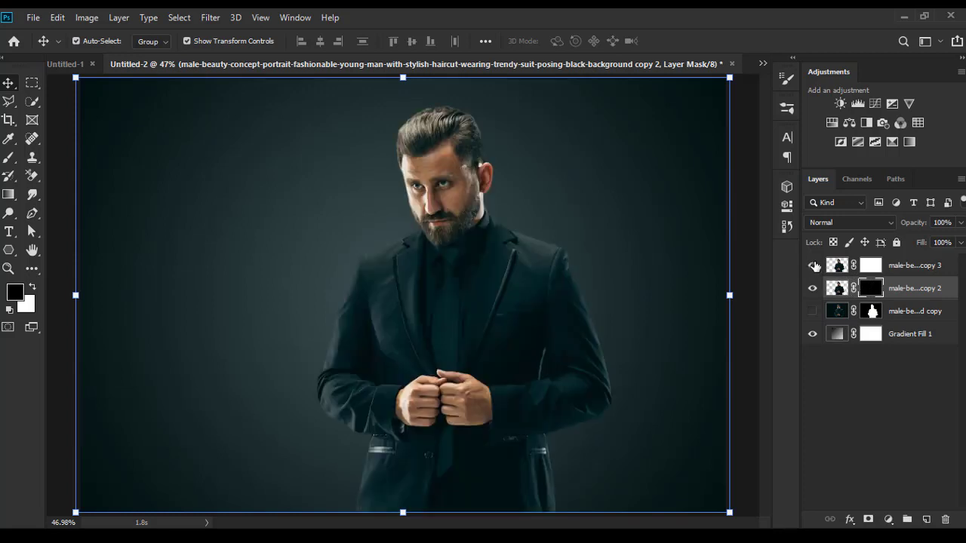
left_click(812, 311)
left_click(813, 266)
Delete copy 2's black mask, choosing Delete rather than Apply
left_click(942, 519)
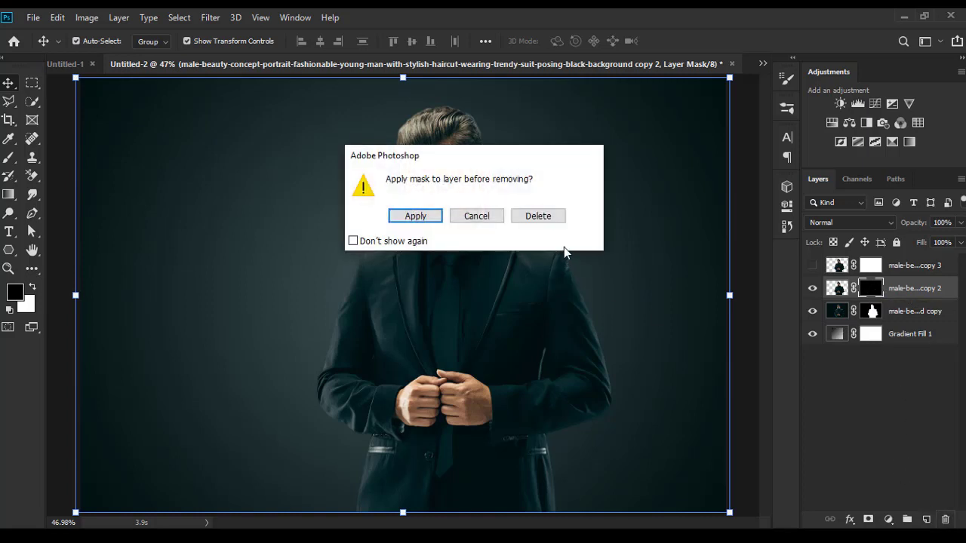
left_click(551, 218)
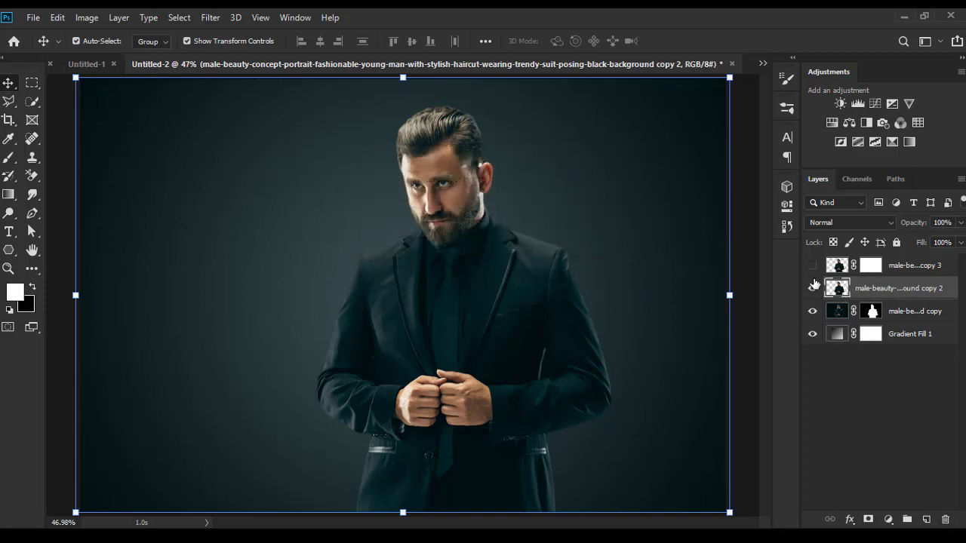
left_click(204, 21)
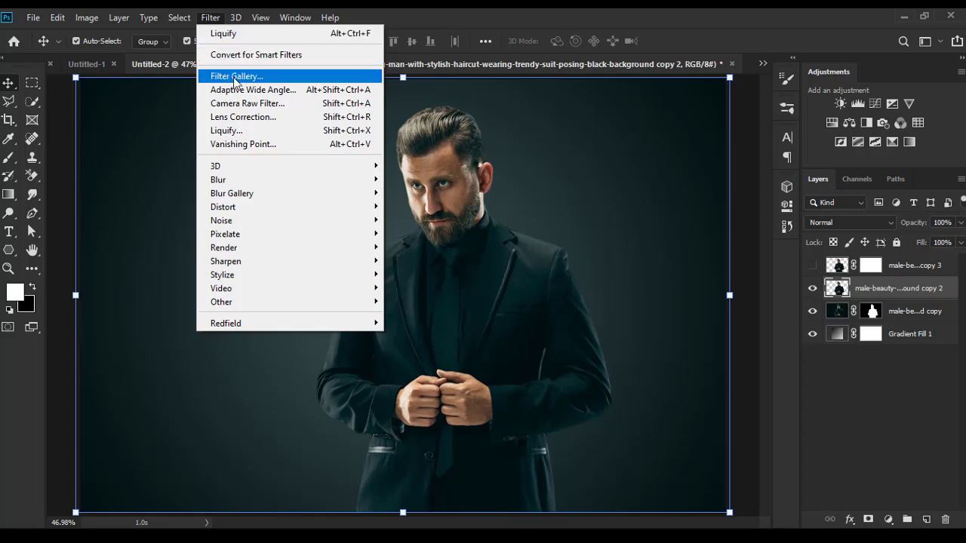
In Liquify, enlarge the Forward Warp brush to 250 and sweep the hair up and right
left_click(235, 131)
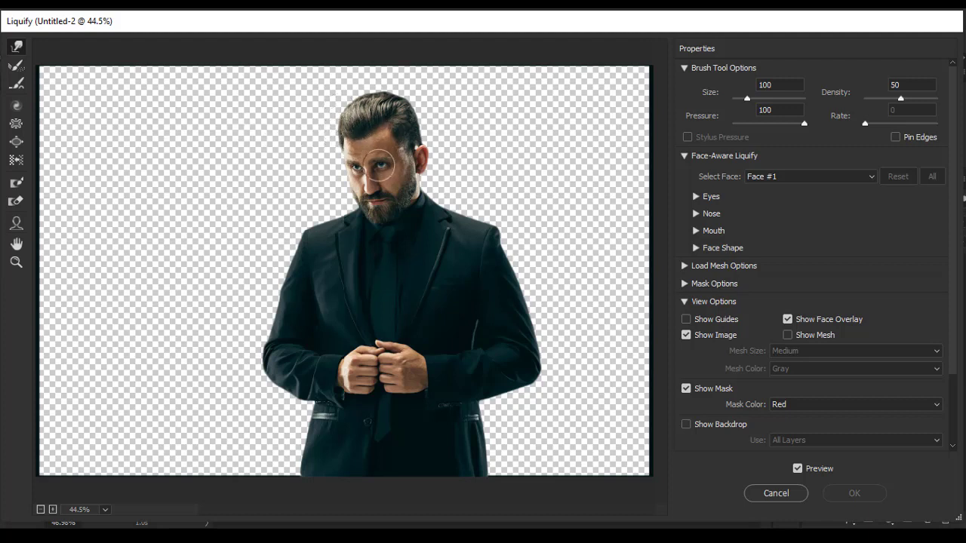
key("bracketright")
key("bracketright")
key("bracketright")
key("bracketright")
key("bracketright")
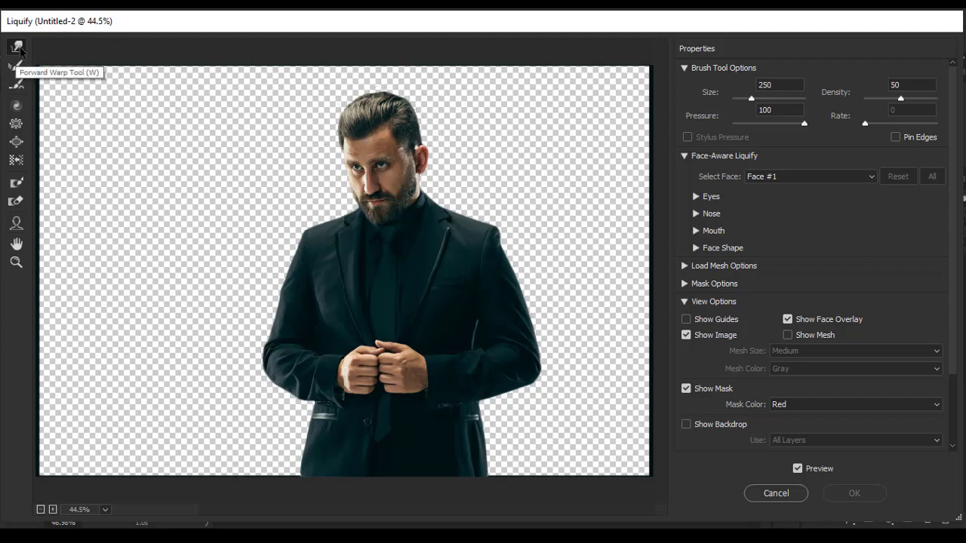
left_click_drag(352, 107, 505, 63)
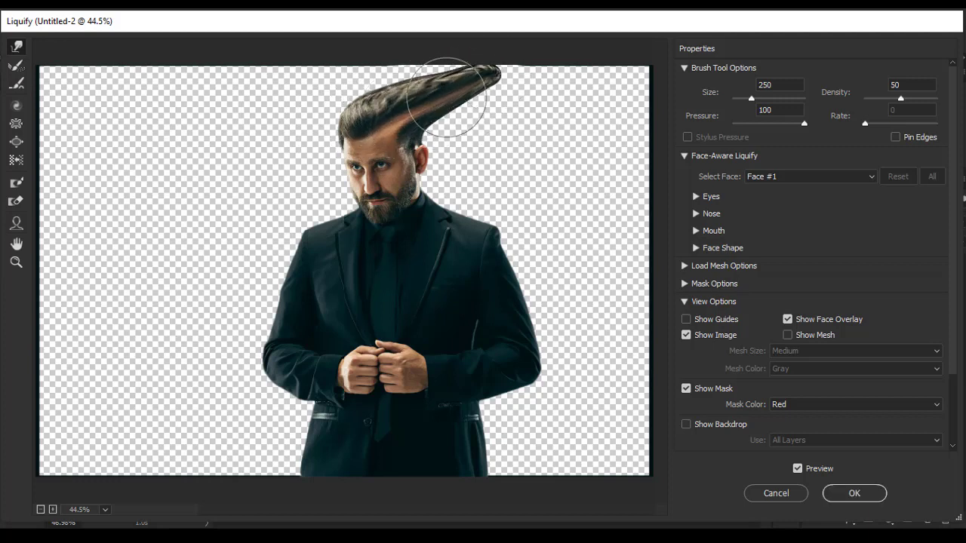
mouse_move(416, 60)
left_mouse_down()
mouse_move(475, 108)
mouse_move(470, 151)
mouse_move(488, 169)
mouse_move(518, 91)
mouse_move(527, 103)
mouse_move(460, 204)
mouse_move(475, 173)
mouse_move(528, 146)
mouse_move(470, 205)
mouse_move(507, 216)
mouse_move(571, 98)
mouse_move(604, 86)
mouse_move(470, 175)
mouse_move(483, 195)
mouse_move(490, 180)
mouse_move(481, 171)
mouse_move(529, 162)
mouse_move(537, 145)
mouse_move(515, 159)
mouse_move(528, 130)
mouse_move(464, 151)
mouse_move(544, 83)
mouse_move(477, 155)
mouse_move(478, 189)
mouse_move(560, 112)
mouse_move(471, 162)
mouse_move(487, 154)
mouse_move(464, 121)
mouse_move(474, 113)
mouse_move(483, 119)
mouse_move(471, 139)
left_mouse_up()
Shrink the warp brush to 90 and pull the hair band and right shoulder into an up-right spike
key("bracketleft")
key("bracketleft")
key("bracketleft")
key("bracketleft")
key("bracketleft")
key("bracketleft")
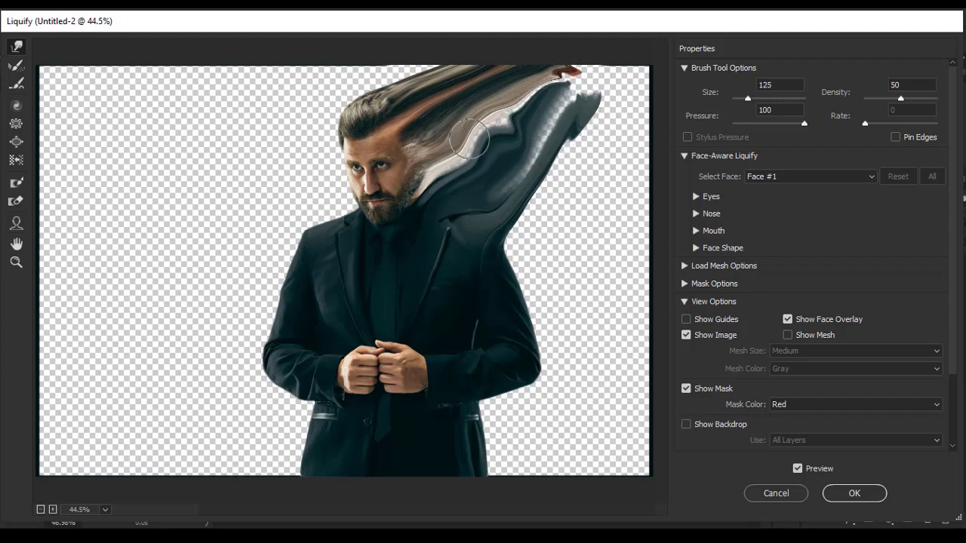
key("bracketleft")
key("bracketleft")
key("bracketleft")
mouse_move(428, 183)
left_mouse_down()
mouse_move(536, 97)
mouse_move(536, 139)
left_mouse_up()
mouse_move(501, 200)
left_mouse_down()
mouse_move(577, 83)
mouse_move(615, 67)
mouse_move(532, 97)
mouse_move(520, 80)
mouse_move(560, 102)
mouse_move(561, 91)
mouse_move(535, 92)
mouse_move(568, 105)
mouse_move(636, 56)
left_mouse_up()
mouse_move(512, 288)
left_mouse_down()
mouse_move(565, 208)
mouse_move(550, 216)
mouse_move(556, 186)
mouse_move(550, 201)
mouse_move(559, 196)
mouse_move(539, 206)
mouse_move(595, 111)
left_mouse_up()
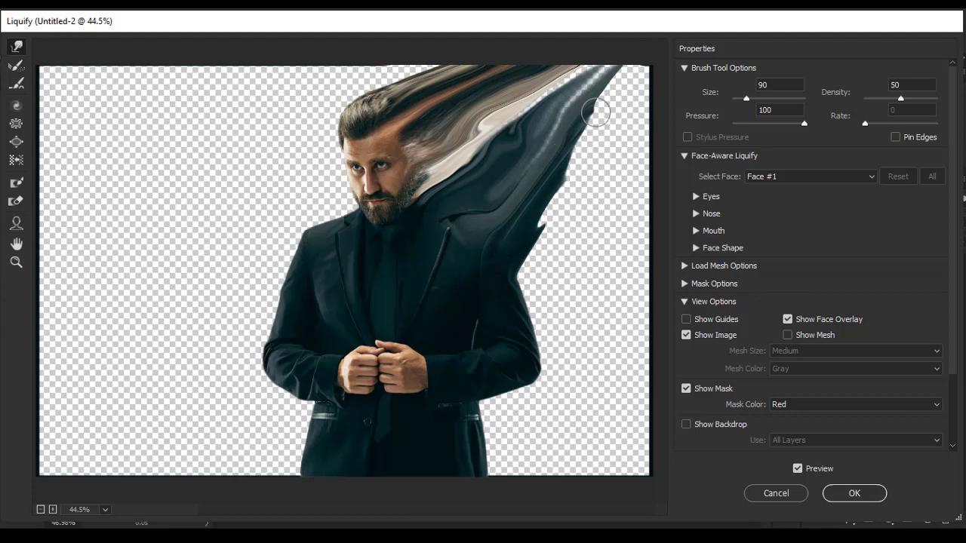
mouse_move(553, 211)
left_mouse_down()
mouse_move(619, 81)
mouse_move(604, 113)
left_mouse_up()
left_click_drag(514, 264, 600, 120)
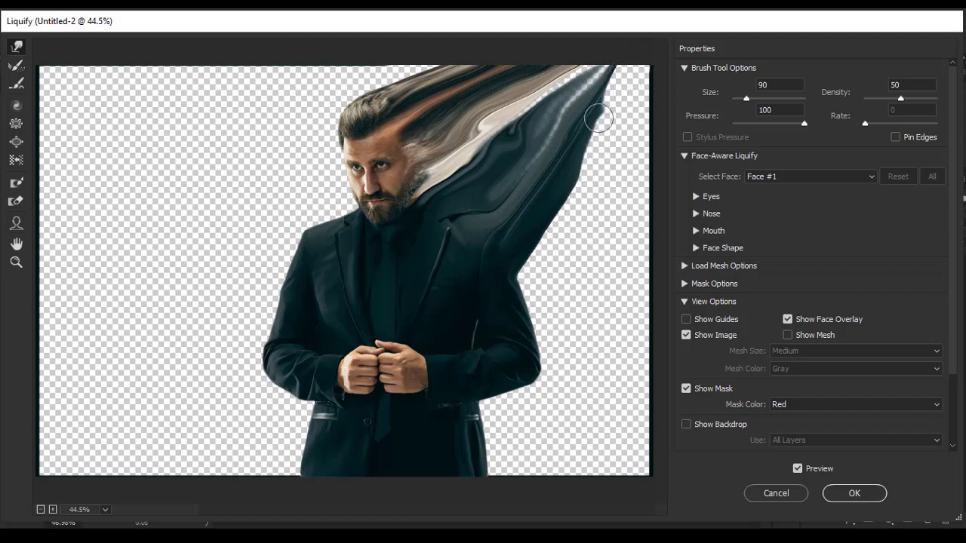
mouse_move(514, 129)
left_mouse_down()
mouse_move(584, 76)
mouse_move(576, 104)
mouse_move(587, 76)
mouse_move(608, 80)
mouse_move(591, 93)
mouse_move(591, 123)
left_mouse_up()
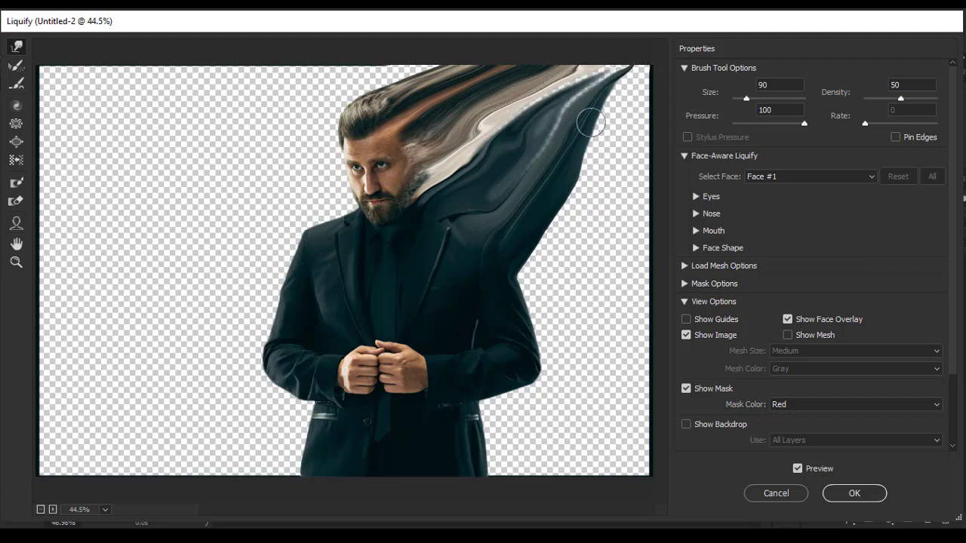
Refine the spike toward the top-right corner and stretch the hair streaks along the top edge
left_click_drag(555, 208, 646, 57)
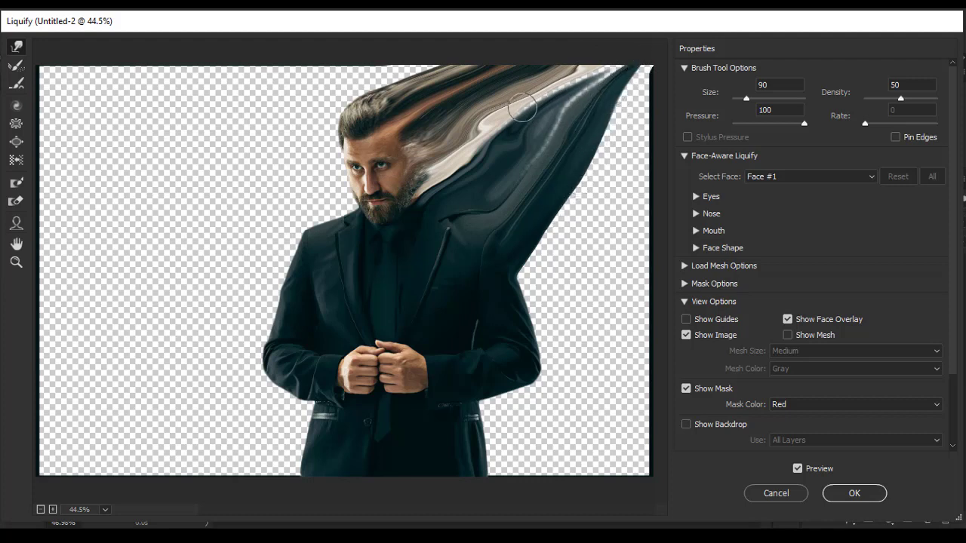
mouse_move(523, 108)
left_mouse_down()
mouse_move(615, 67)
mouse_move(639, 91)
left_mouse_up()
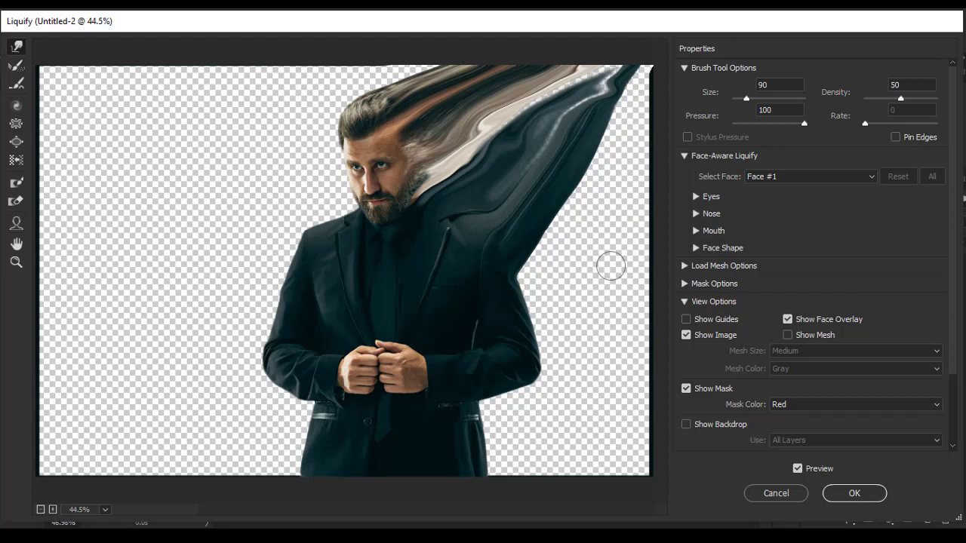
mouse_move(502, 281)
left_mouse_down()
mouse_move(539, 249)
mouse_move(614, 132)
mouse_move(642, 53)
left_mouse_up()
mouse_move(545, 123)
left_mouse_down()
mouse_move(627, 61)
mouse_move(588, 72)
left_mouse_up()
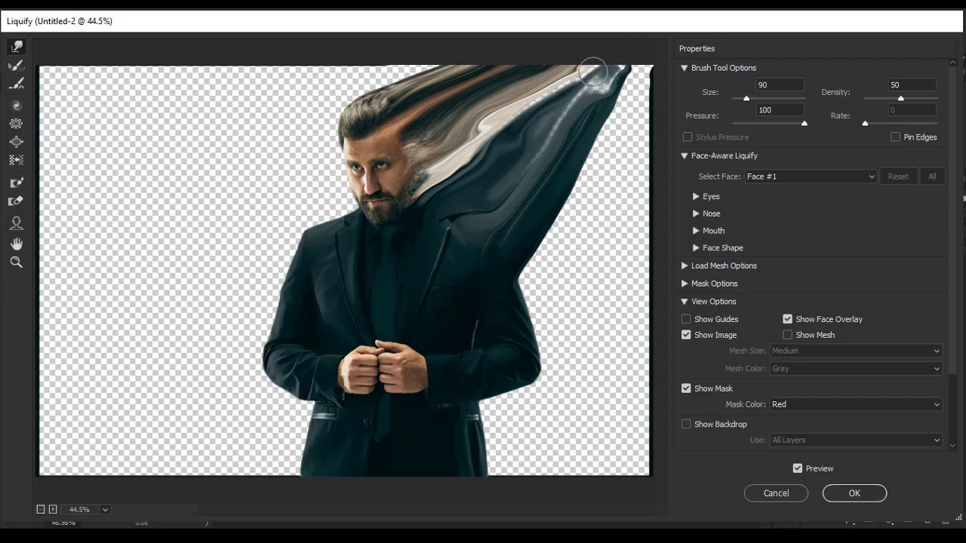
mouse_move(518, 115)
left_mouse_down()
mouse_move(551, 80)
mouse_move(597, 67)
left_mouse_up()
left_click_drag(529, 91, 596, 70)
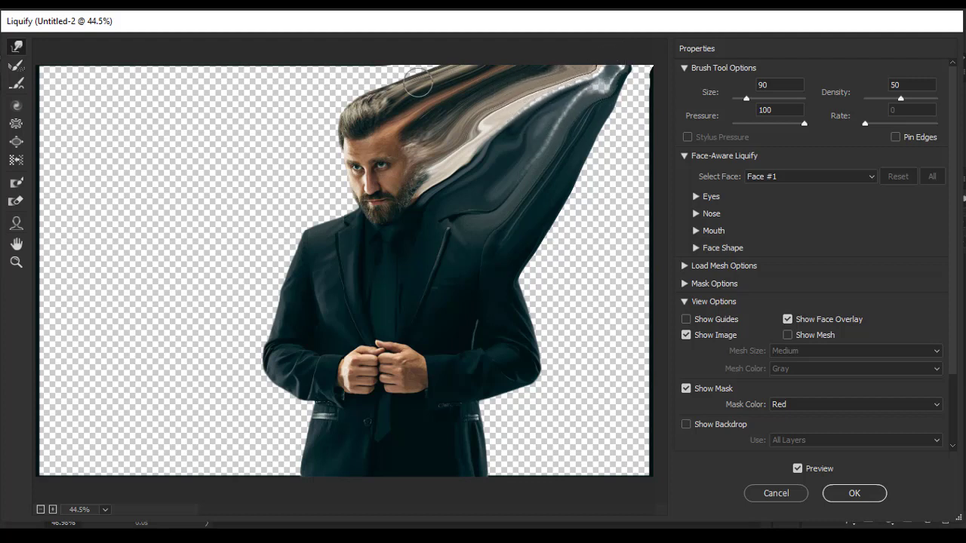
left_click_drag(396, 85, 495, 51)
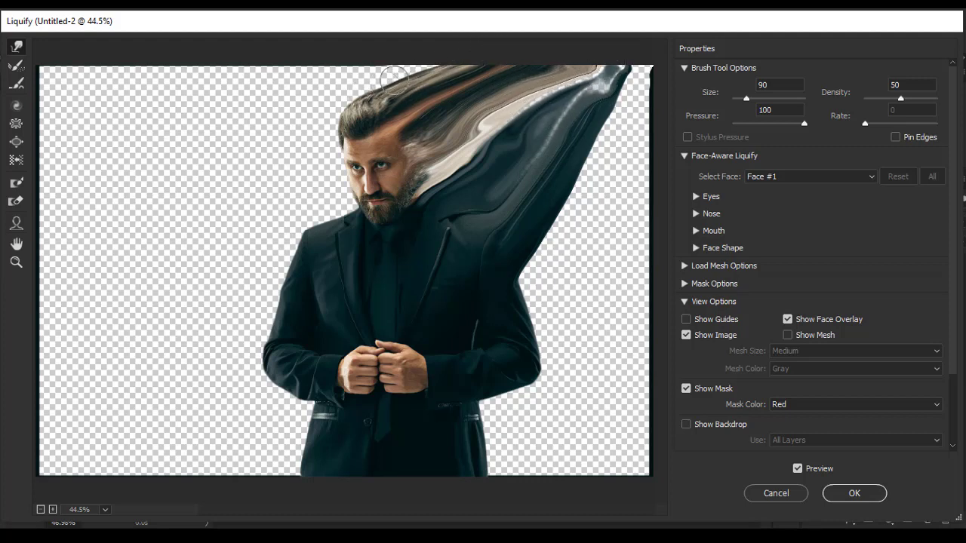
mouse_move(442, 108)
left_mouse_down()
mouse_move(553, 93)
mouse_move(528, 104)
mouse_move(593, 72)
left_mouse_up()
mouse_move(532, 91)
left_mouse_down()
mouse_move(589, 75)
mouse_move(540, 104)
left_mouse_up()
left_click_drag(487, 136, 499, 151)
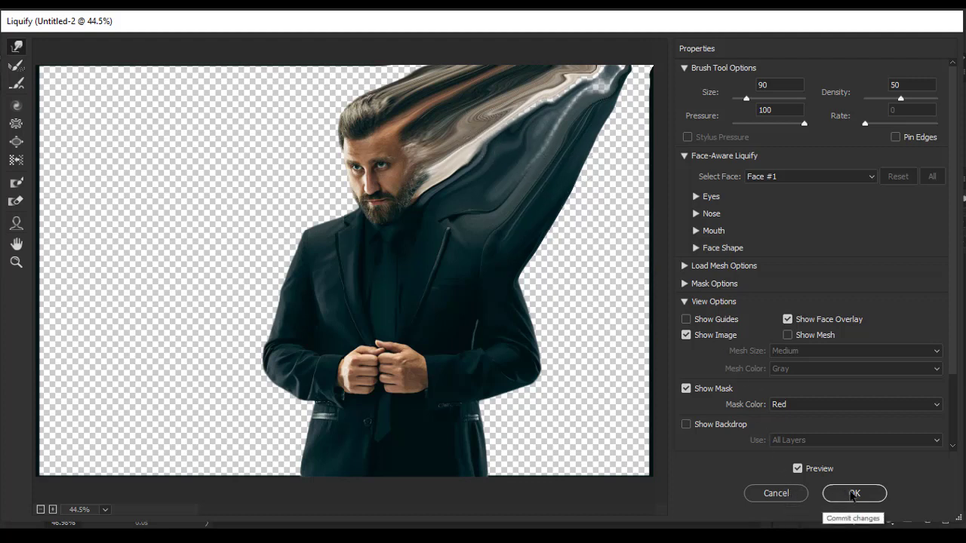
Apply the Liquify warp and toggle layer visibility to compare the liquified copy
left_click(851, 493)
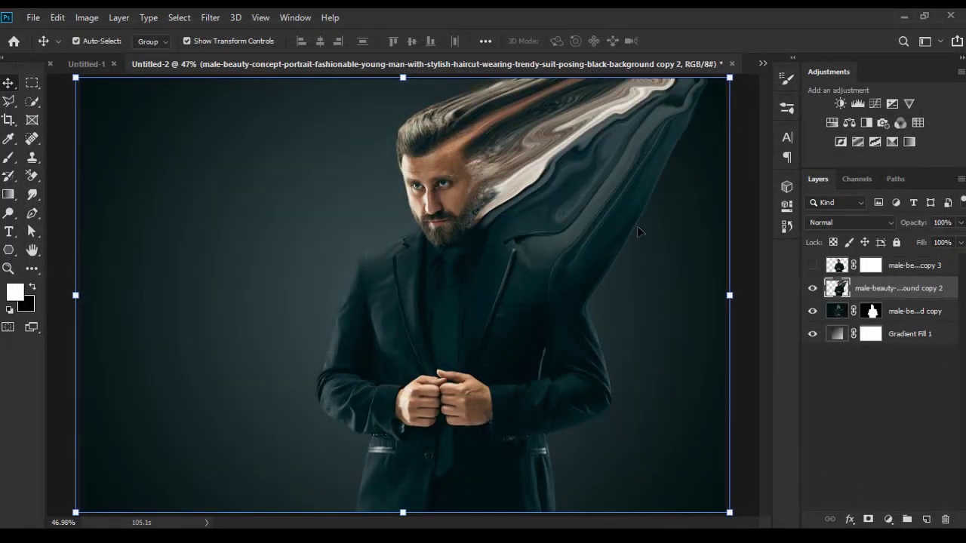
left_click(813, 266)
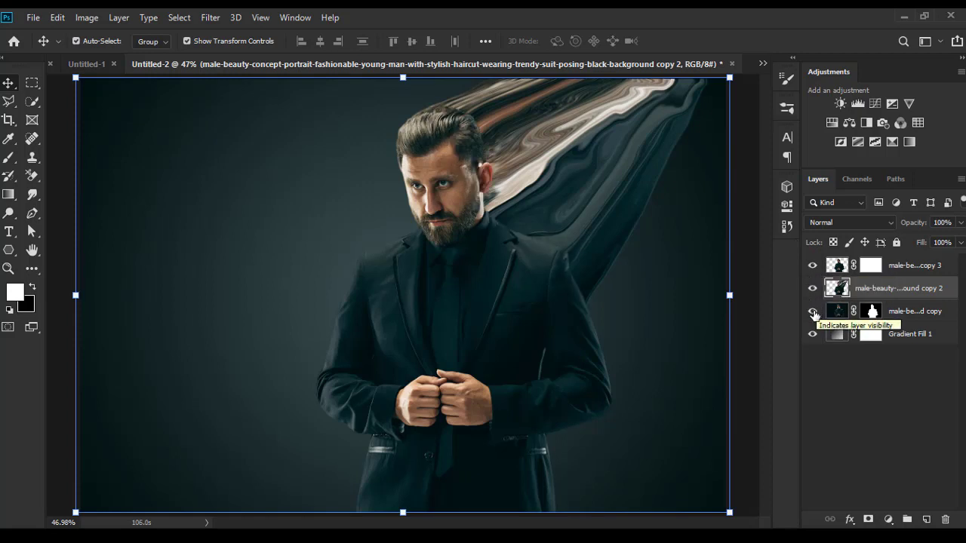
left_click(812, 312)
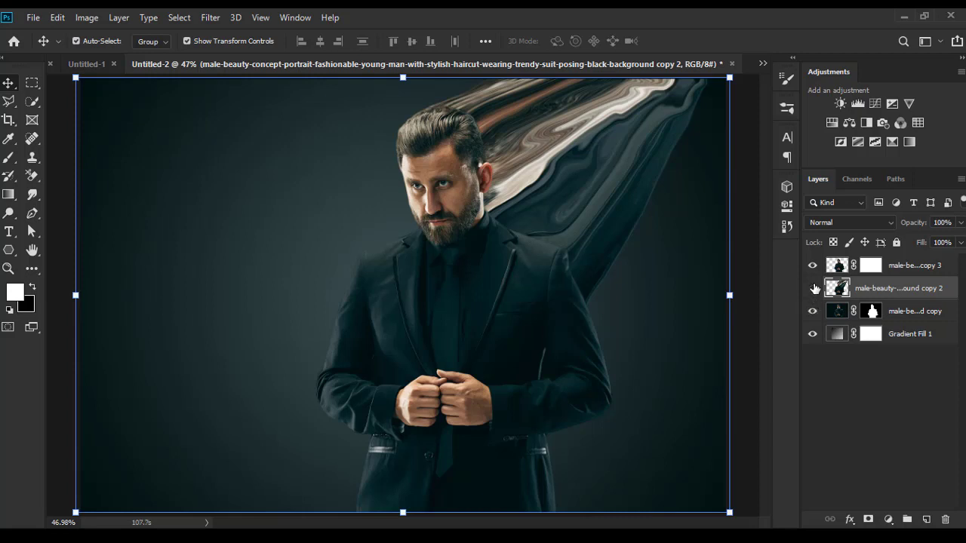
left_click(813, 289)
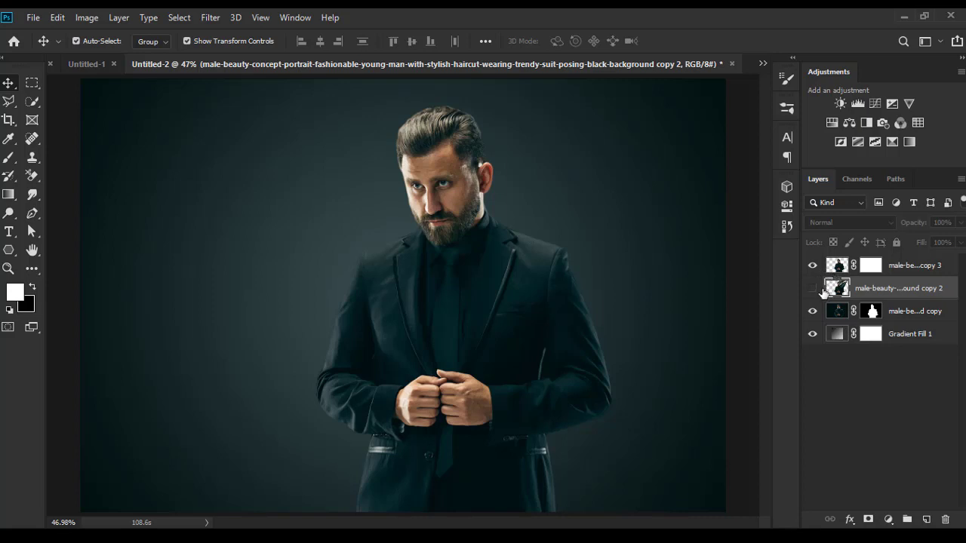
left_click(813, 288)
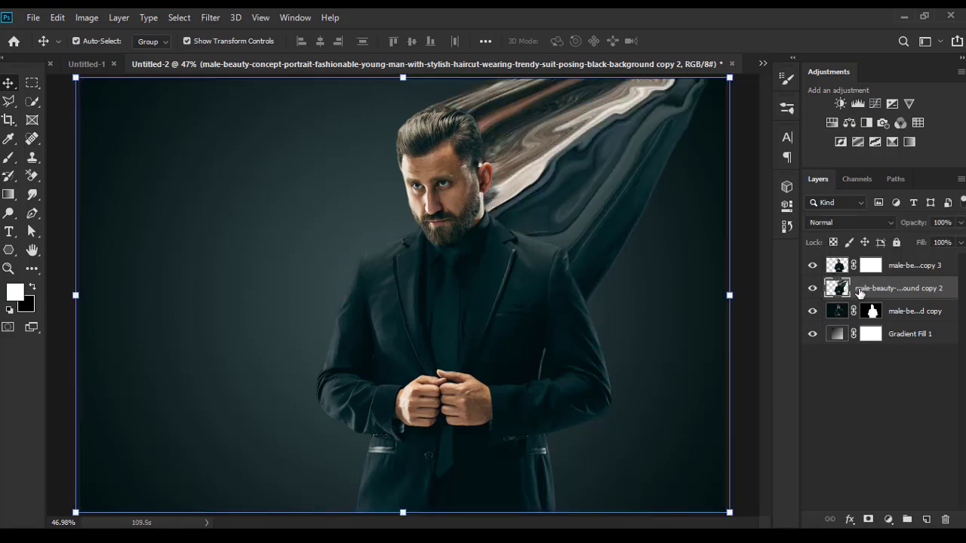
Give liquified copy 2 a black hide-all mask, then target copy 3's mask
left_click(868, 521, "alt")
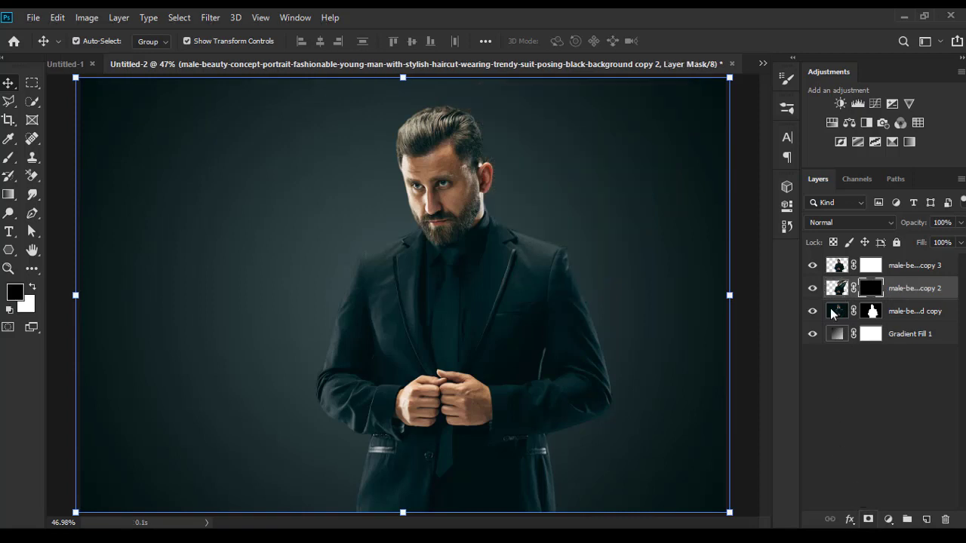
left_click(898, 266)
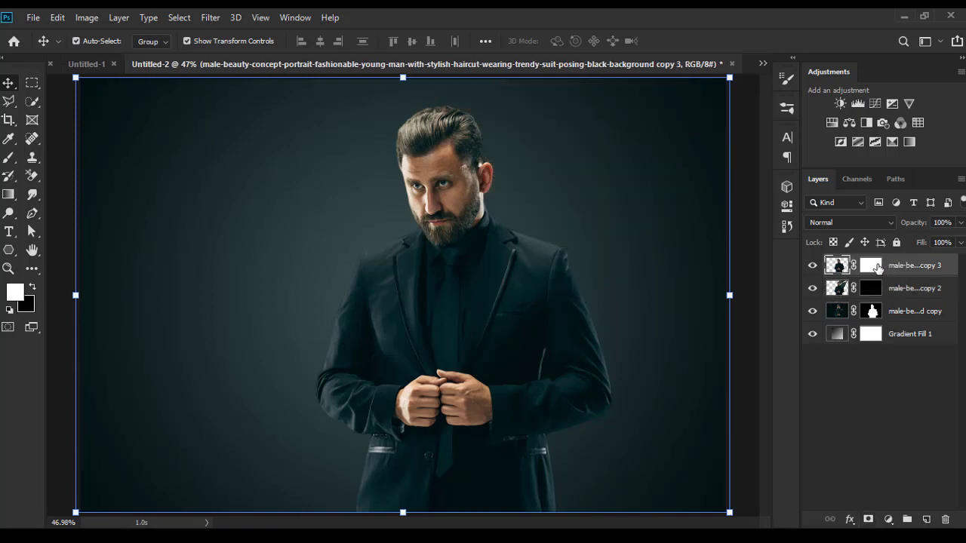
left_click(878, 268)
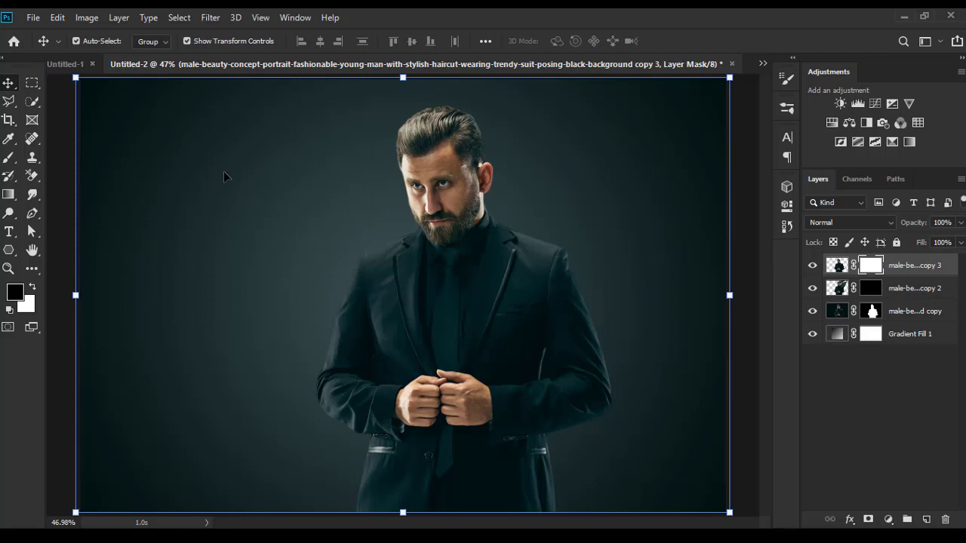
Choose the Flat Bristle brush from the Thick Heavy Brushes presets
left_click(11, 160)
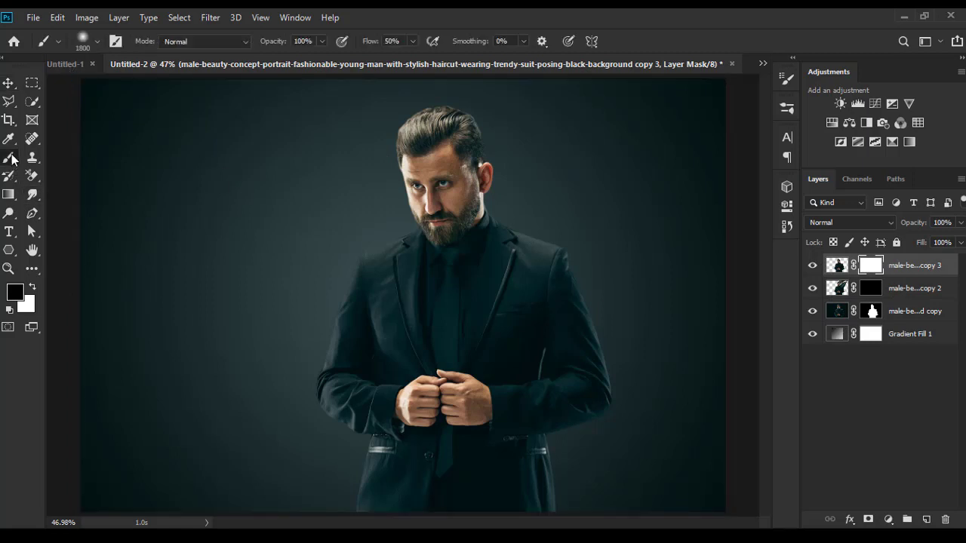
left_click(97, 43)
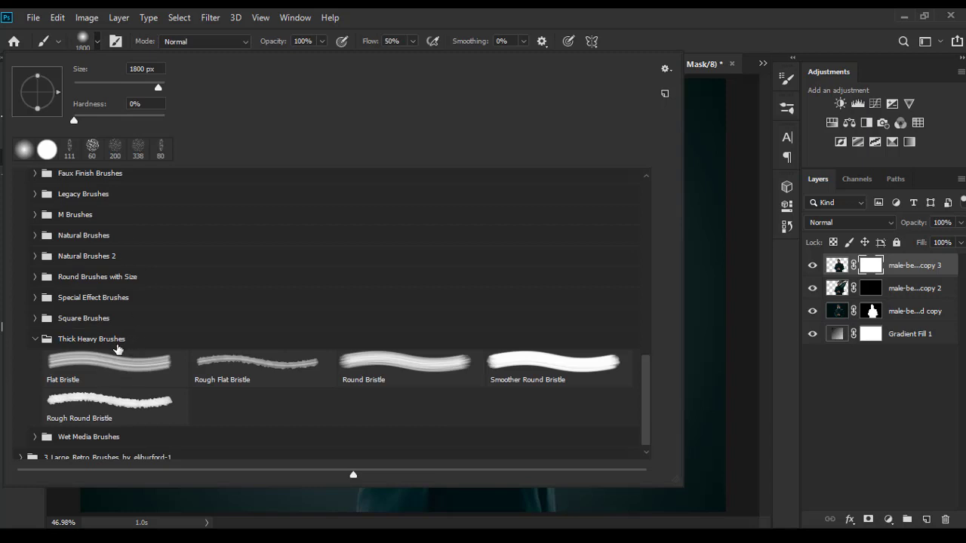
scroll(117, 349, "down", 1)
left_click(33, 332)
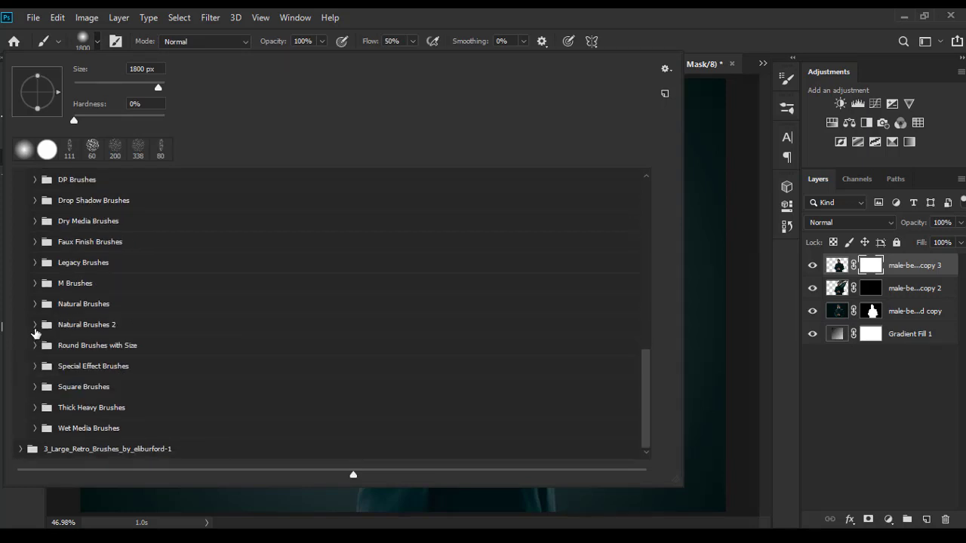
left_click(34, 325)
left_click(34, 408)
scroll(192, 356, "down", 1)
scroll(214, 293, "down", 2)
scroll(219, 261, "down", 1)
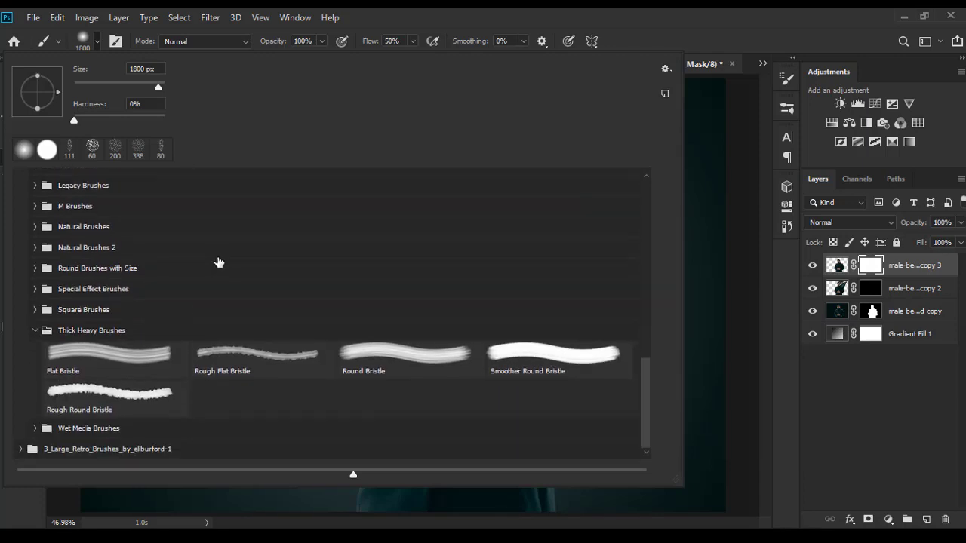
left_click(129, 367)
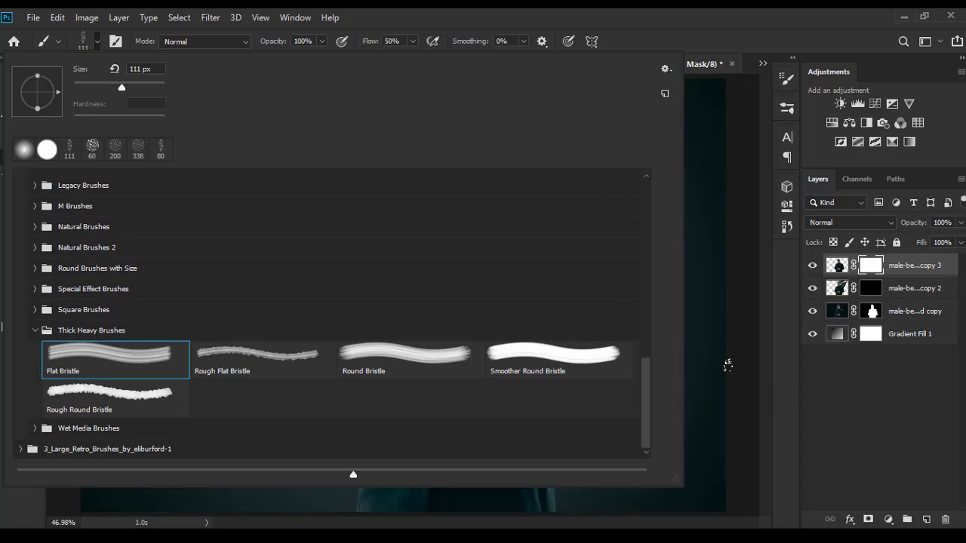
left_click(867, 395)
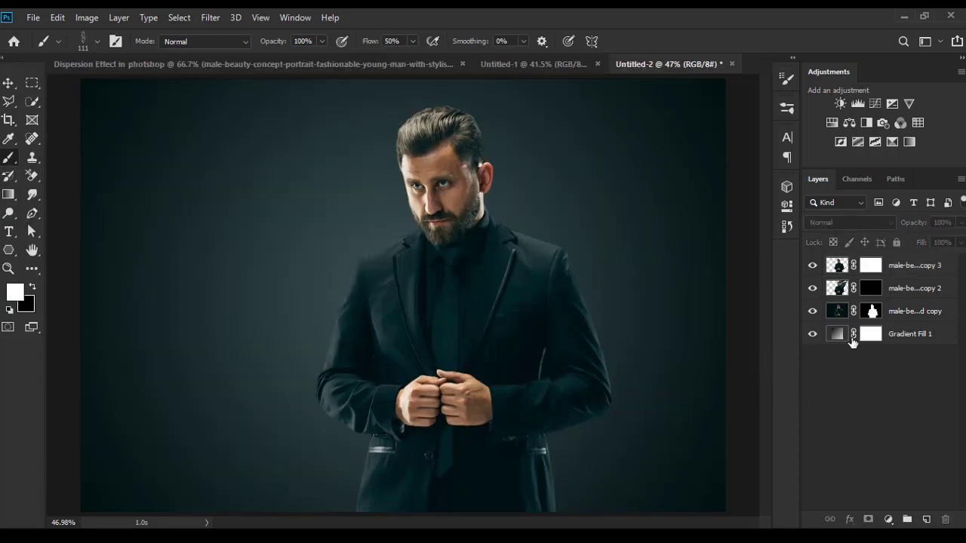
Set the brush tip angle to -132° and size to 475 px in Brush Settings
left_click(788, 78)
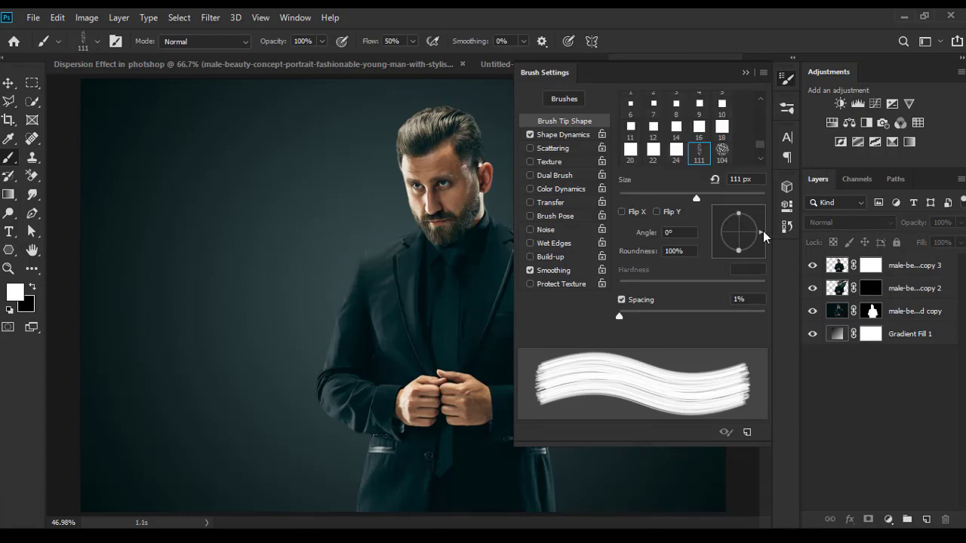
left_click_drag(764, 236, 758, 262)
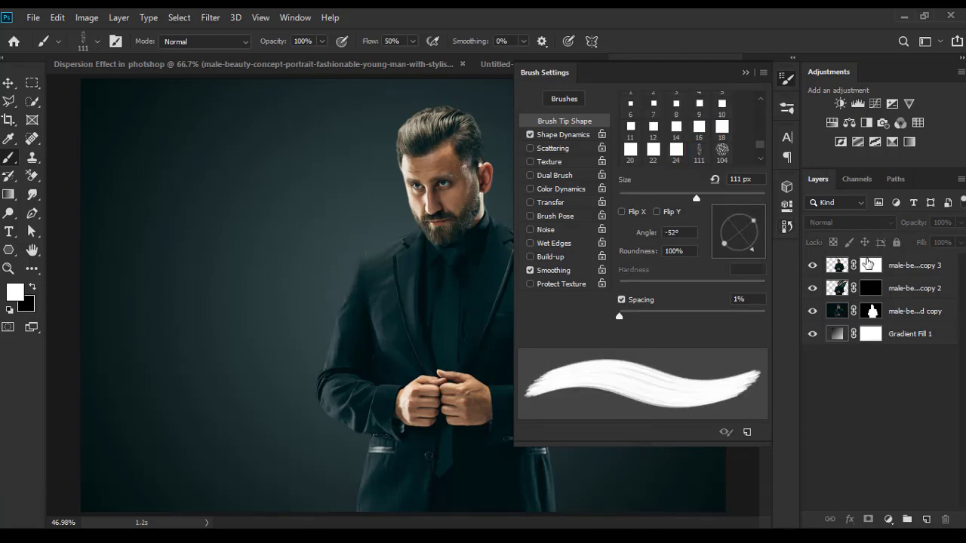
left_click(871, 266)
left_click_drag(759, 253, 713, 269)
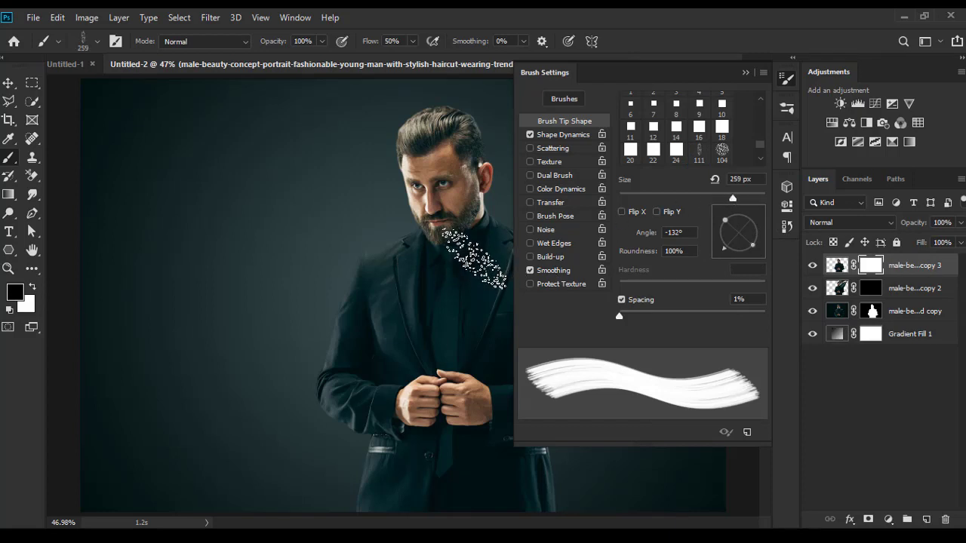
left_click_drag(732, 195, 750, 197)
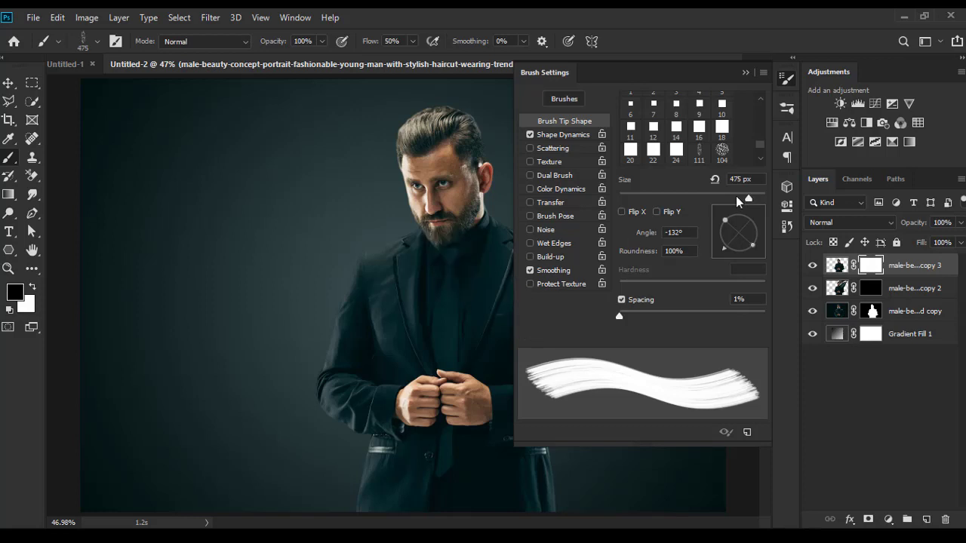
left_click(749, 71)
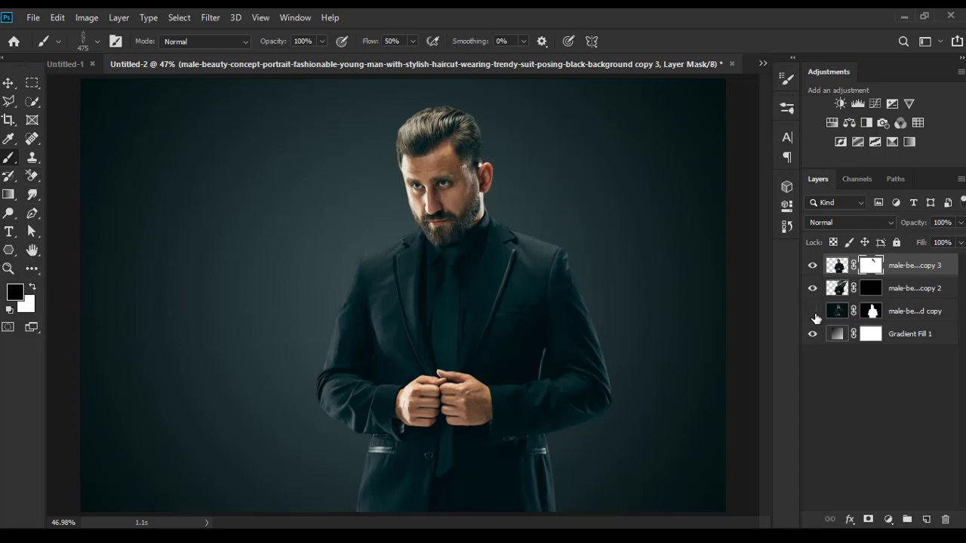
Hide the cutout layer and, at 200 px, paint the top of the hair into particles
left_click(813, 312)
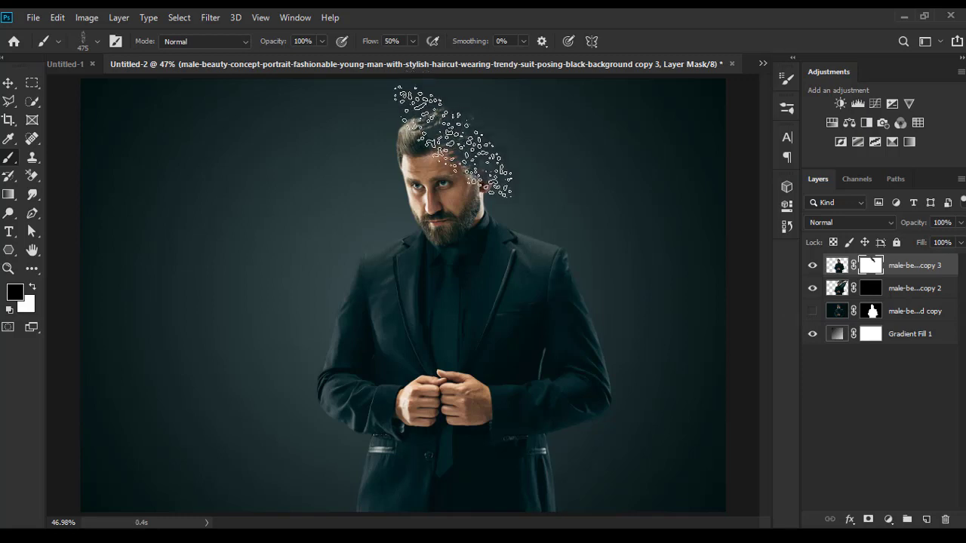
mouse_move(453, 142)
left_mouse_down()
mouse_move(572, 281)
mouse_move(597, 266)
left_mouse_up()
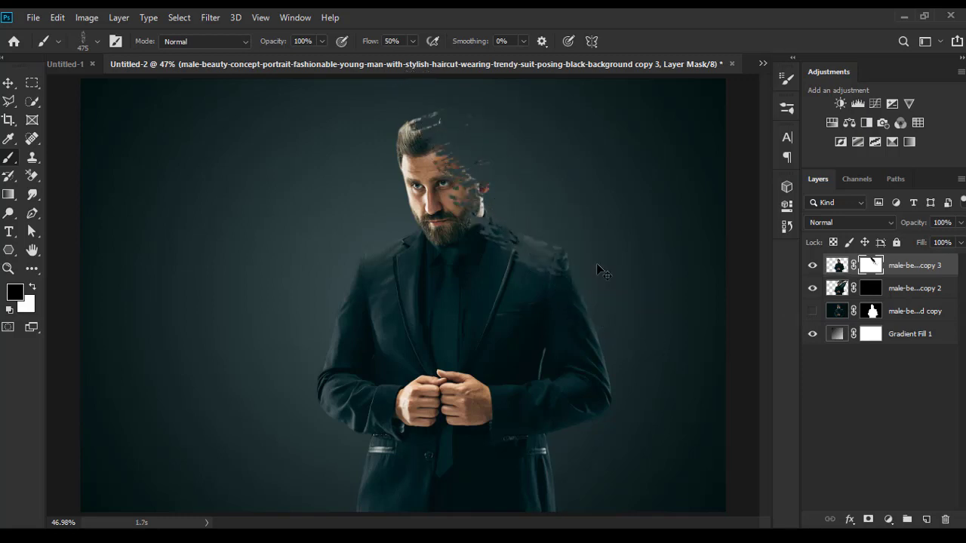
key("ctrl+z")
key("ctrl+z")
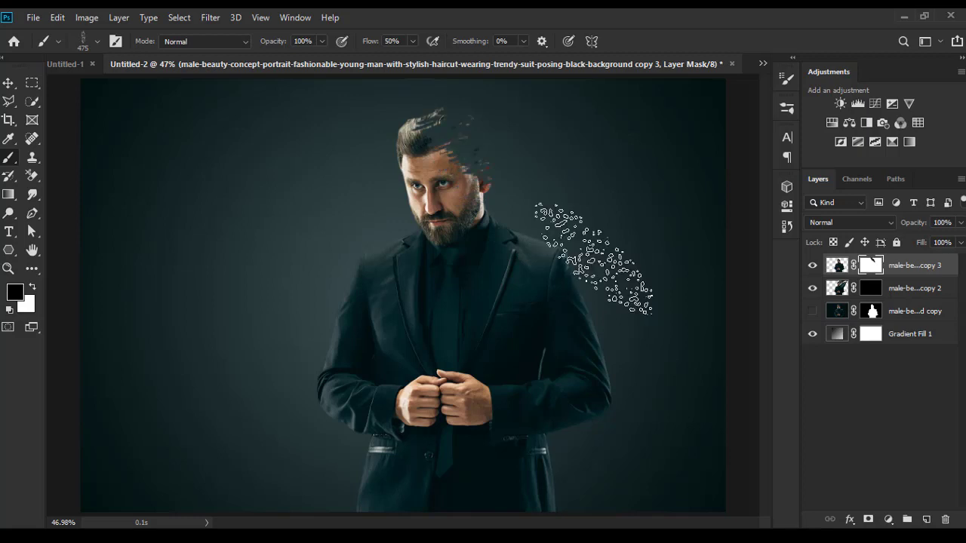
key("ctrl+z")
key("ctrl+shift+z")
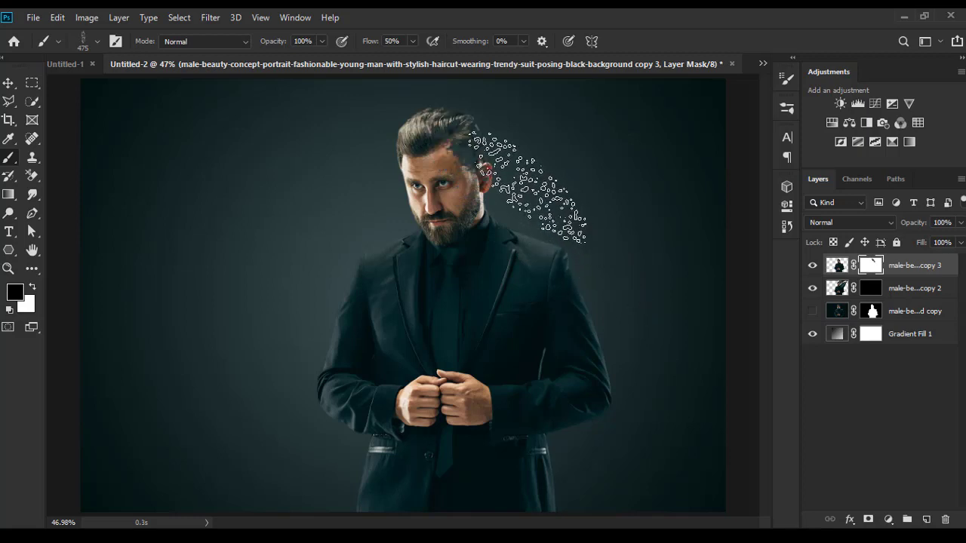
key("bracketleft")
key("bracketleft")
key("bracketleft")
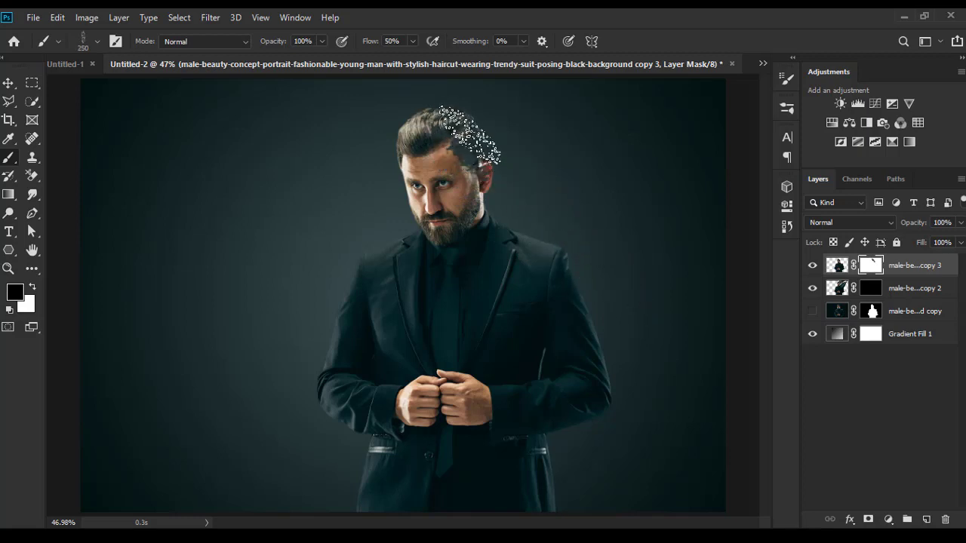
key("bracketleft")
key("bracketleft")
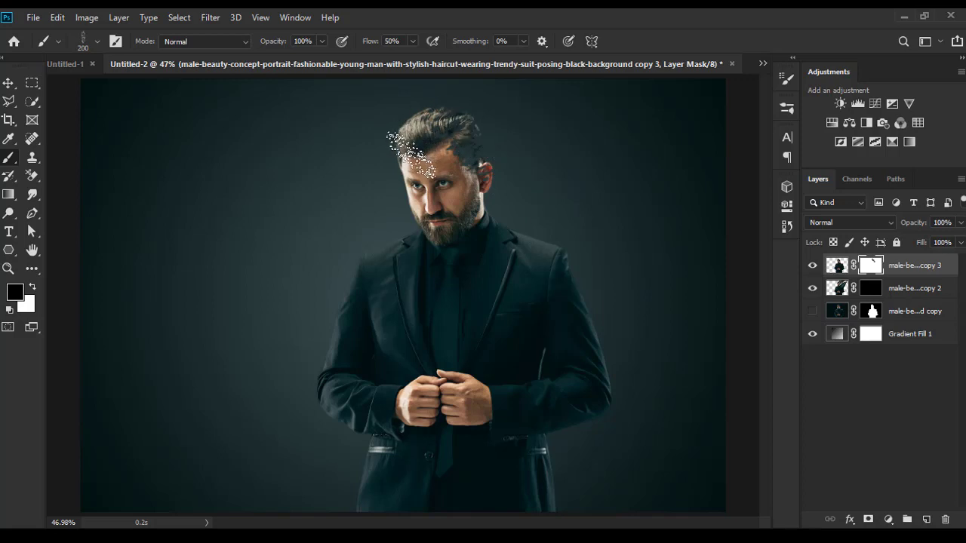
mouse_move(410, 147)
left_mouse_down()
mouse_move(431, 160)
mouse_move(450, 121)
mouse_move(487, 143)
mouse_move(508, 216)
mouse_move(500, 234)
left_mouse_up()
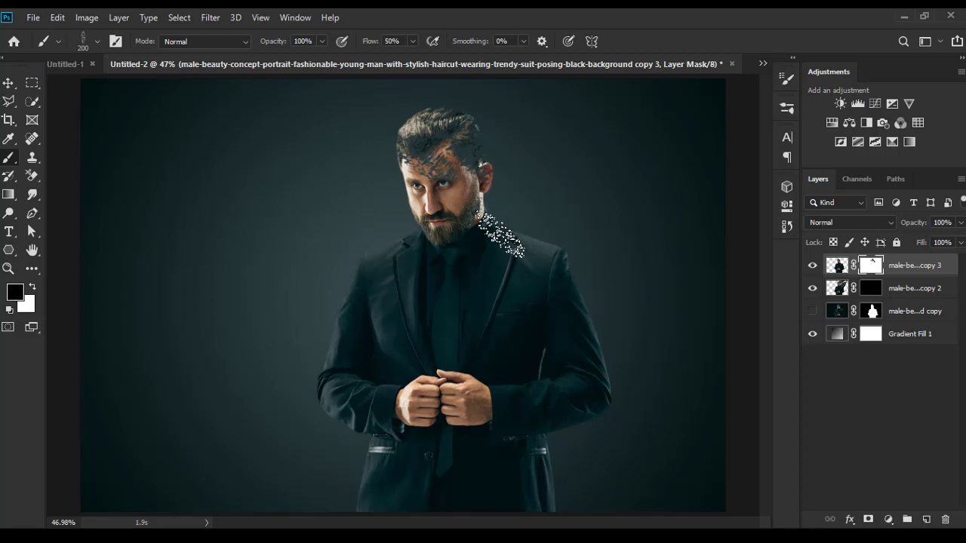
Rotate the brush tip to -5° and disperse the hair and ear edge
left_click(782, 78)
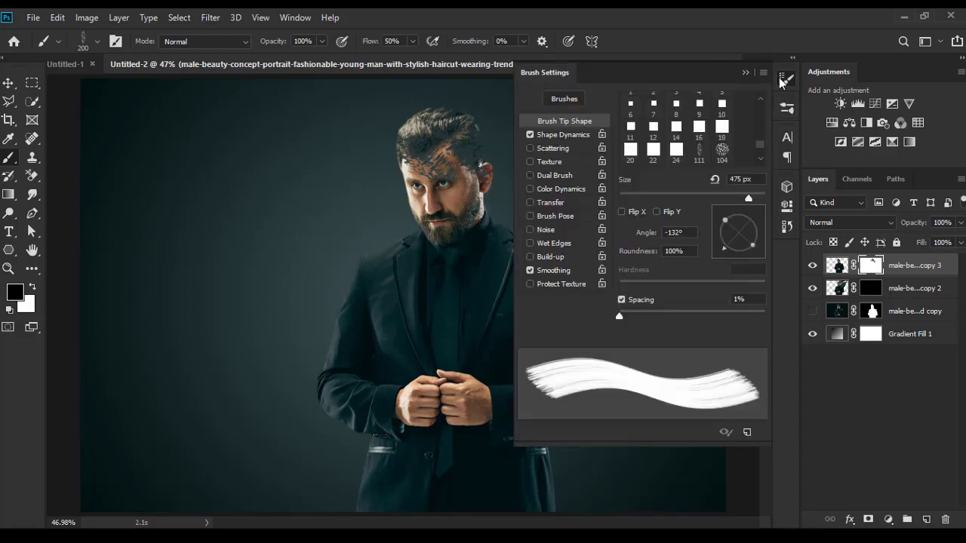
left_click_drag(732, 249, 770, 237)
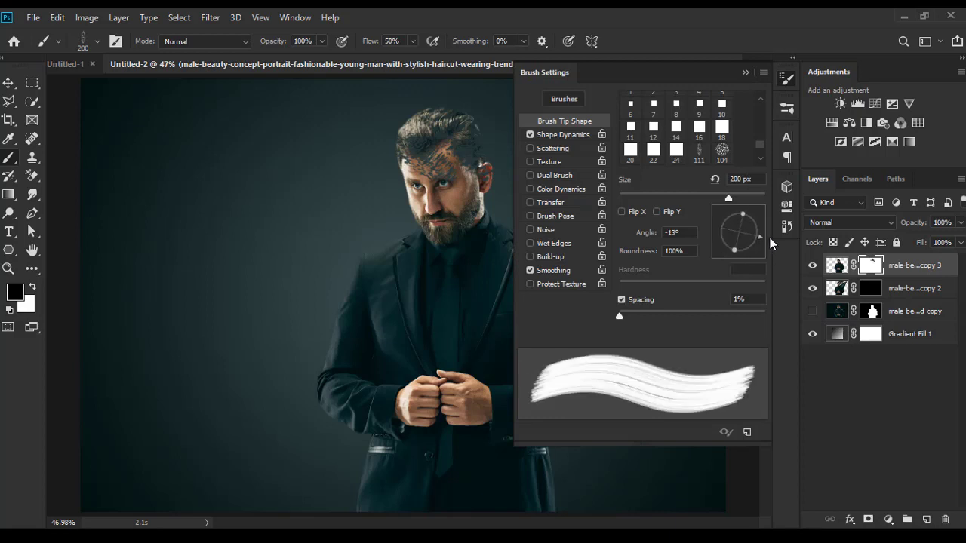
left_click(748, 72)
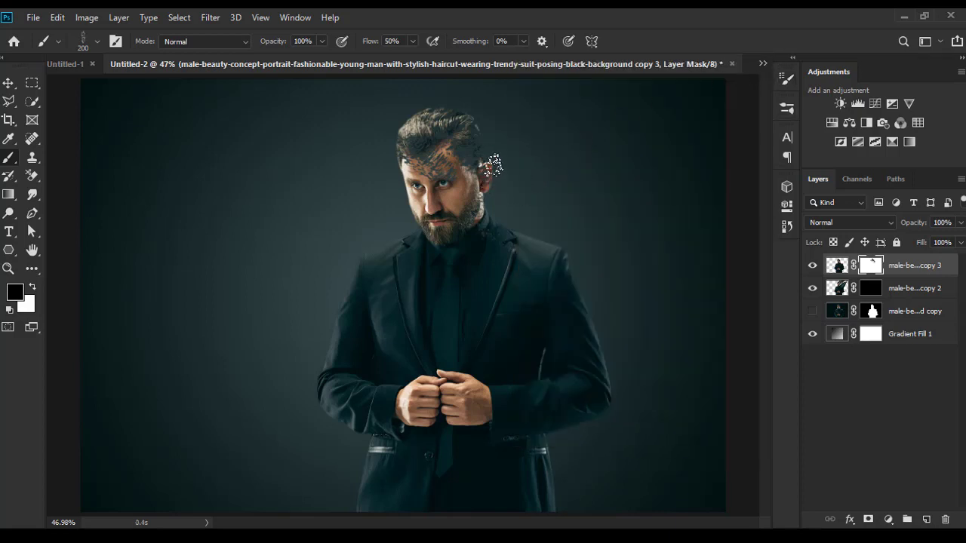
mouse_move(492, 164)
left_mouse_down()
mouse_move(501, 129)
mouse_move(491, 119)
mouse_move(489, 200)
mouse_move(468, 211)
mouse_move(480, 202)
mouse_move(467, 167)
mouse_move(482, 149)
left_mouse_up()
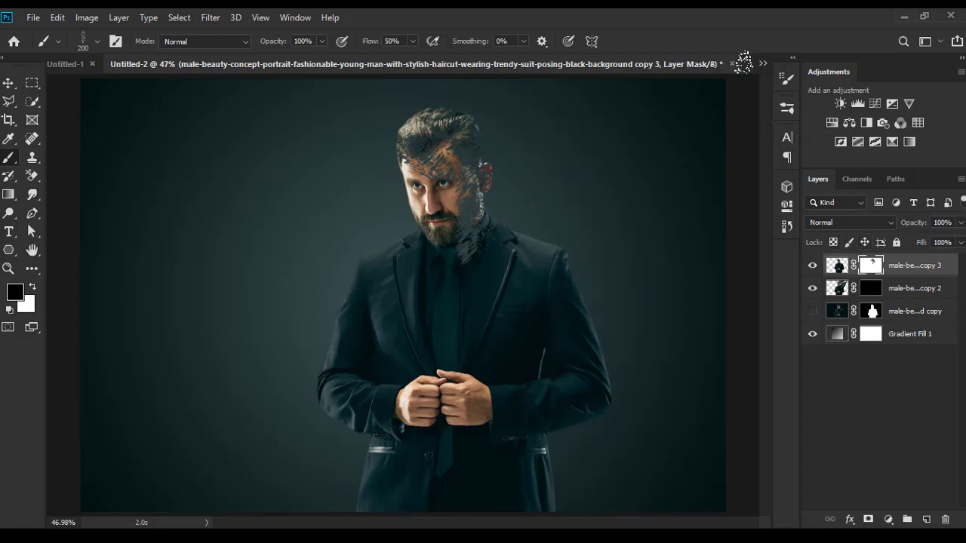
At a 155° tip angle, disperse the neck, then enlarge to 500 px and disperse the shoulder
left_click(786, 77)
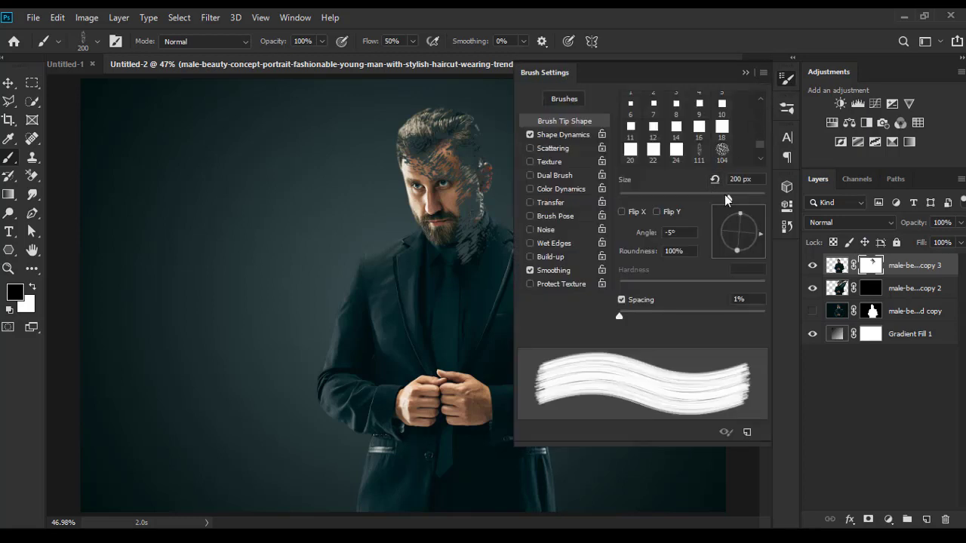
left_click_drag(752, 231, 717, 226)
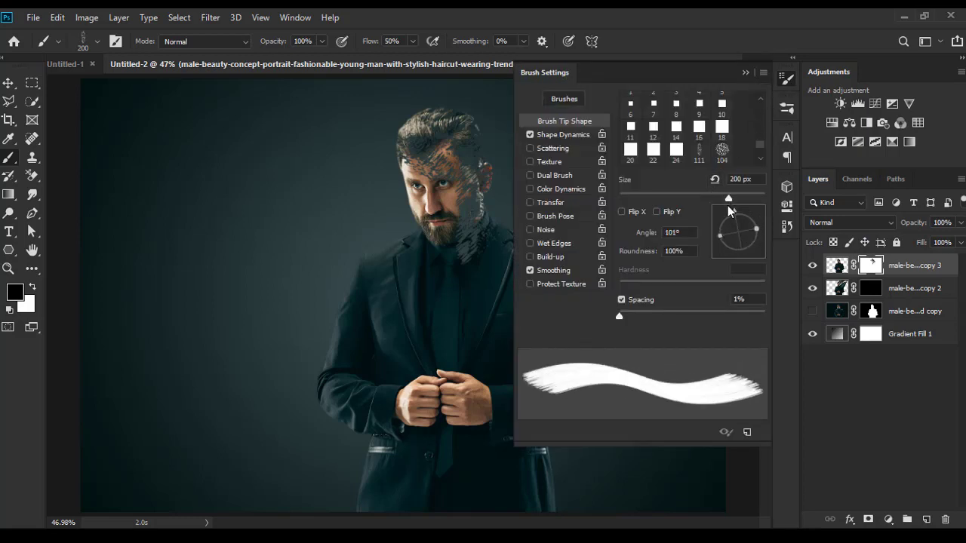
left_click(745, 73)
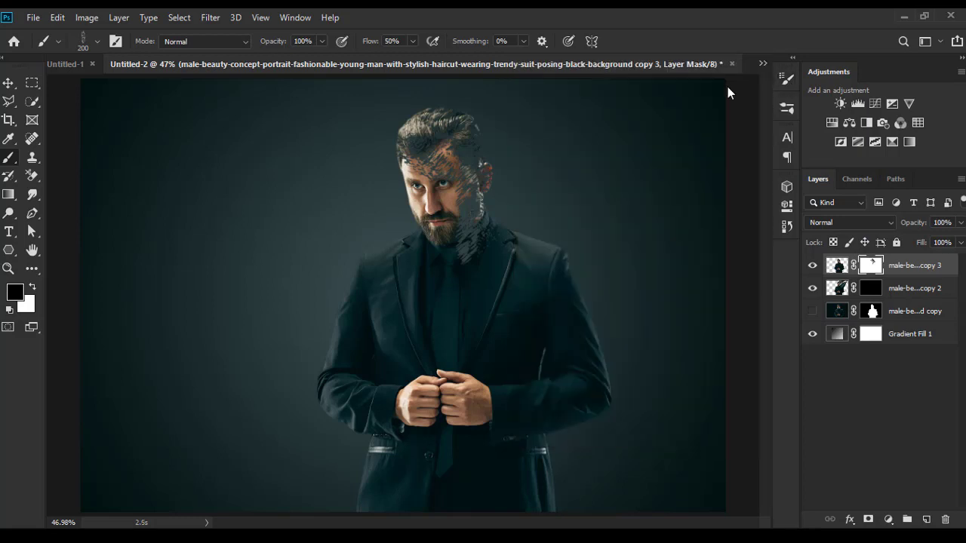
mouse_move(524, 207)
left_mouse_down()
mouse_move(502, 252)
mouse_move(521, 212)
left_mouse_up()
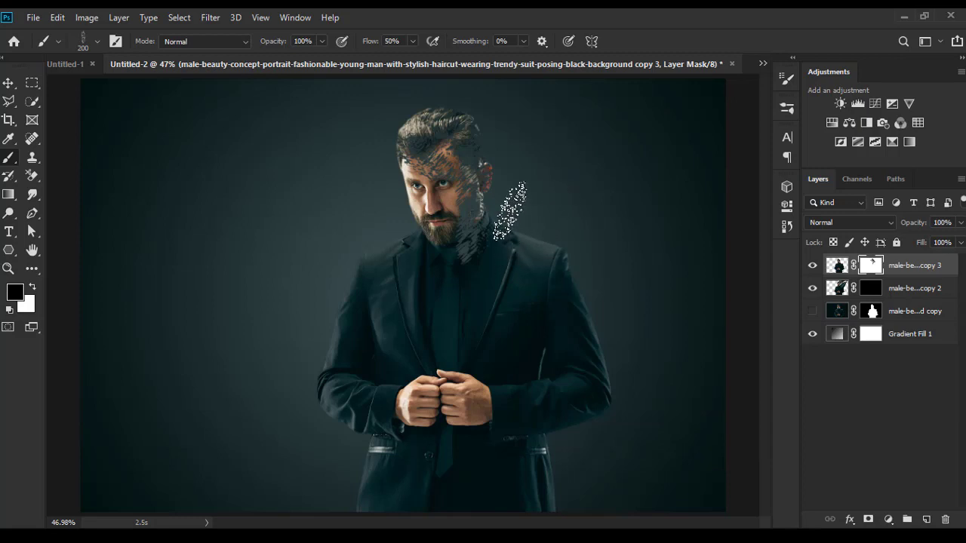
key("bracketright")
key("bracketright")
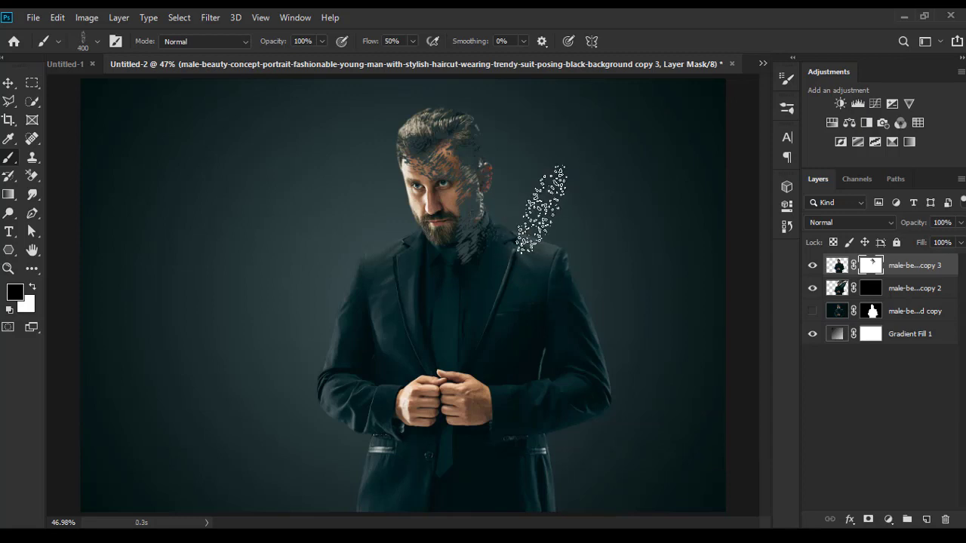
key("bracketright")
key("bracketright")
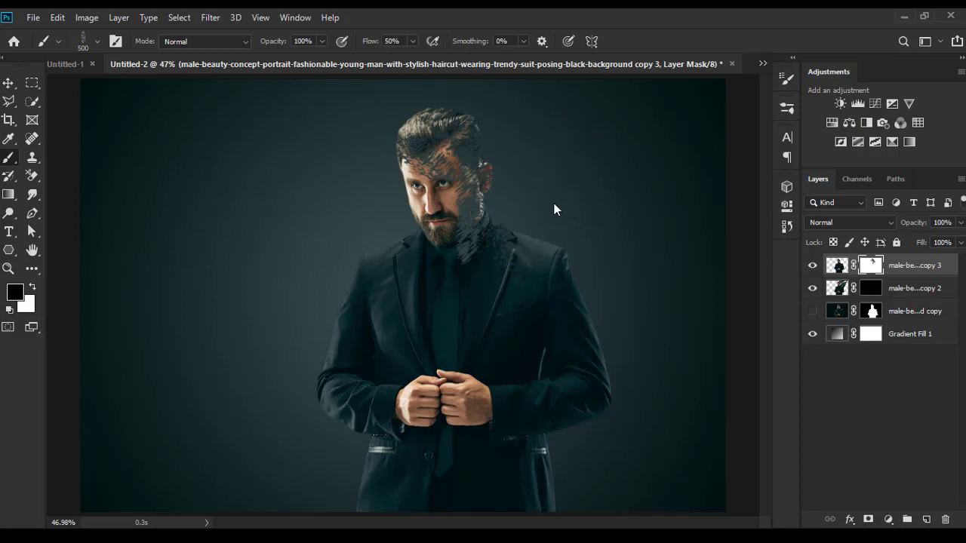
mouse_move(554, 209)
left_mouse_down()
mouse_move(592, 247)
mouse_move(604, 354)
mouse_move(614, 367)
mouse_move(582, 366)
mouse_move(604, 384)
mouse_move(641, 335)
mouse_move(571, 345)
mouse_move(551, 302)
mouse_move(571, 184)
mouse_move(531, 177)
mouse_move(495, 99)
mouse_move(427, 87)
mouse_move(446, 75)
mouse_move(475, 83)
mouse_move(441, 87)
mouse_move(448, 97)
mouse_move(518, 90)
mouse_move(593, 102)
left_mouse_up()
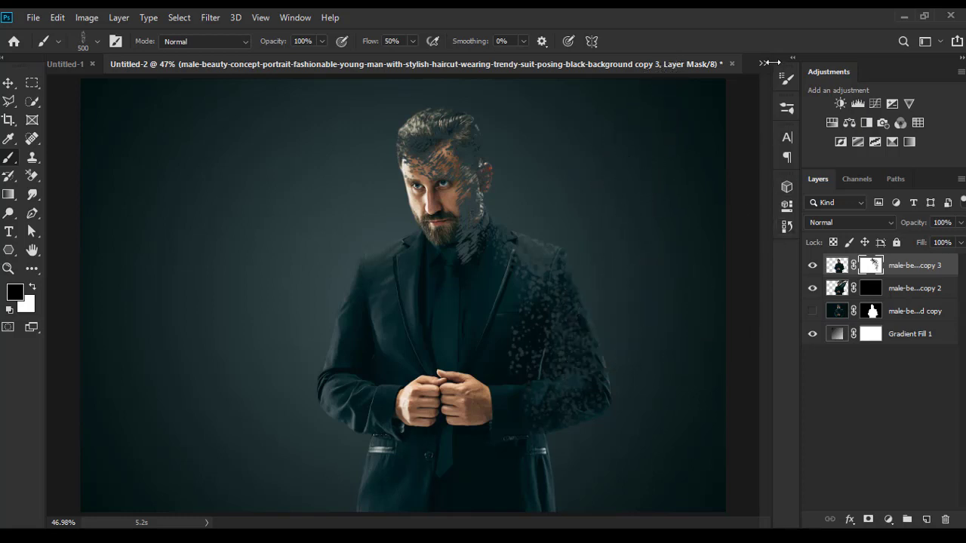
Rotate the tip to 58°, disperse the lower arm on copy 3's mask, then target copy 2's mask
left_click(787, 82)
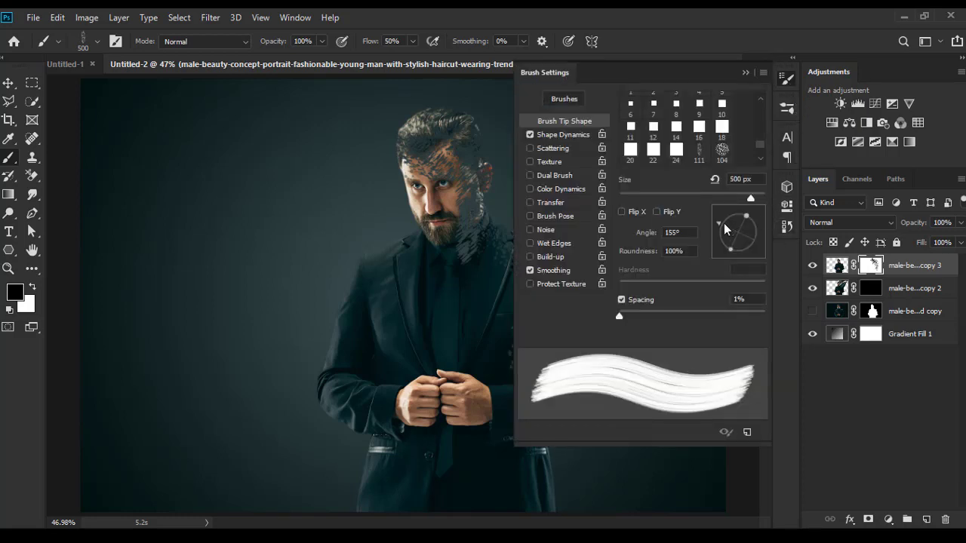
left_click_drag(726, 229, 757, 205)
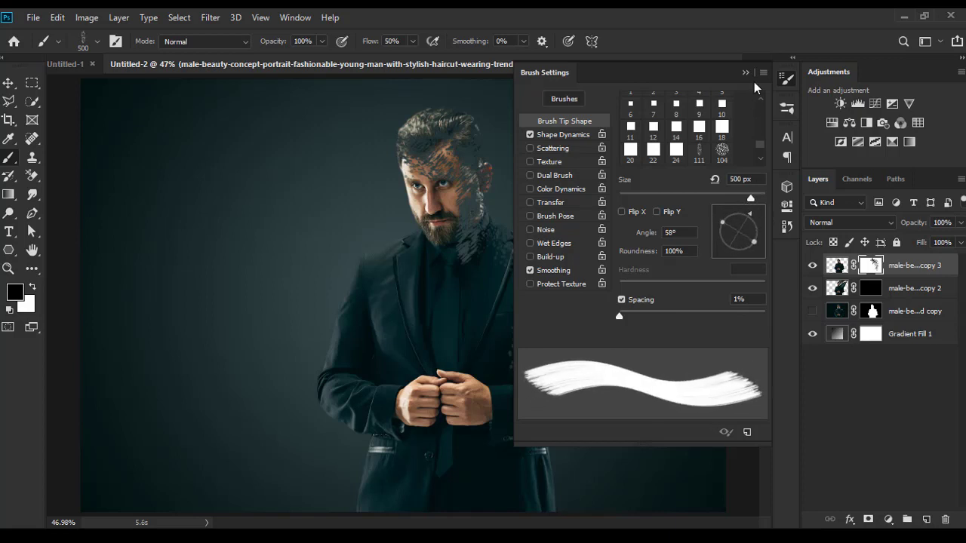
left_click(751, 74)
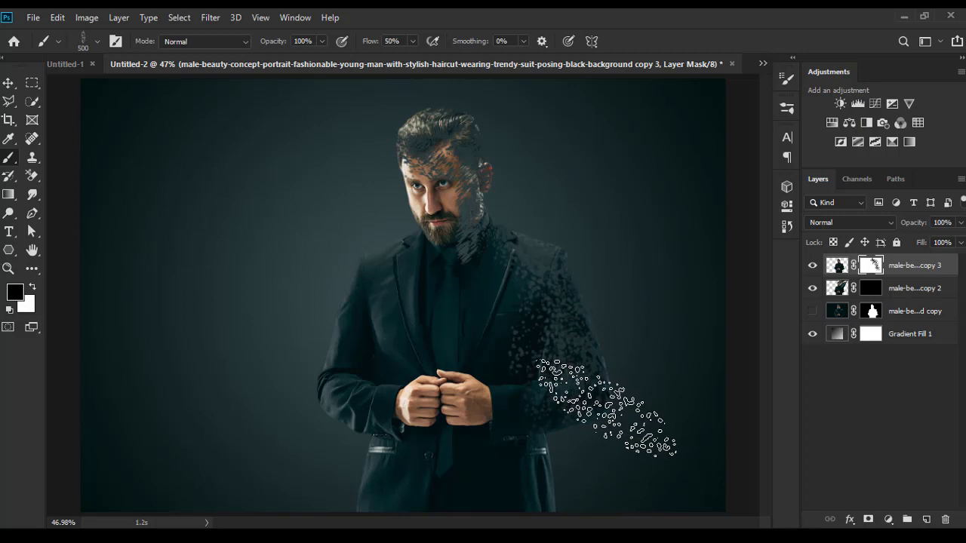
mouse_move(606, 408)
left_mouse_down()
mouse_move(570, 420)
mouse_move(594, 291)
mouse_move(540, 264)
left_mouse_up()
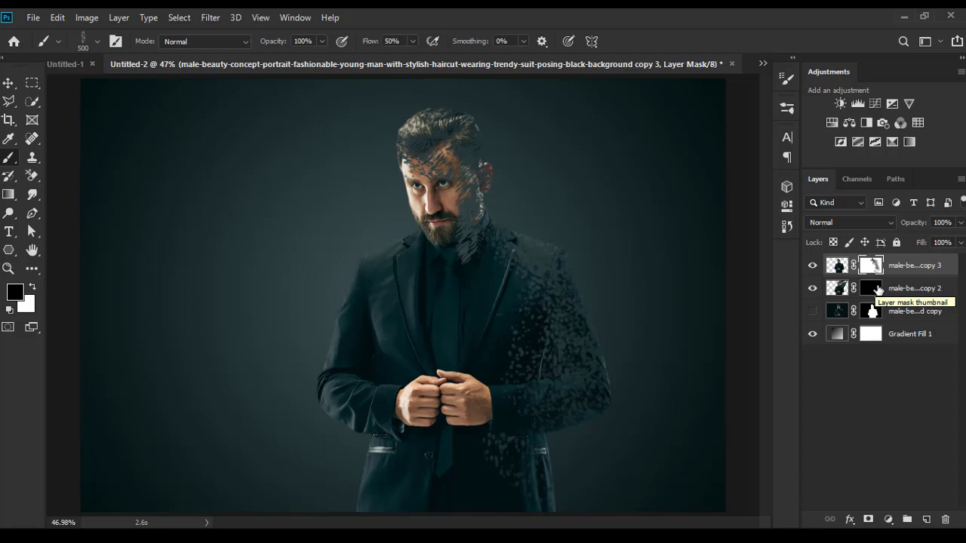
left_click(870, 288)
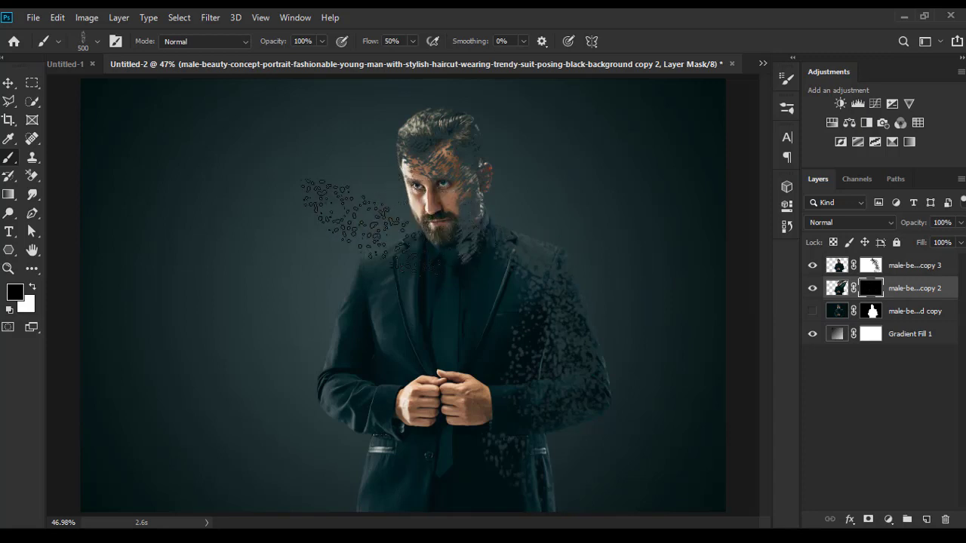
left_click(96, 41)
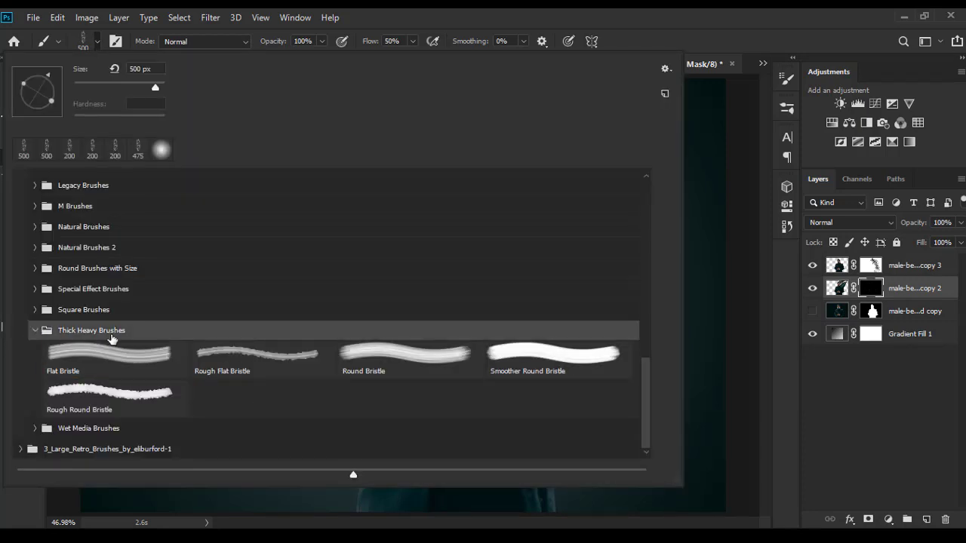
Try Scattered Dry Brush and Texture Comb presets, then pick Large Texture Stroke at 158 px
left_click(34, 331)
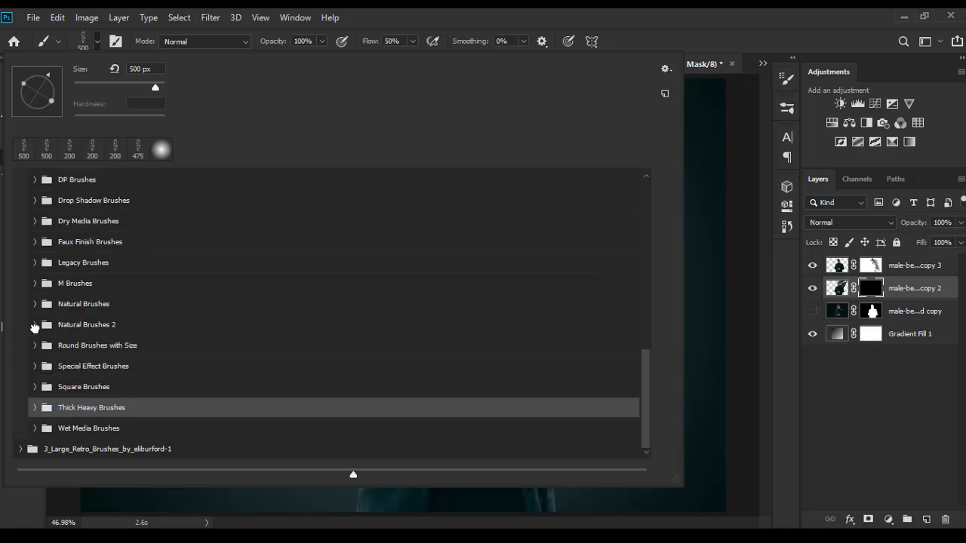
left_click(35, 428)
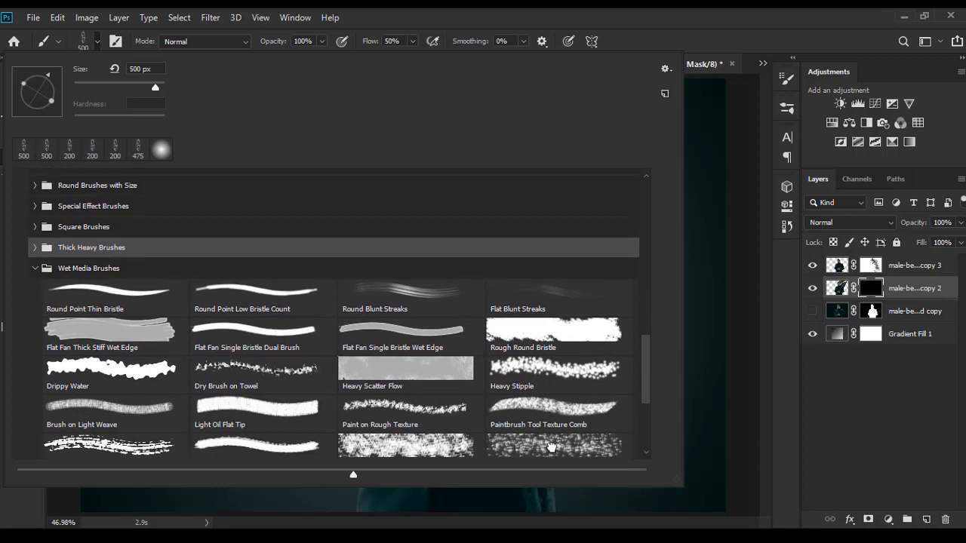
left_click(551, 447)
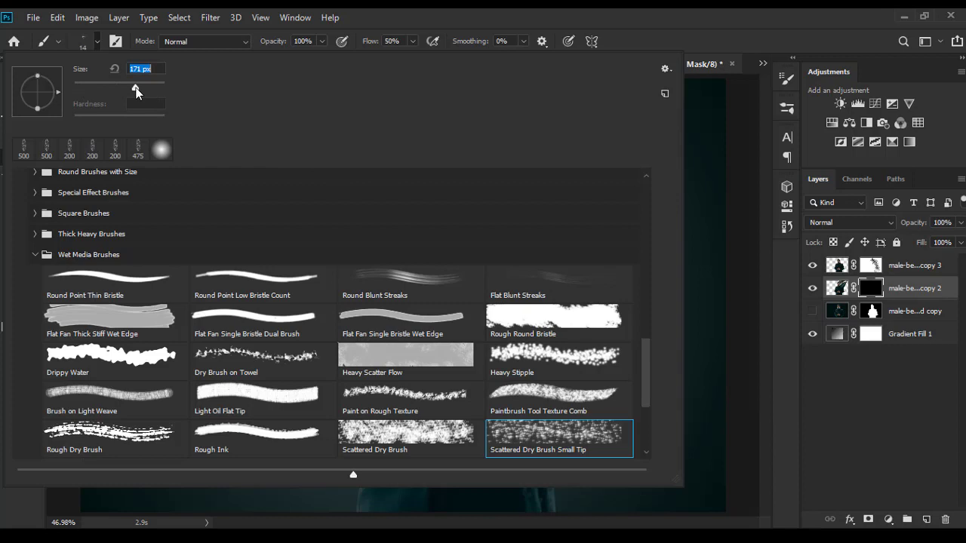
left_click(562, 407)
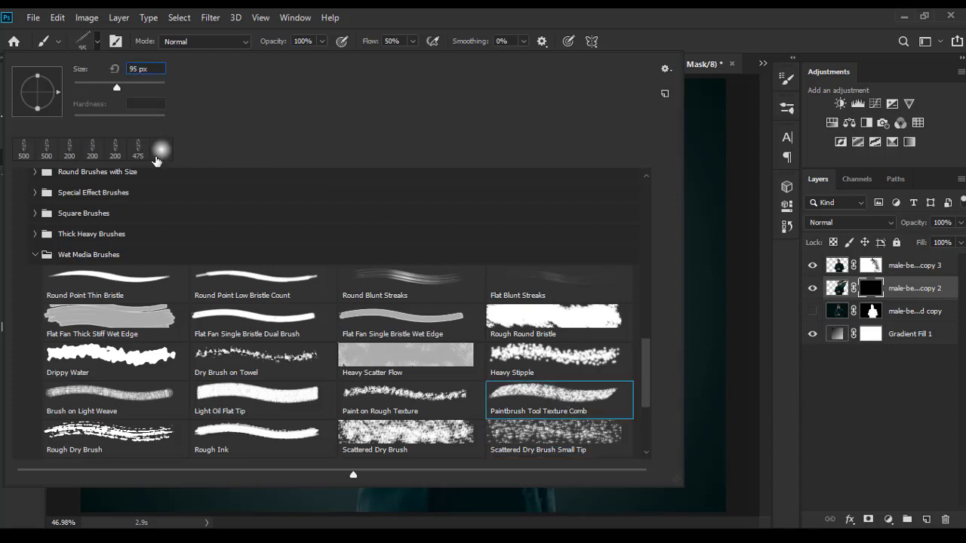
left_click(391, 437)
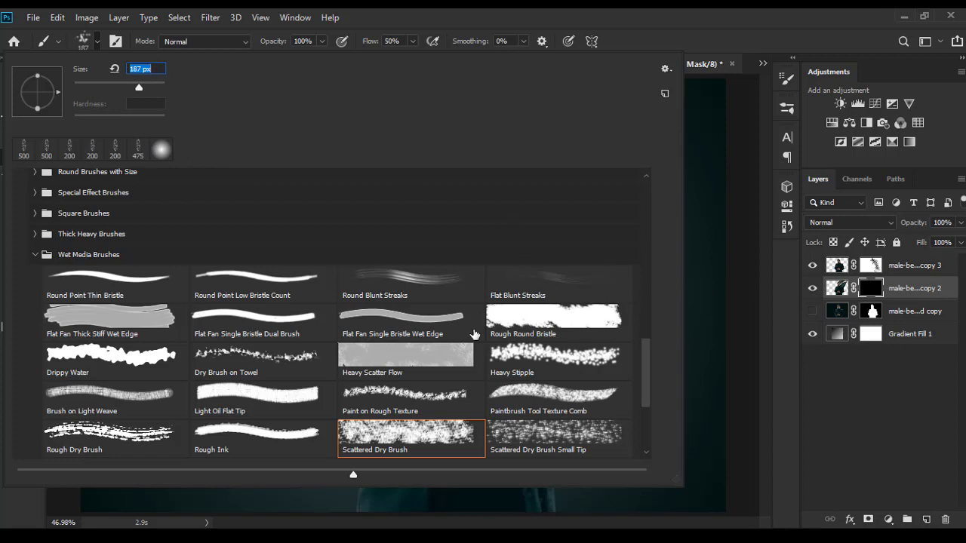
scroll(205, 377, "down", 1)
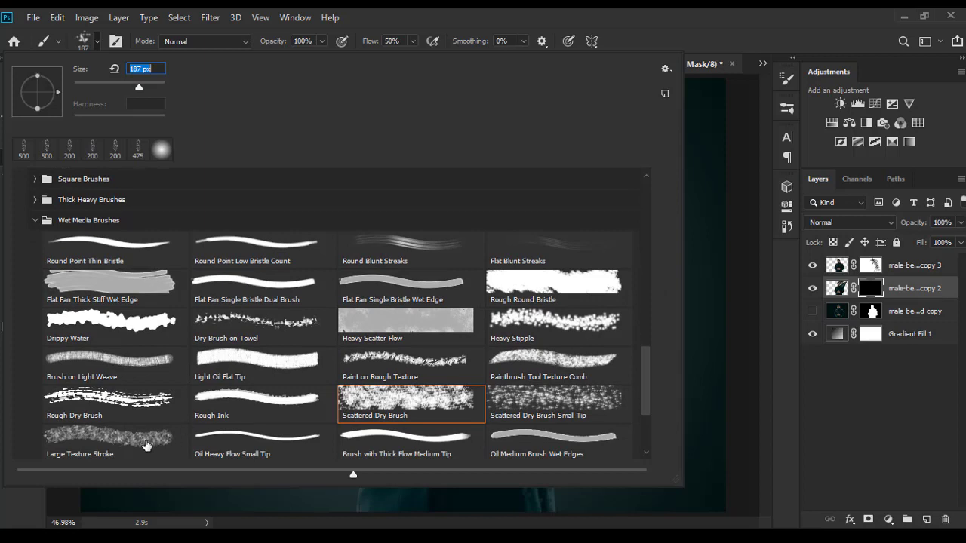
left_click(145, 445)
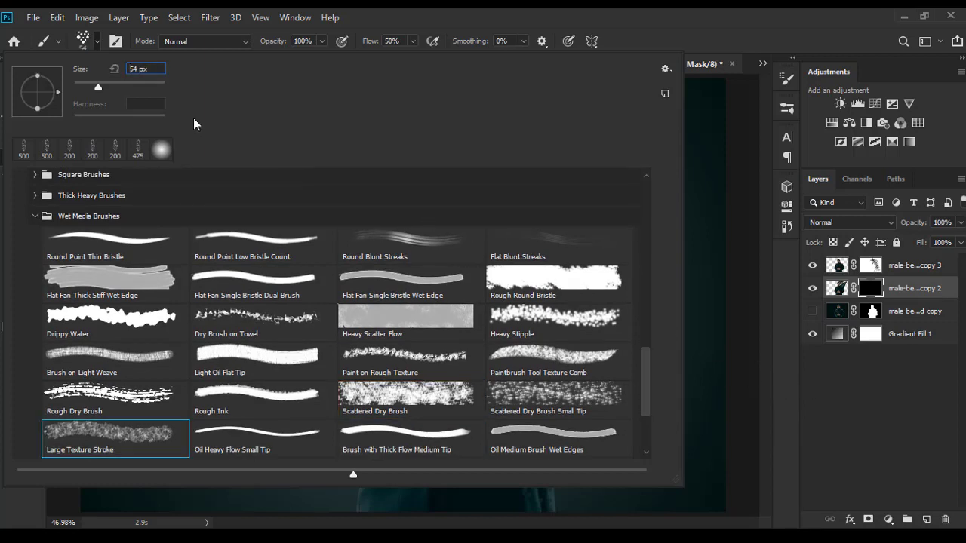
left_click_drag(96, 85, 133, 86)
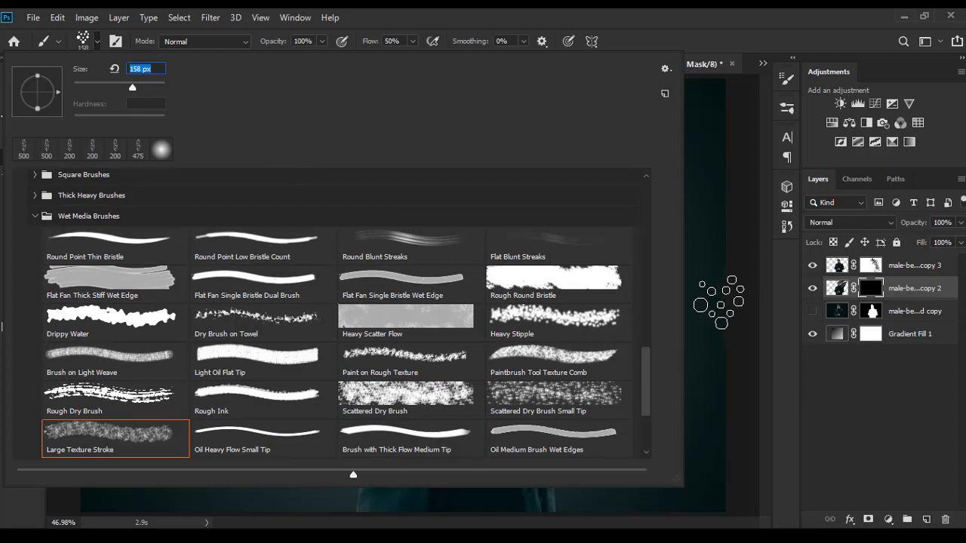
Try several Watercolor brushes, then return to Large Texture Stroke sized 165 px
scroll(527, 351, "down", 1)
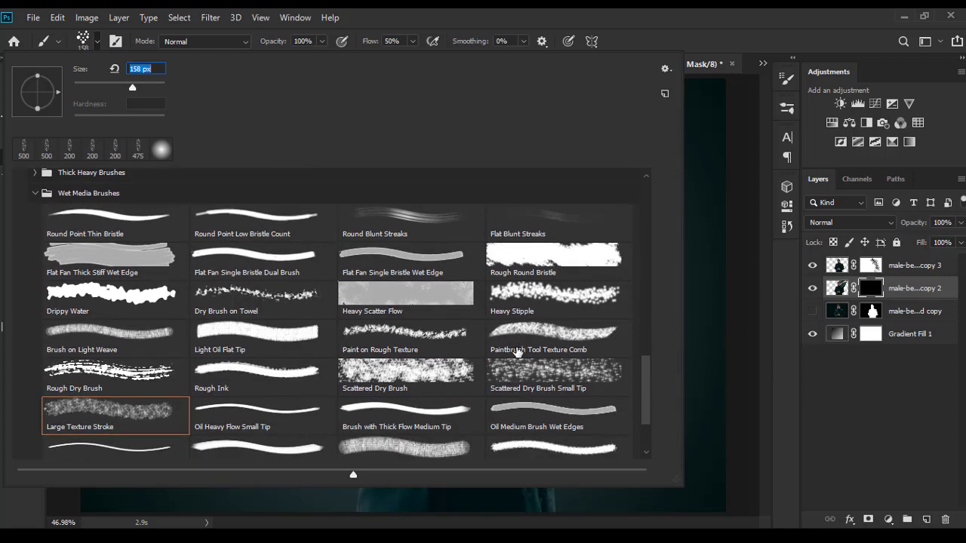
scroll(513, 359, "down", 2)
scroll(457, 377, "down", 1)
scroll(458, 377, "down", 2)
scroll(195, 374, "down", 1)
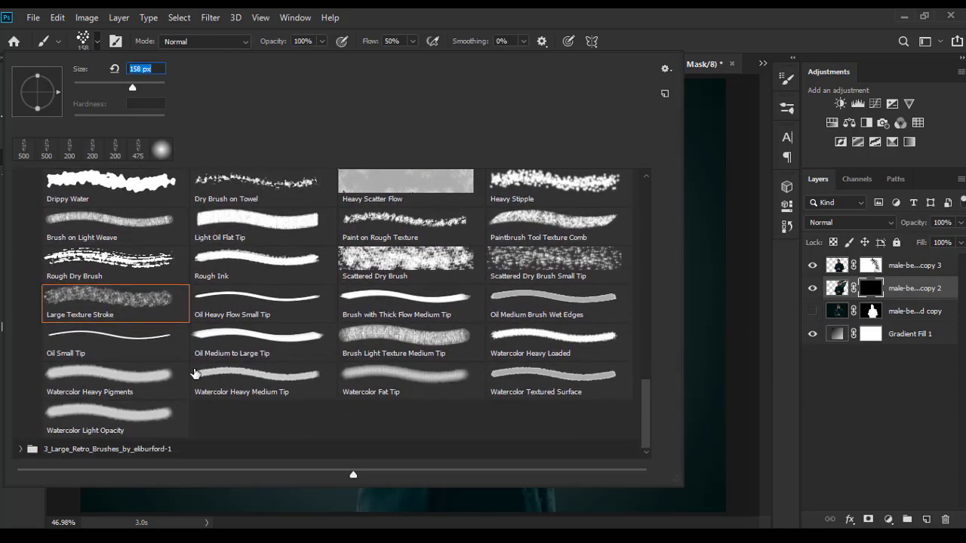
left_click(78, 414)
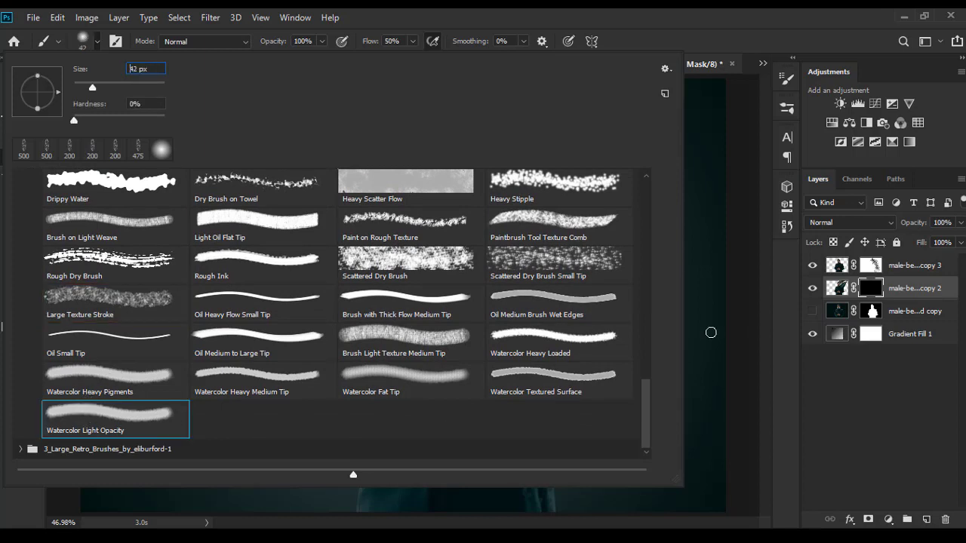
left_click_drag(96, 85, 159, 87)
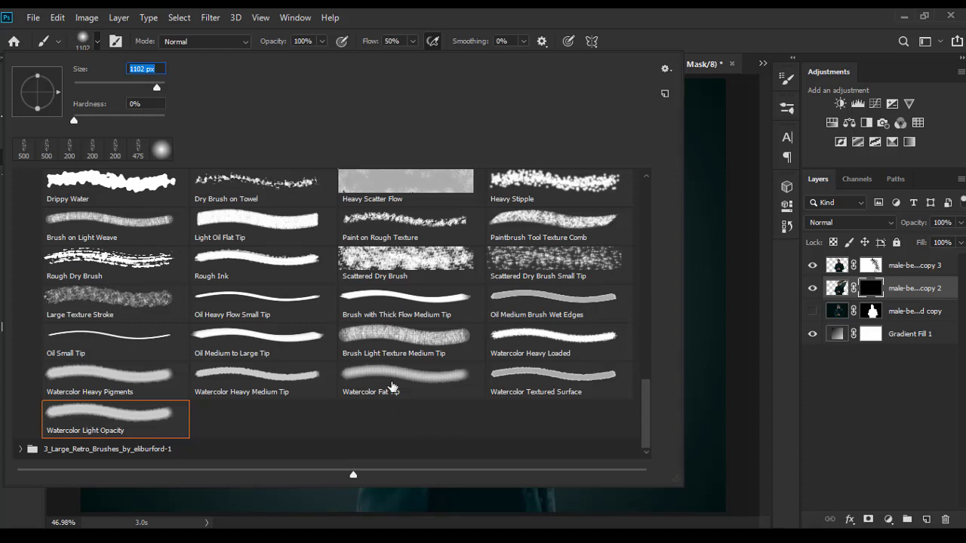
left_click(393, 387)
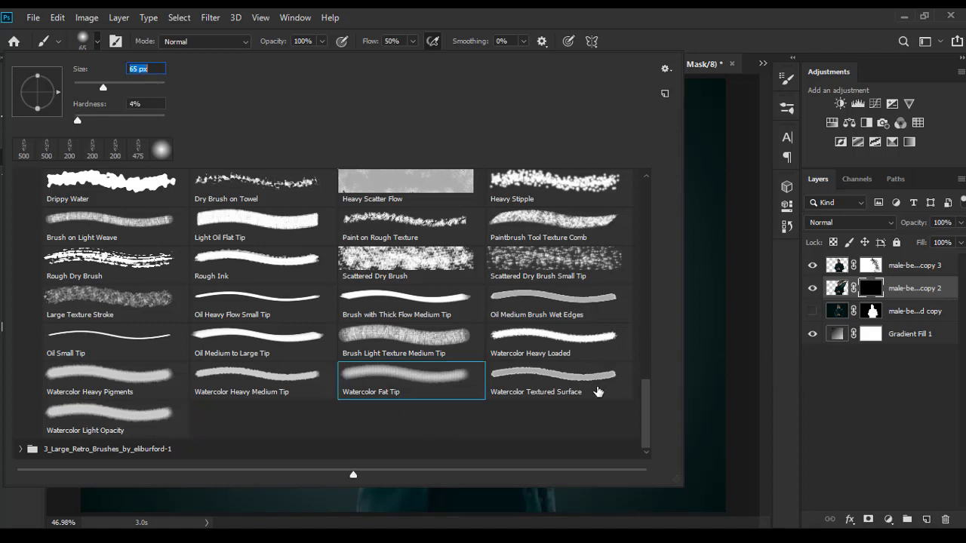
left_click(598, 391)
left_click(600, 345)
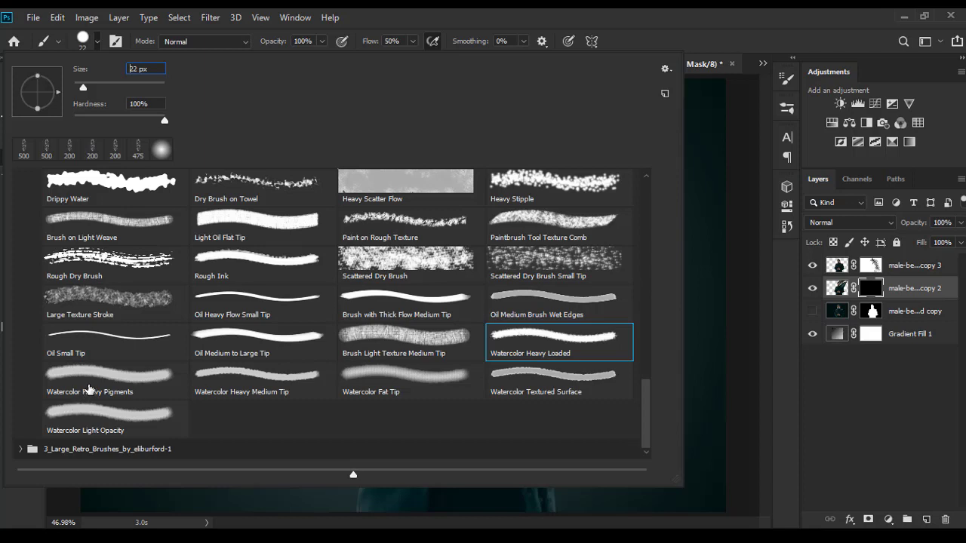
left_click(94, 295)
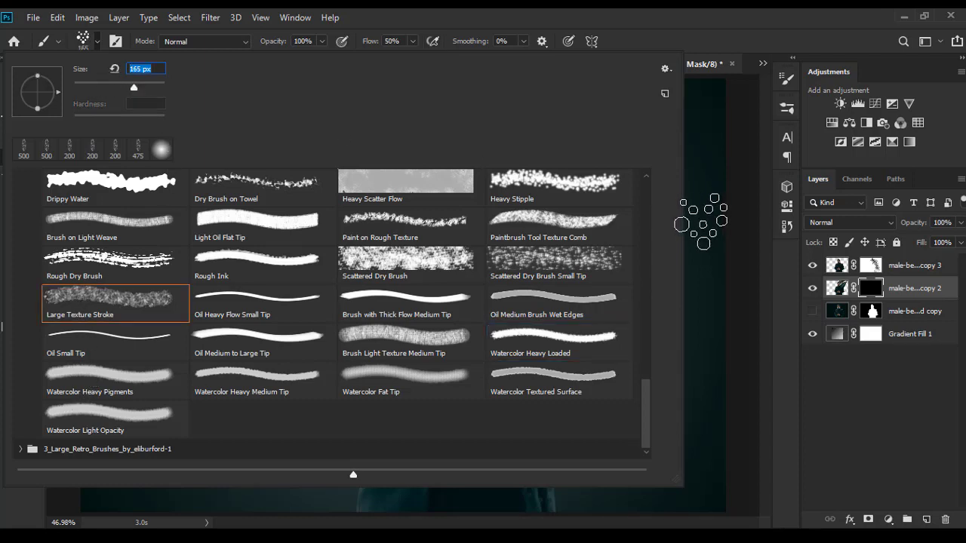
key("Return")
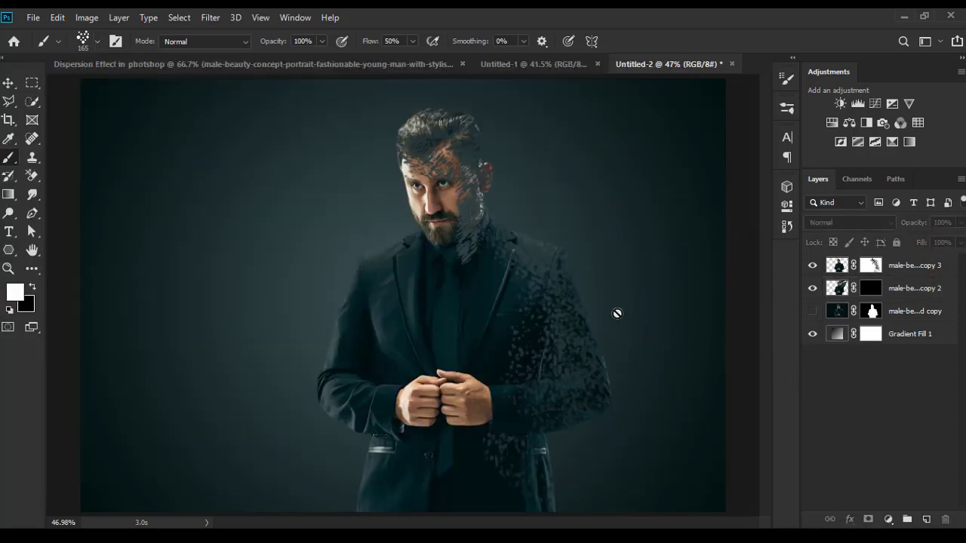
On copy 2's mask, with white foreground and a smaller brush, paint particles above the head
left_click(874, 288)
key("x")
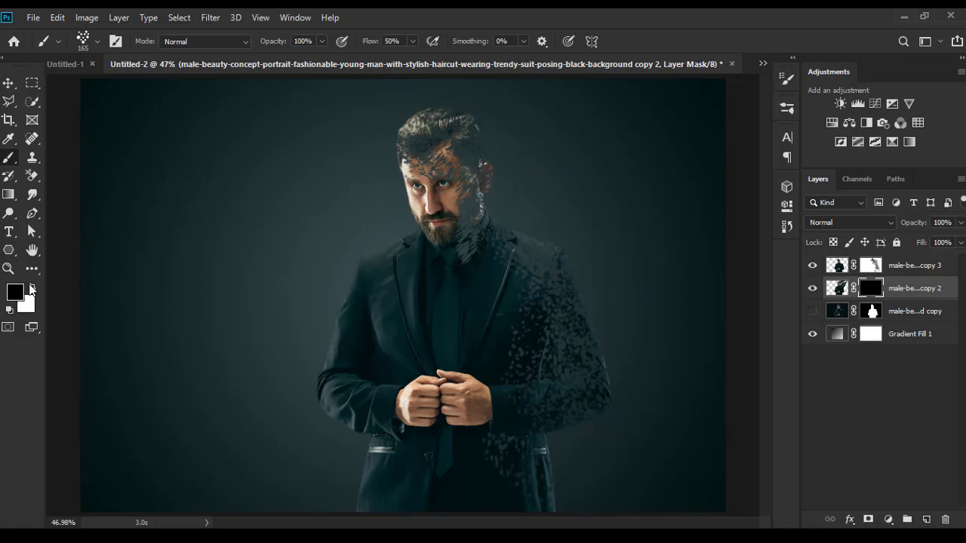
left_click(31, 288)
key("bracketleft")
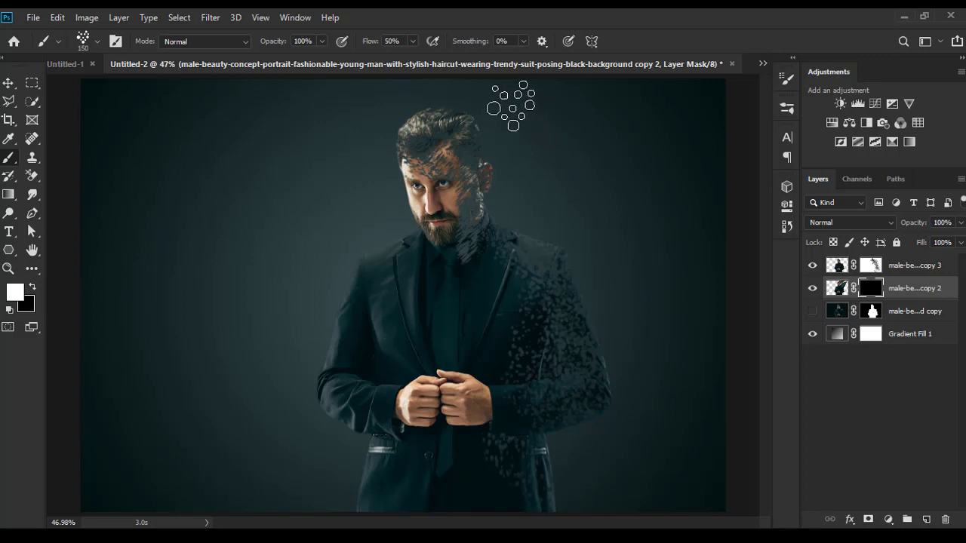
key("bracketleft")
key("bracketleft")
key("bracketleft")
key("bracketleft")
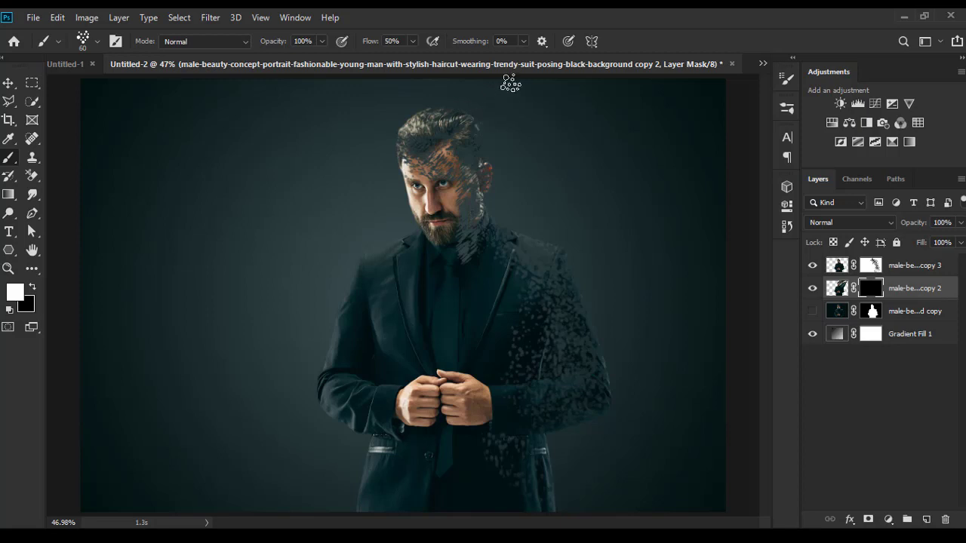
mouse_move(509, 81)
left_mouse_down()
mouse_move(496, 118)
mouse_move(526, 134)
left_mouse_up()
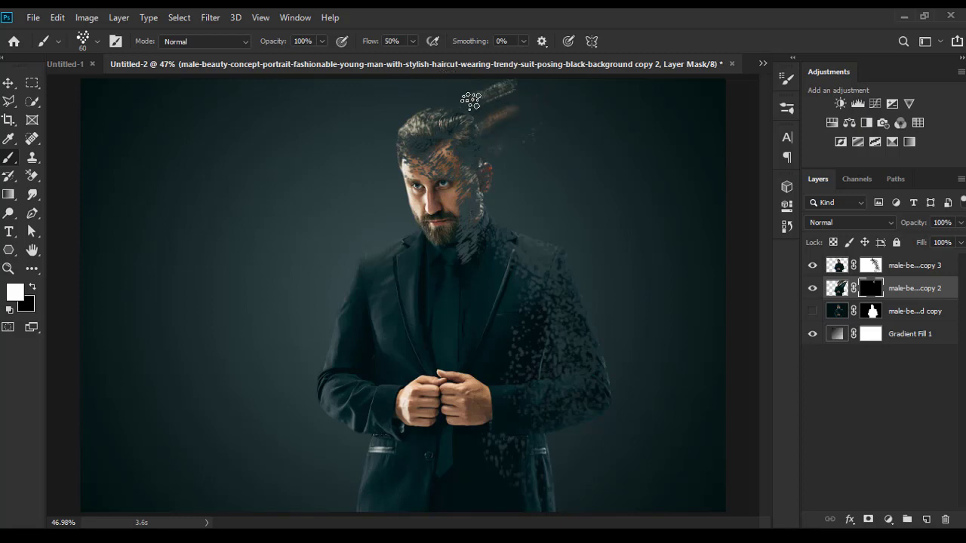
Raise Flow to 100% and paint particle streaks right of the head, along the hair and down to the neck
left_click_drag(413, 60, 481, 62)
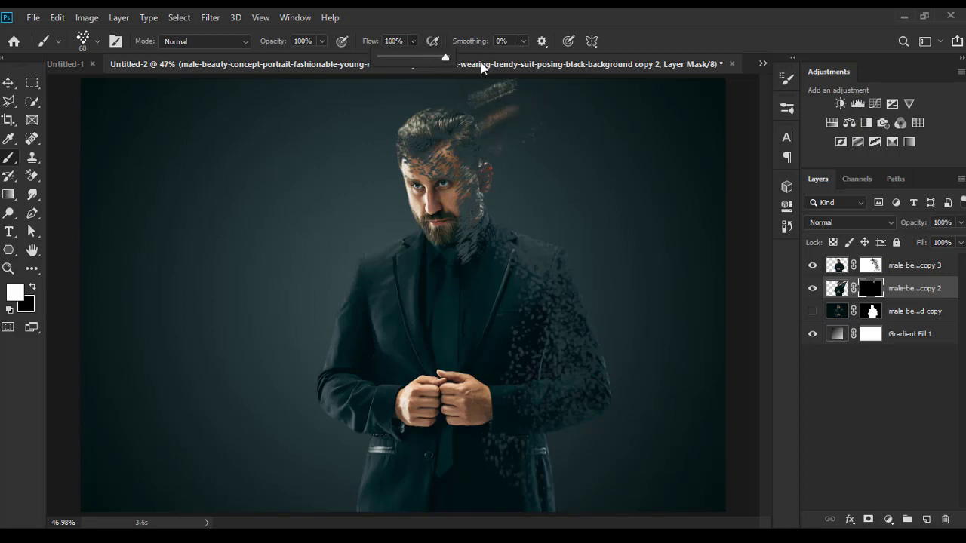
left_click_drag(502, 160, 571, 118)
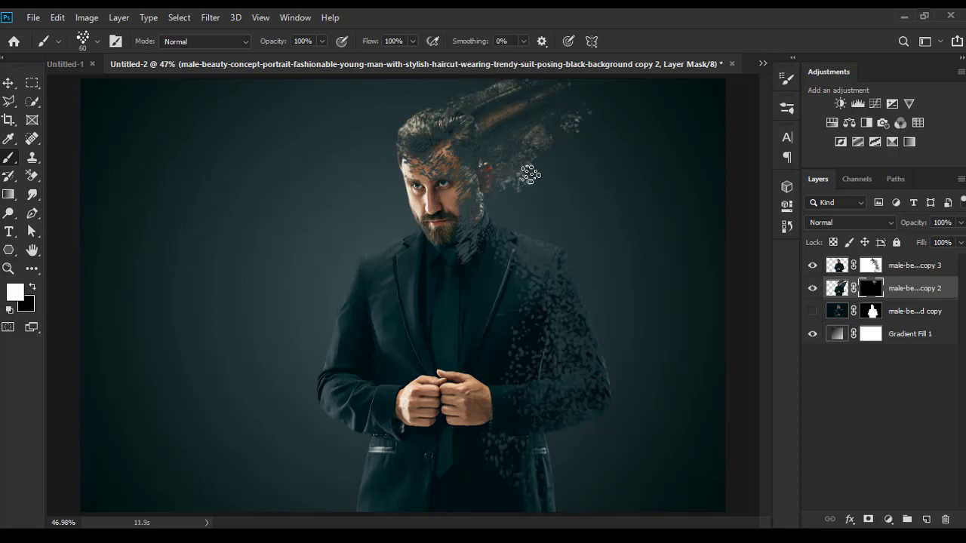
mouse_move(530, 176)
left_mouse_down()
mouse_move(539, 146)
mouse_move(590, 123)
mouse_move(583, 91)
mouse_move(610, 101)
mouse_move(600, 121)
mouse_move(610, 90)
left_mouse_up()
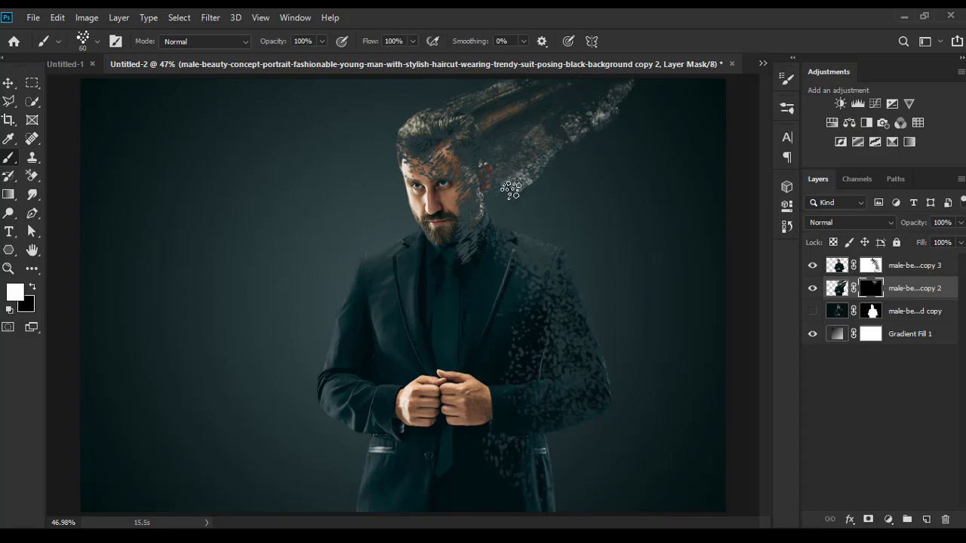
left_click_drag(487, 223, 537, 167)
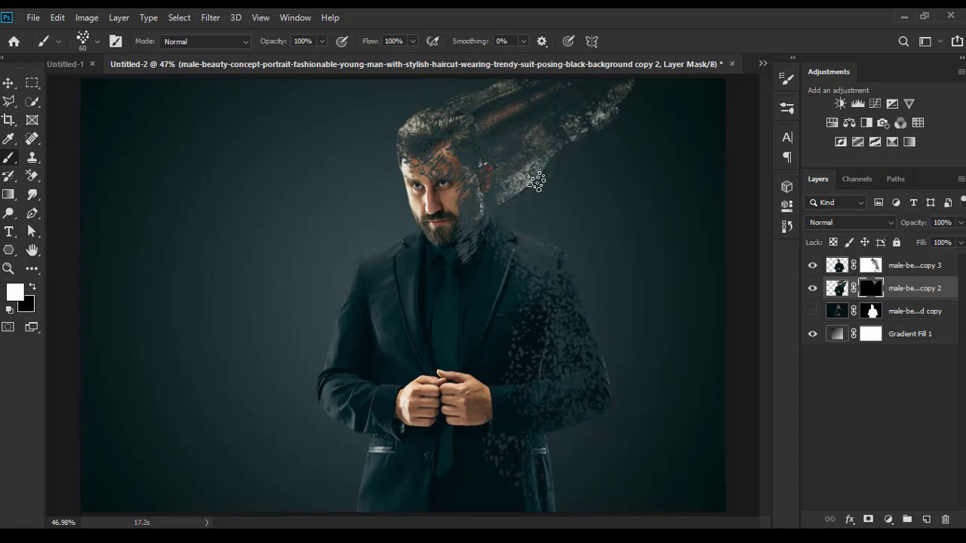
left_click_drag(482, 210, 542, 160)
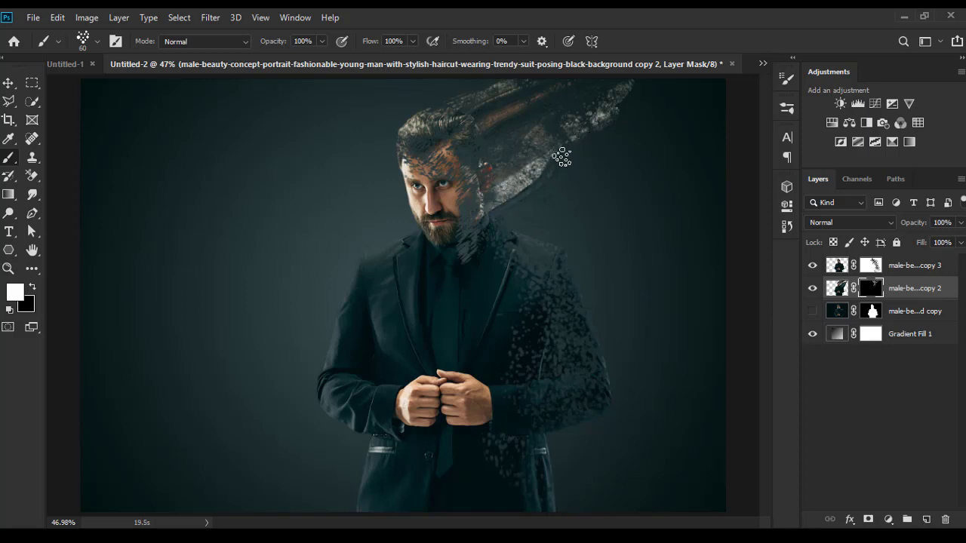
mouse_move(541, 162)
left_mouse_down()
mouse_move(546, 125)
mouse_move(574, 82)
mouse_move(556, 91)
mouse_move(557, 112)
mouse_move(492, 215)
mouse_move(529, 183)
mouse_move(566, 170)
mouse_move(643, 80)
mouse_move(578, 97)
mouse_move(619, 85)
mouse_move(524, 94)
mouse_move(436, 118)
mouse_move(448, 99)
left_mouse_up()
mouse_move(498, 82)
left_mouse_down()
mouse_move(518, 86)
mouse_move(495, 240)
mouse_move(508, 223)
left_mouse_up()
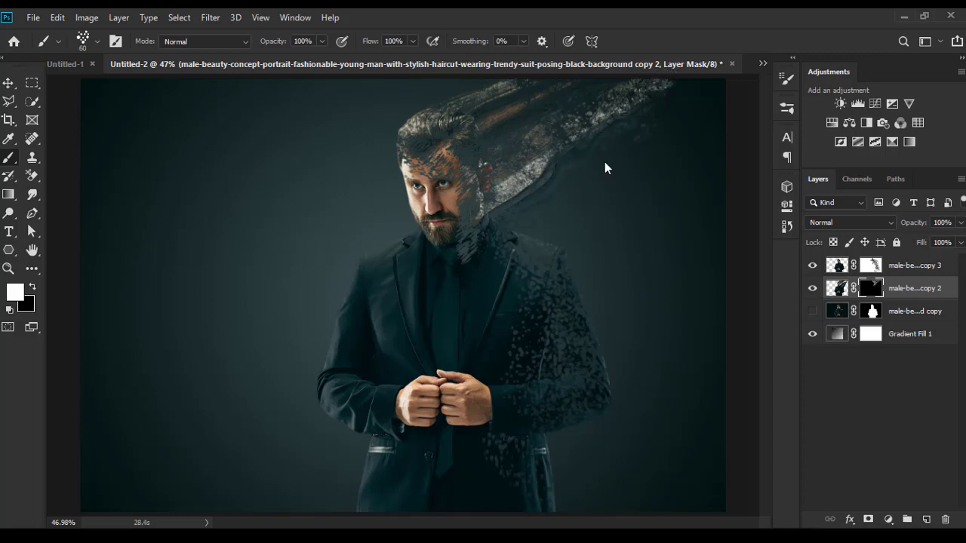
Rotate the tip to -97° and paint copy 2's mask along the hair streak and down to the shoulder
left_click(789, 79)
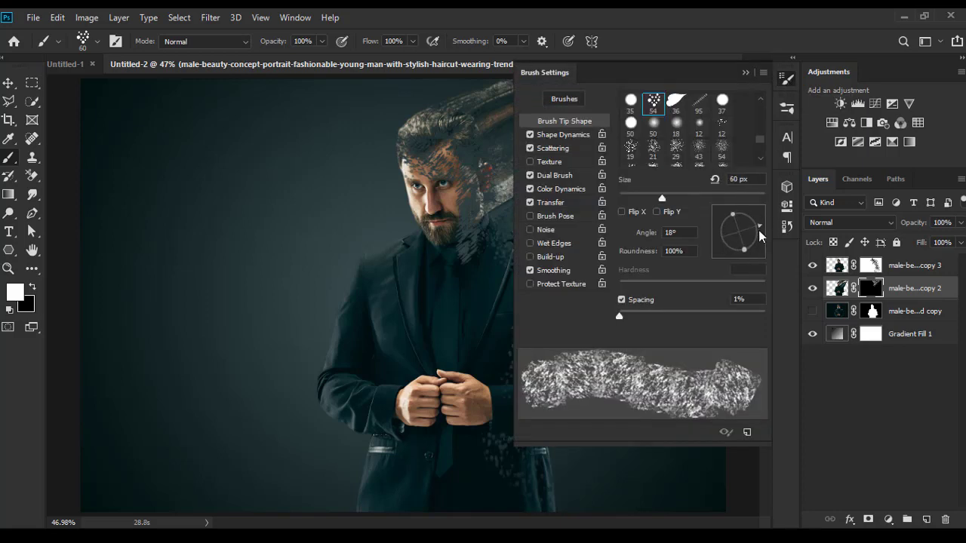
left_click_drag(759, 231, 739, 253)
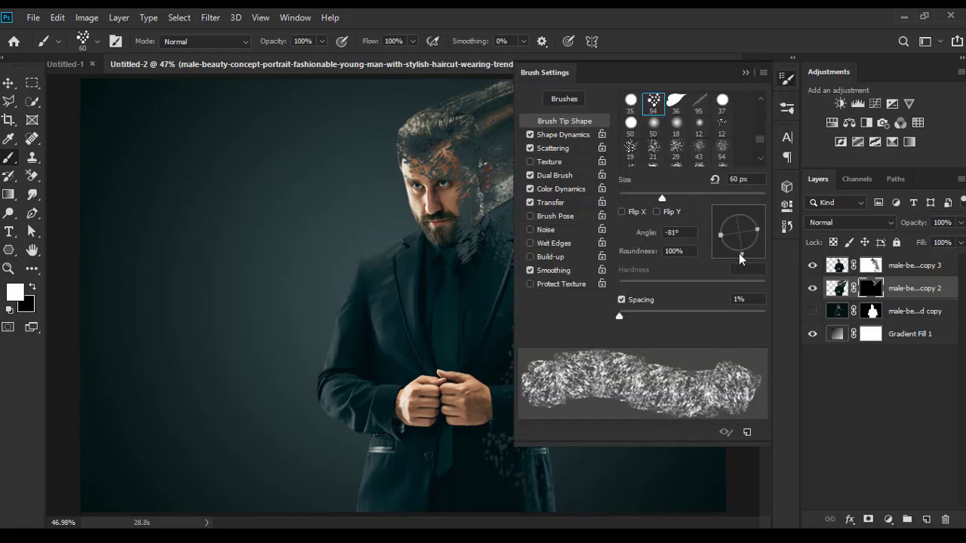
left_click(746, 73)
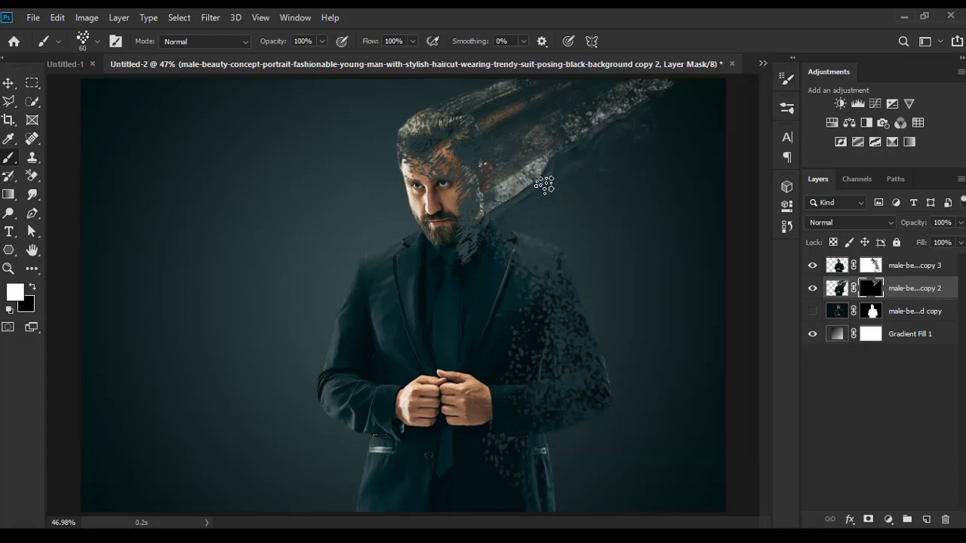
left_click_drag(545, 185, 690, 86)
mouse_move(555, 192)
left_mouse_down()
mouse_move(506, 234)
mouse_move(546, 259)
left_mouse_up()
mouse_move(619, 149)
left_mouse_down()
mouse_move(669, 99)
mouse_move(662, 93)
mouse_move(476, 108)
mouse_move(488, 97)
left_mouse_up()
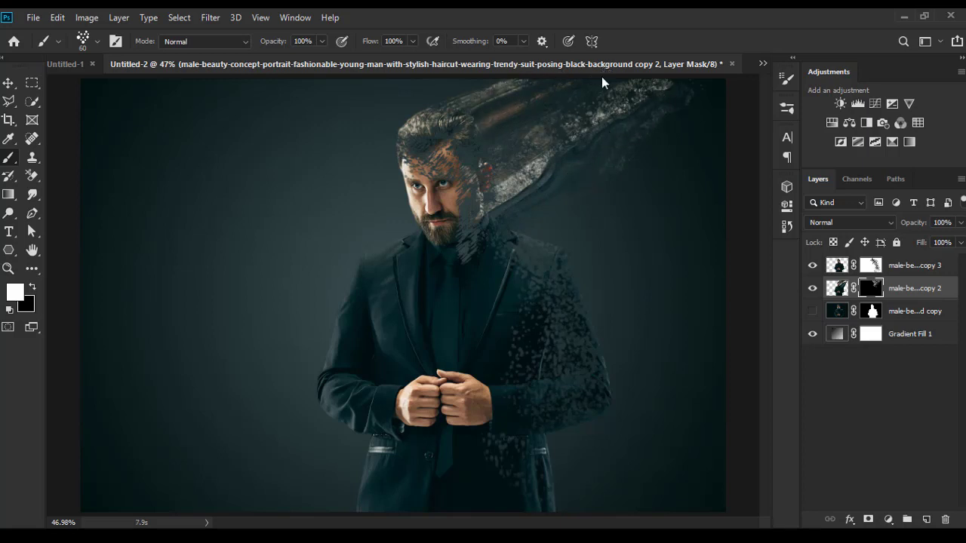
left_click_drag(645, 80, 600, 98)
Choose the Soft Round brush from General Brushes for painting copy 3's mask
left_click(872, 265)
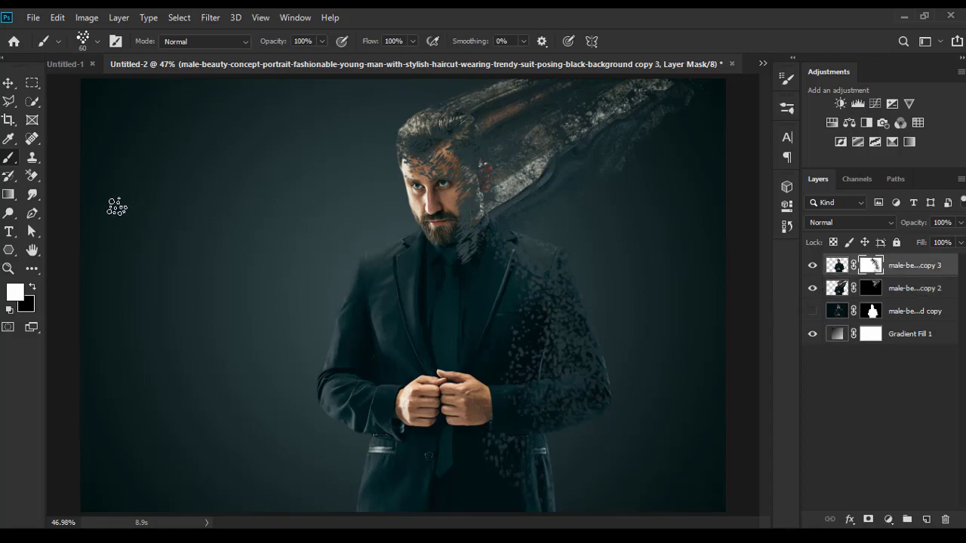
left_click(97, 44)
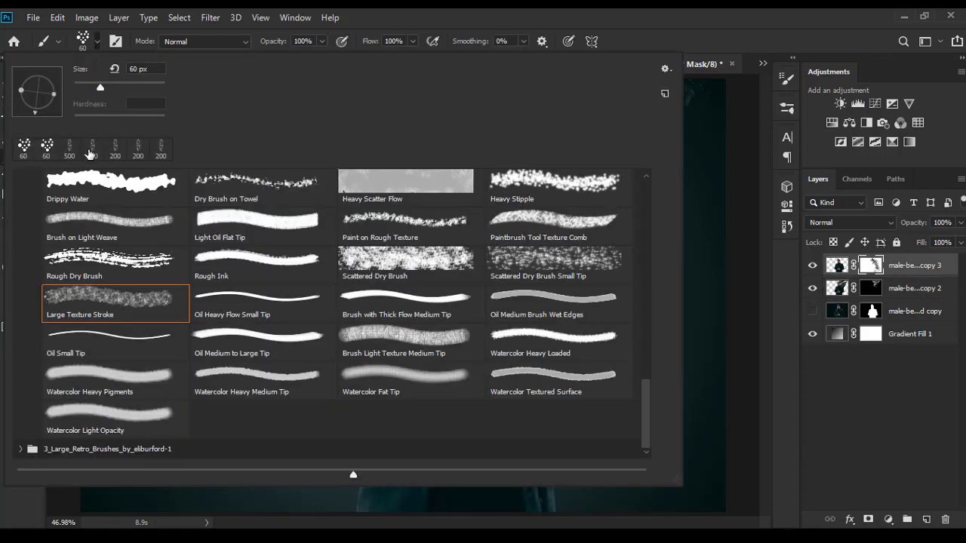
scroll(102, 181, "up", 1)
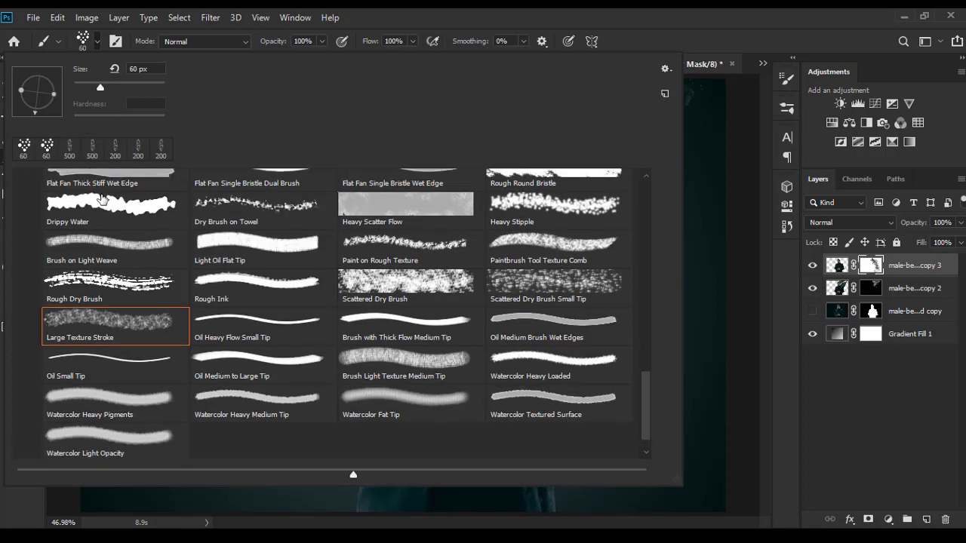
scroll(97, 190, "up", 1)
scroll(91, 199, "up", 1)
scroll(85, 210, "up", 1)
scroll(73, 237, "up", 1)
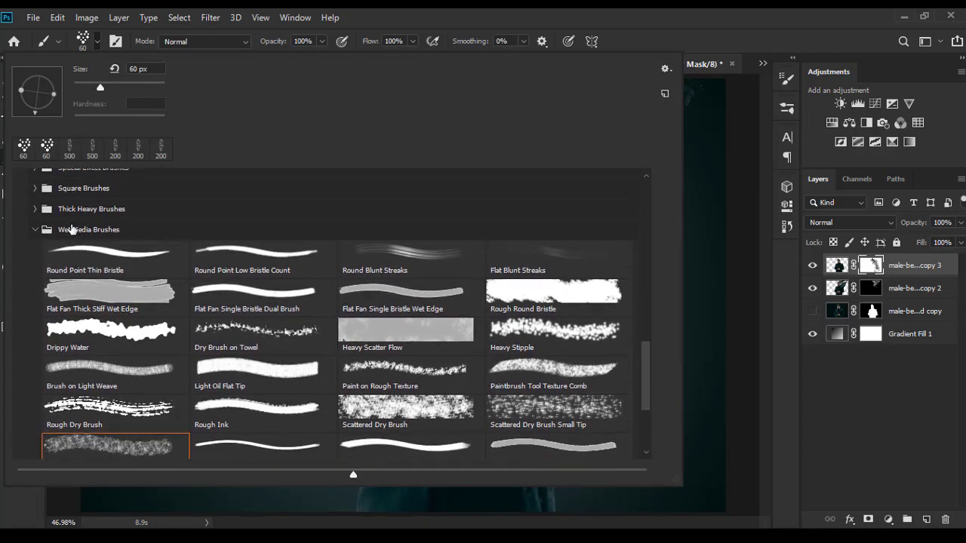
scroll(60, 264, "up", 1)
scroll(48, 292, "up", 1)
scroll(35, 319, "up", 1)
scroll(35, 318, "up", 1)
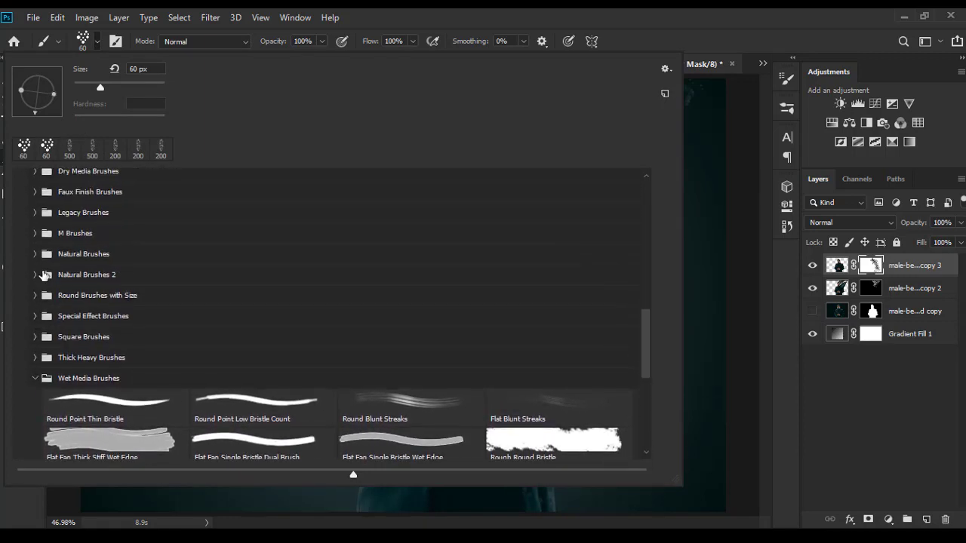
scroll(41, 277, "up", 1)
scroll(37, 207, "up", 3)
scroll(26, 185, "up", 3)
scroll(45, 189, "up", 3)
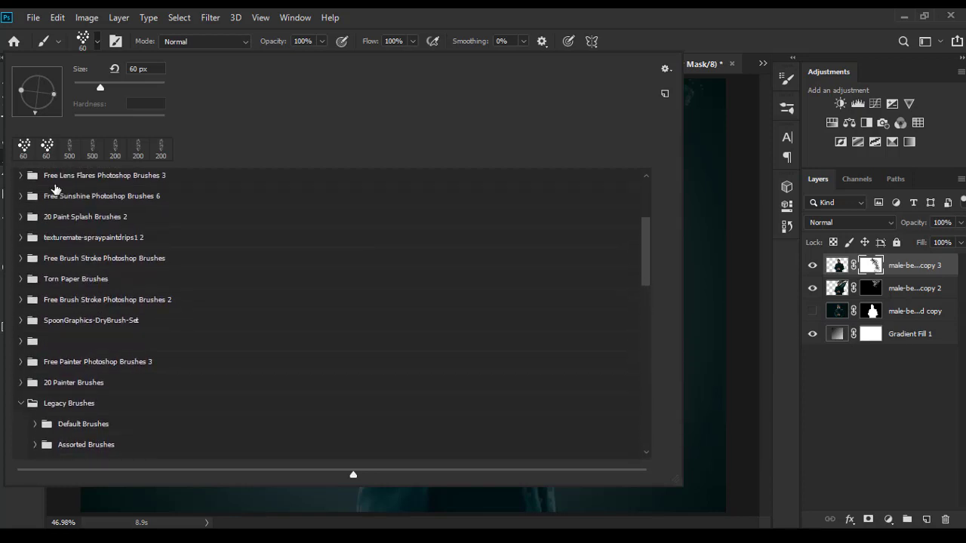
scroll(90, 198, "up", 3)
scroll(119, 198, "up", 1)
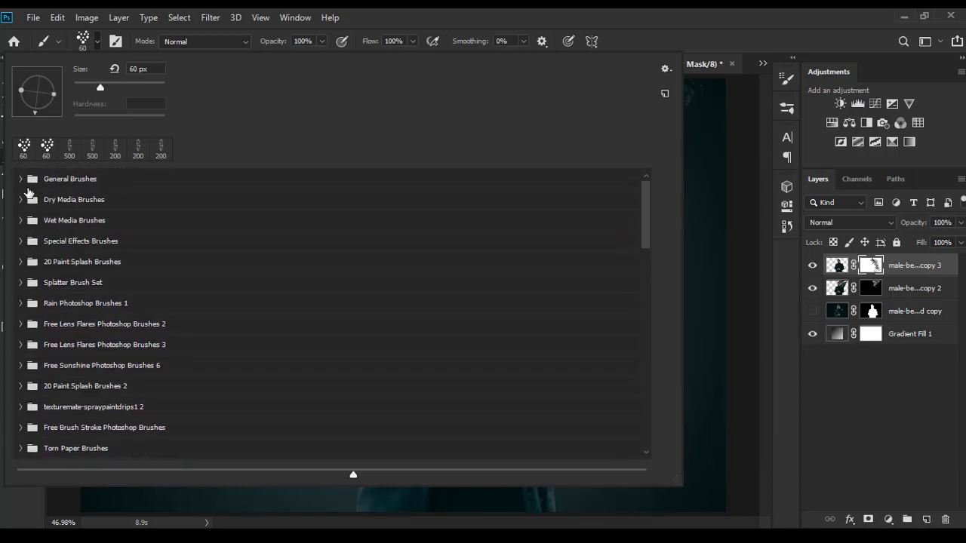
left_click(21, 179)
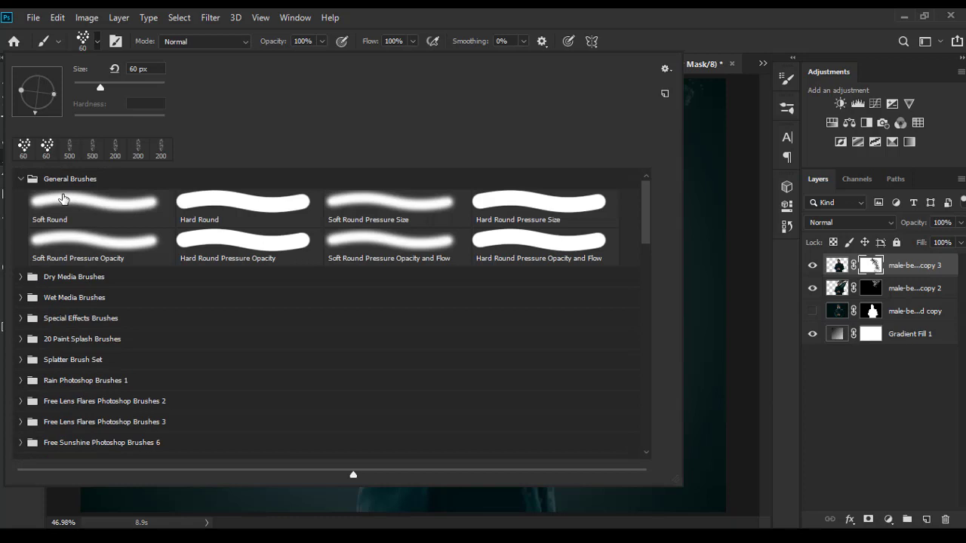
left_click(63, 197)
left_click(865, 403)
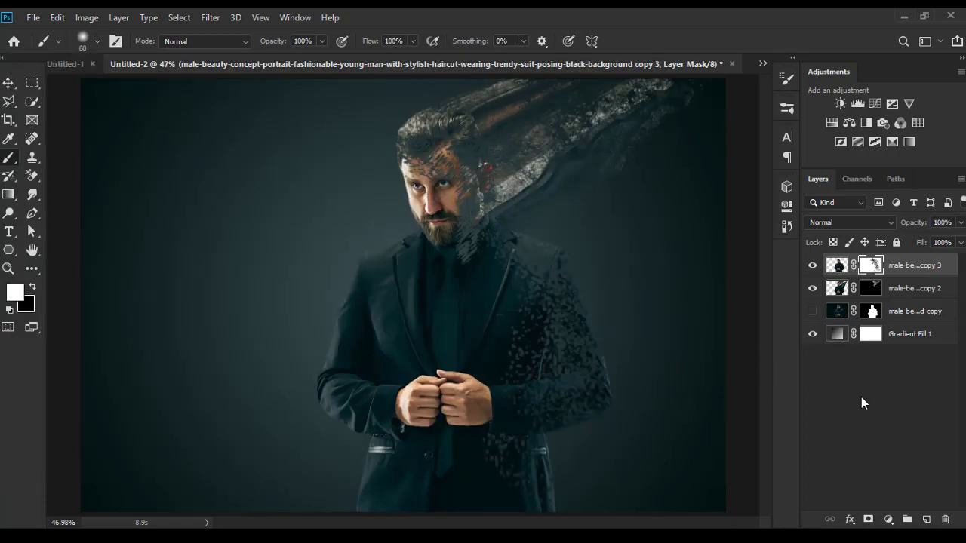
Target copy 3's mask with black as the painting colour and dab it once
left_click(873, 265)
left_click(30, 287)
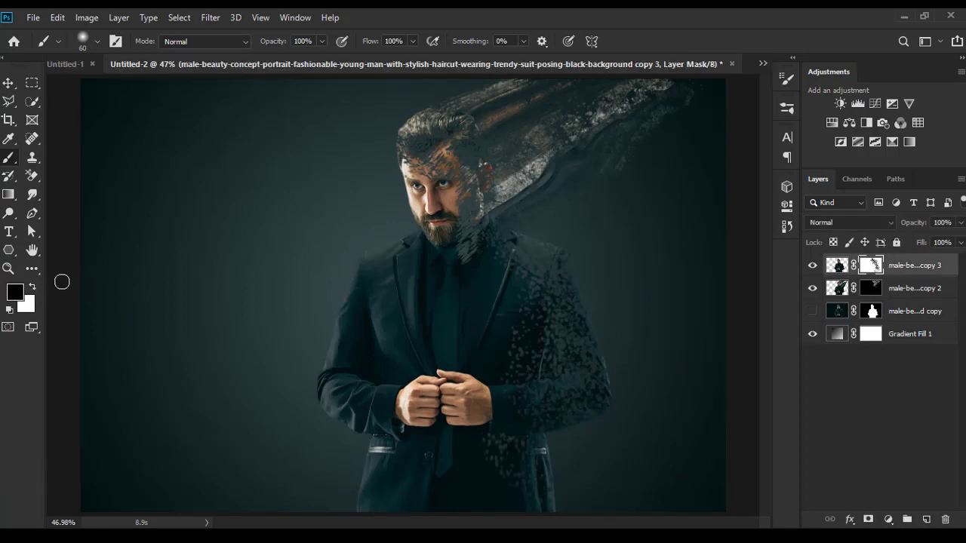
left_click(462, 267)
key("ctrl+2")
key("x")
left_click(872, 265)
key("x")
Paint copy 3's mask below the beard and across the face from eye to cheek
left_click_drag(463, 262, 464, 227)
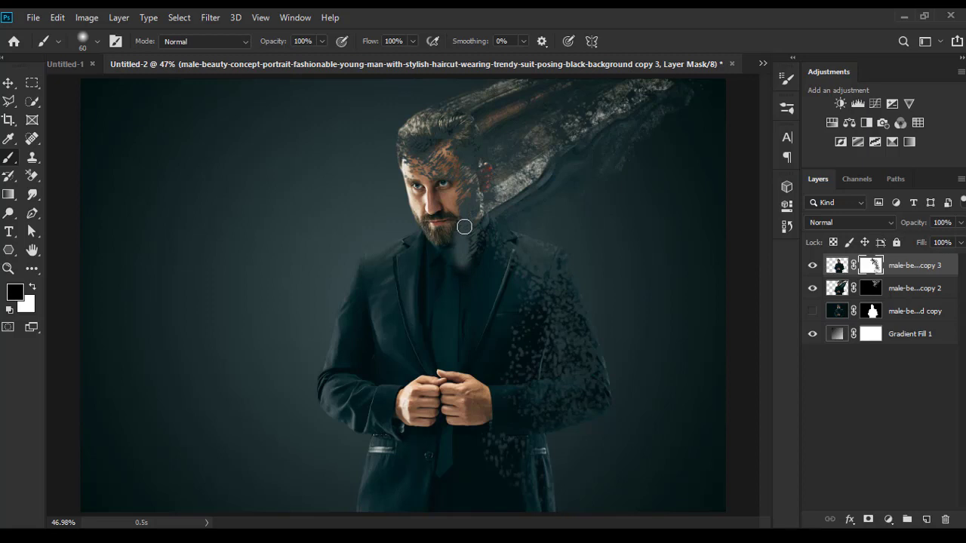
left_click(31, 288)
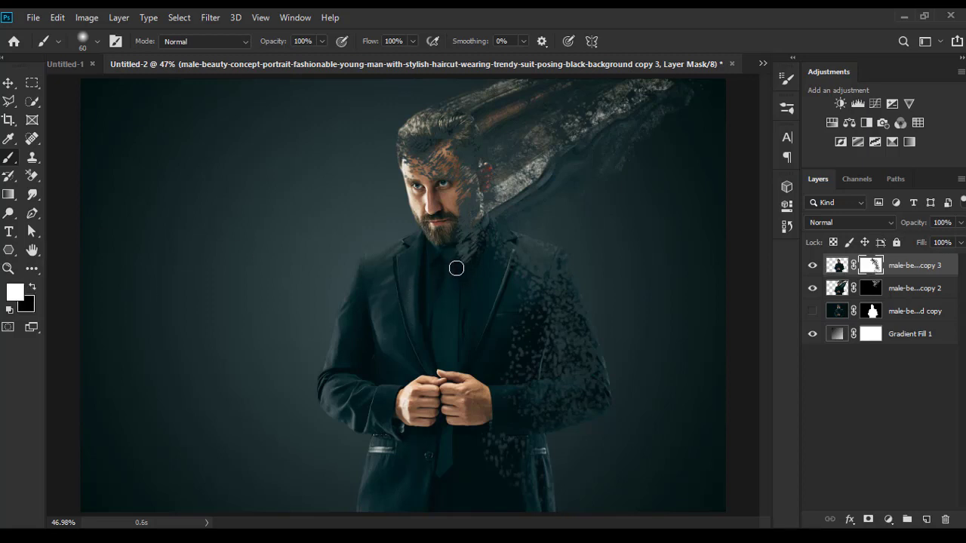
mouse_move(456, 268)
left_mouse_down()
mouse_move(465, 233)
mouse_move(459, 266)
left_mouse_up()
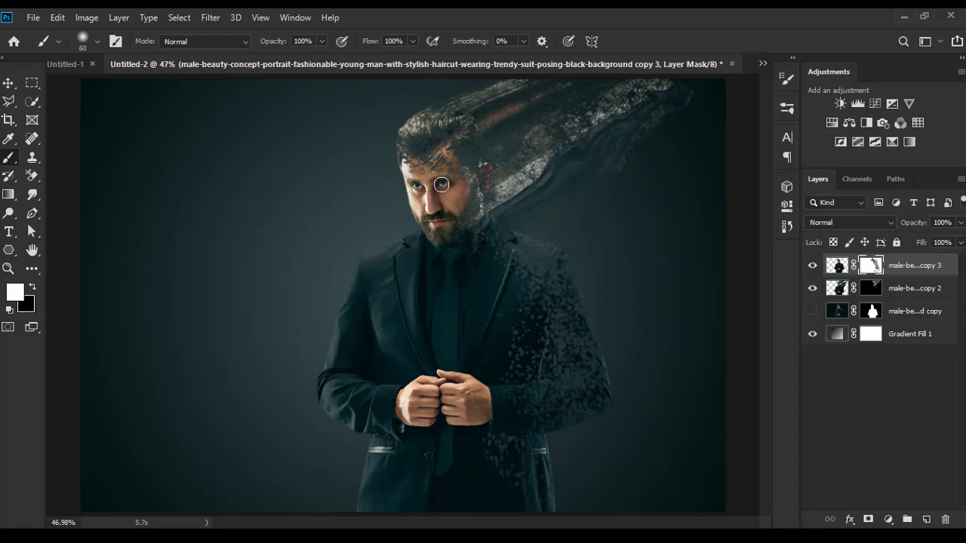
mouse_move(407, 181)
left_mouse_down()
mouse_move(452, 181)
mouse_move(460, 196)
mouse_move(437, 222)
left_mouse_up()
left_click(872, 289)
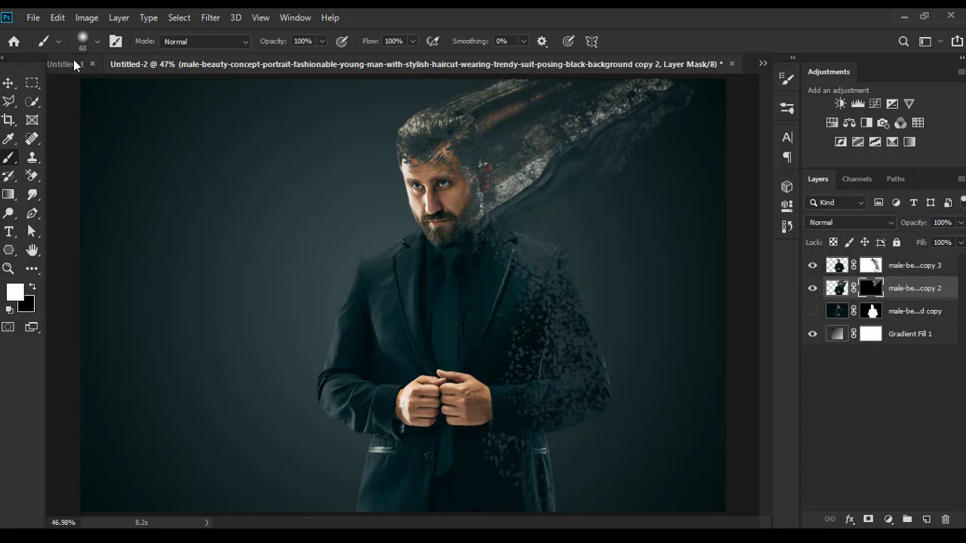
Choose the Rough Round Bristle brush (104 px) from the Thick Heavy Brushes set
left_click(96, 41)
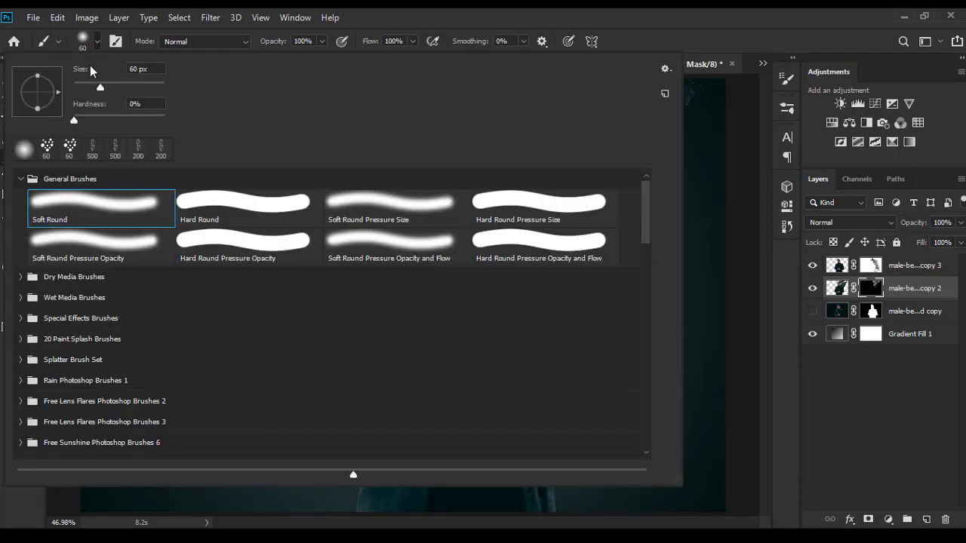
left_click(21, 179)
scroll(177, 302, "down", 3)
scroll(146, 355, "down", 4)
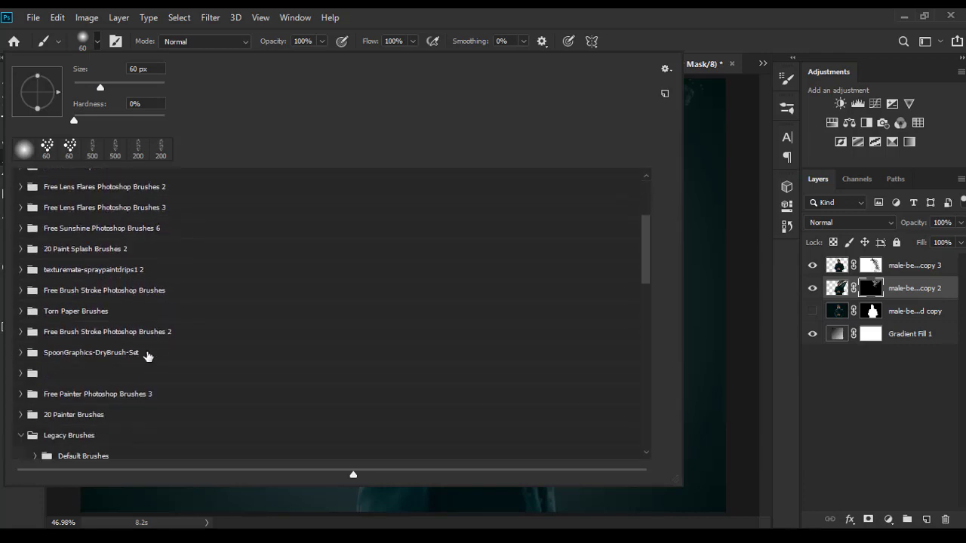
scroll(136, 339, "down", 5)
scroll(128, 342, "down", 4)
scroll(136, 347, "down", 4)
scroll(144, 351, "down", 4)
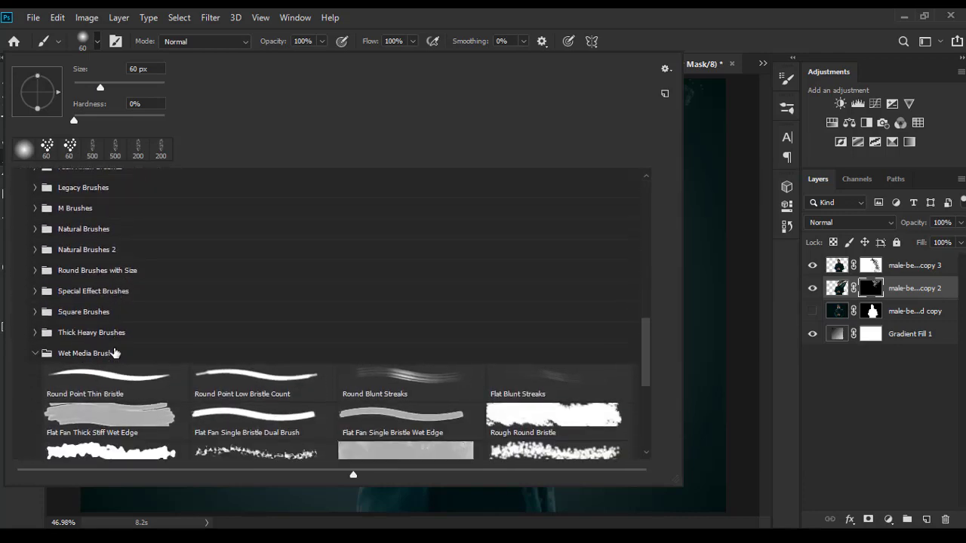
scroll(121, 351, "down", 3)
scroll(115, 352, "down", 3)
scroll(90, 302, "down", 1)
scroll(68, 250, "down", 1)
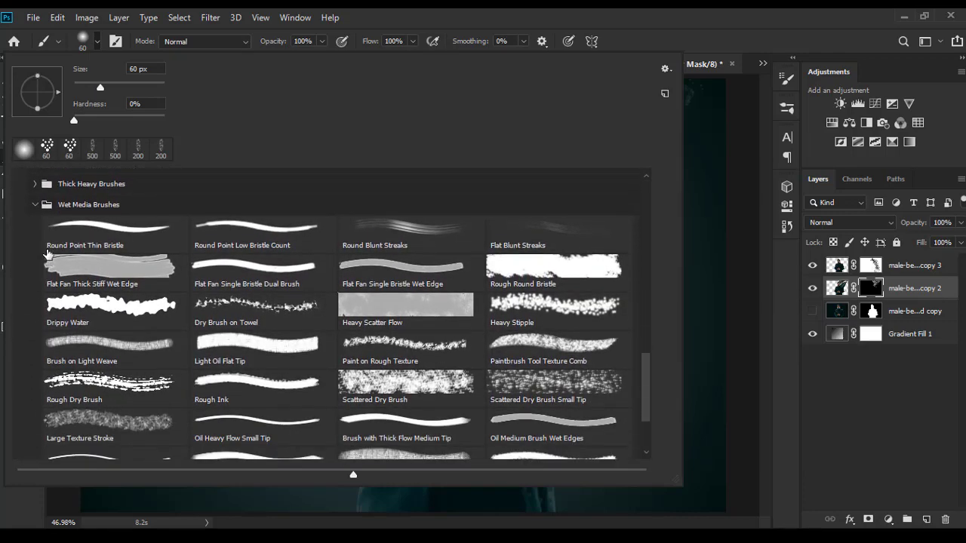
scroll(38, 200, "down", 1)
scroll(37, 200, "down", 1)
scroll(76, 230, "down", 1)
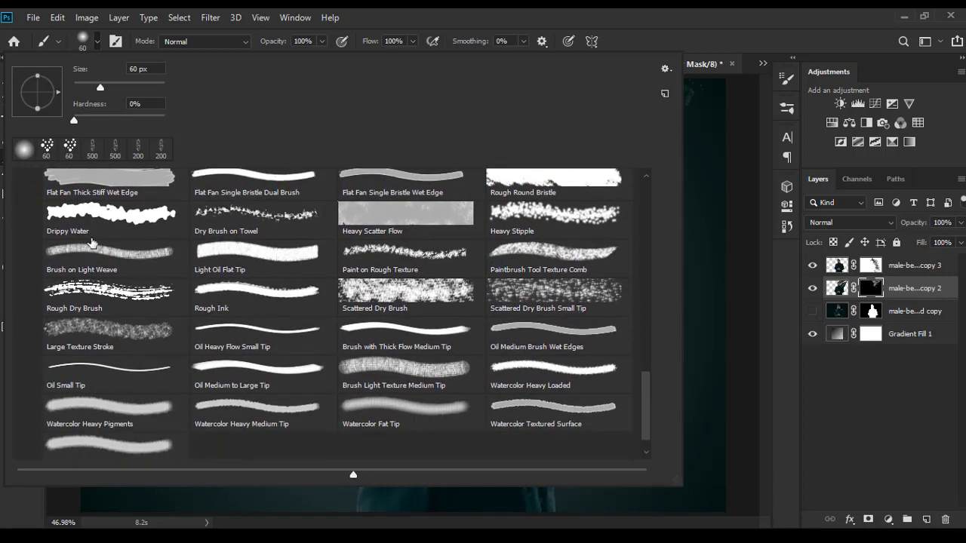
scroll(90, 241, "up", 1)
scroll(91, 241, "up", 1)
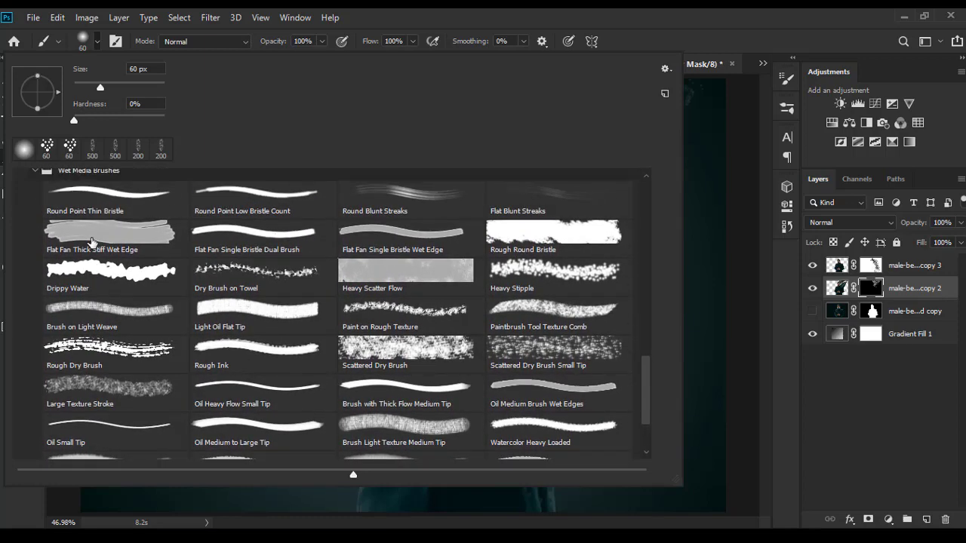
scroll(76, 238, "up", 1)
left_click(34, 205)
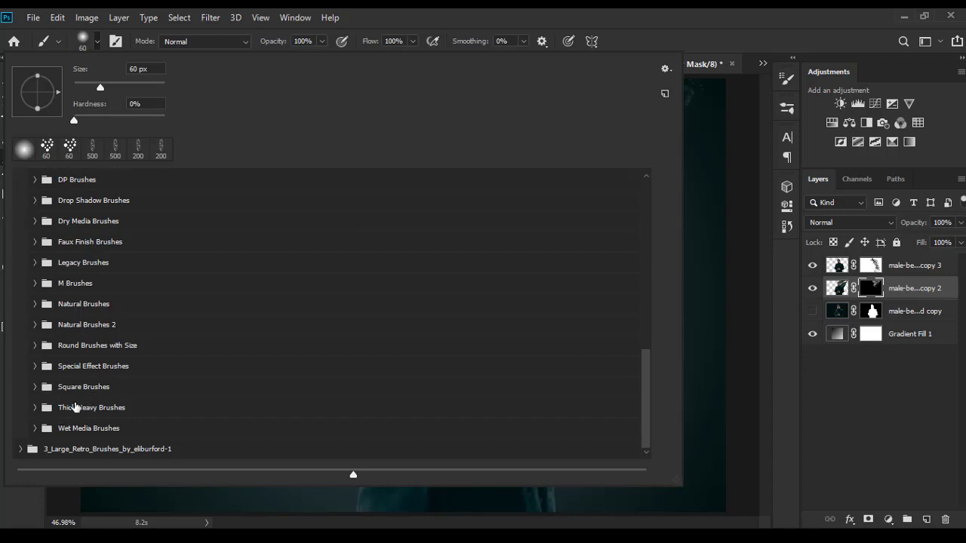
left_click(33, 412)
scroll(105, 392, "down", 2)
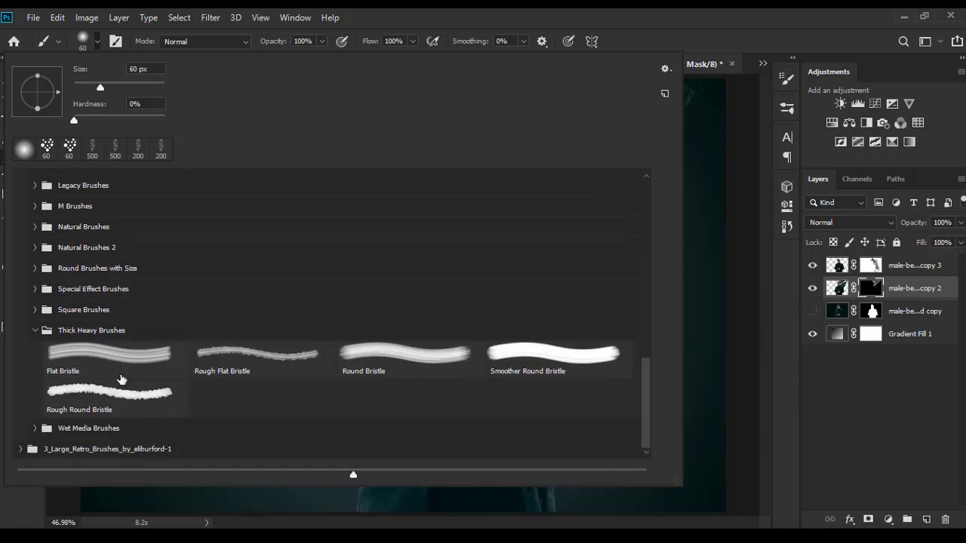
left_click(104, 394)
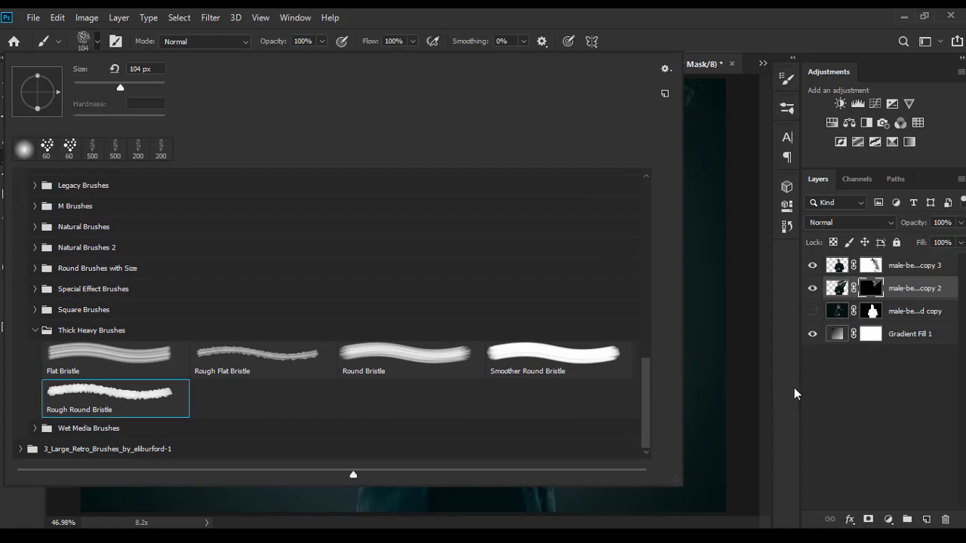
left_click(865, 420)
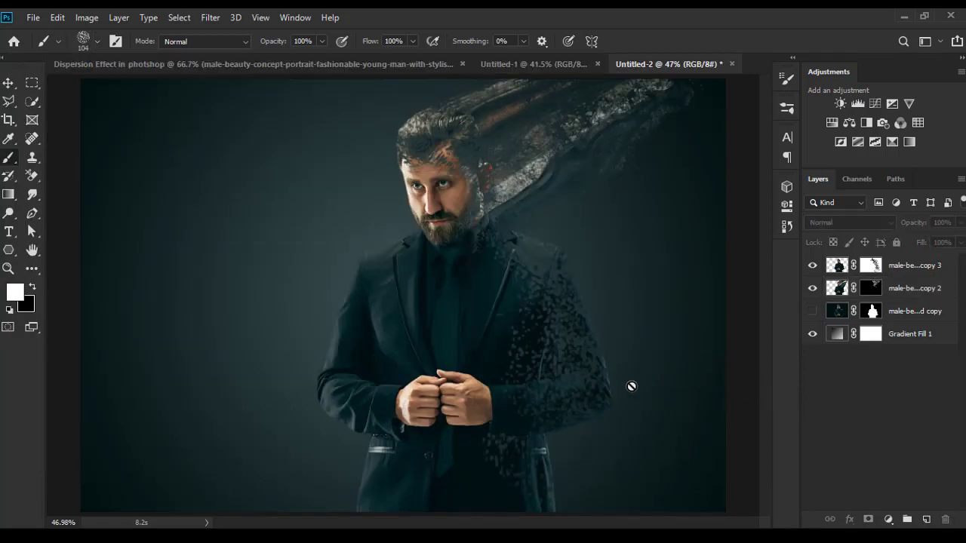
Paint bristle strokes on copy 2's mask around the shoulder, neck and top-right streak
left_click(874, 289)
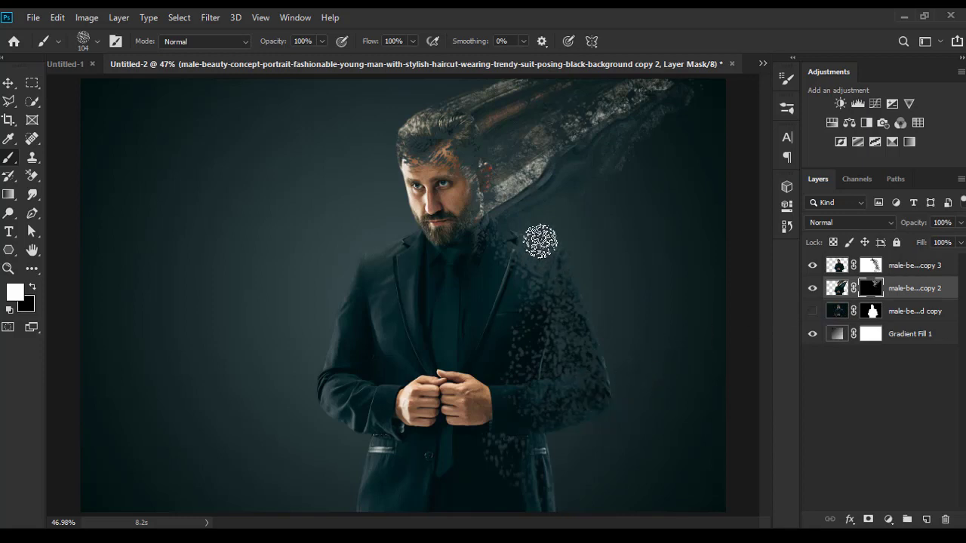
left_click_drag(561, 217, 674, 130)
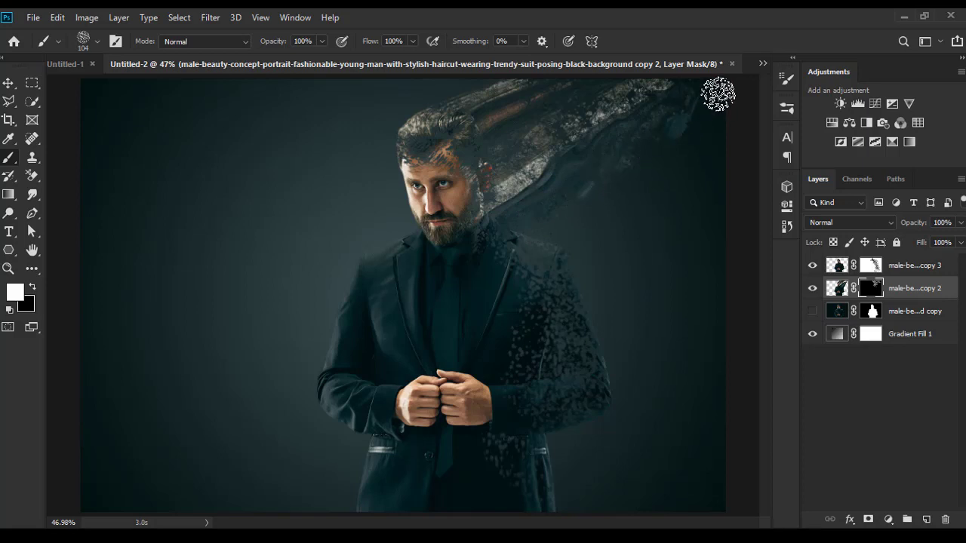
mouse_move(719, 93)
left_mouse_down()
mouse_move(628, 151)
mouse_move(690, 136)
mouse_move(582, 168)
mouse_move(524, 233)
mouse_move(514, 270)
mouse_move(509, 233)
mouse_move(575, 262)
mouse_move(521, 237)
mouse_move(550, 228)
mouse_move(599, 249)
mouse_move(574, 259)
mouse_move(604, 339)
left_mouse_up()
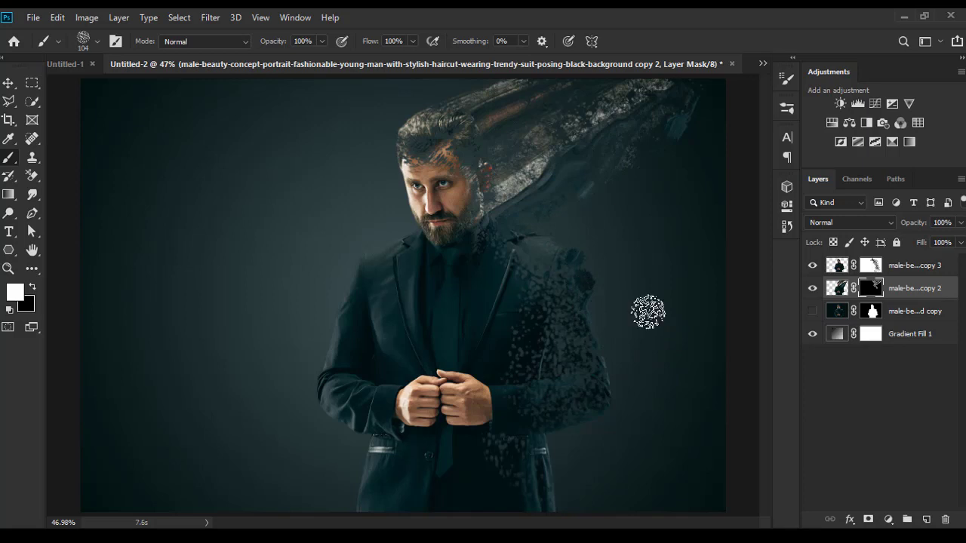
left_click_drag(641, 302, 639, 302)
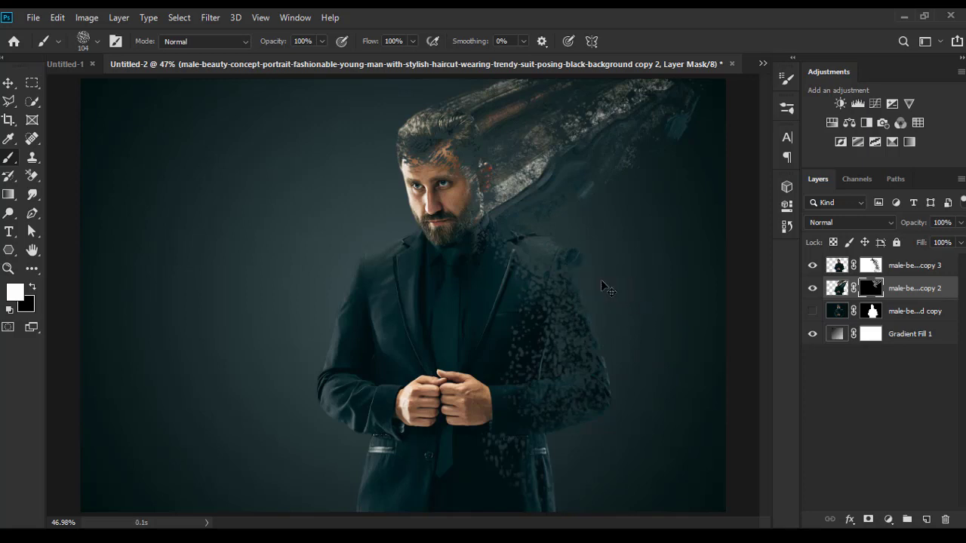
left_click_drag(551, 237, 556, 224)
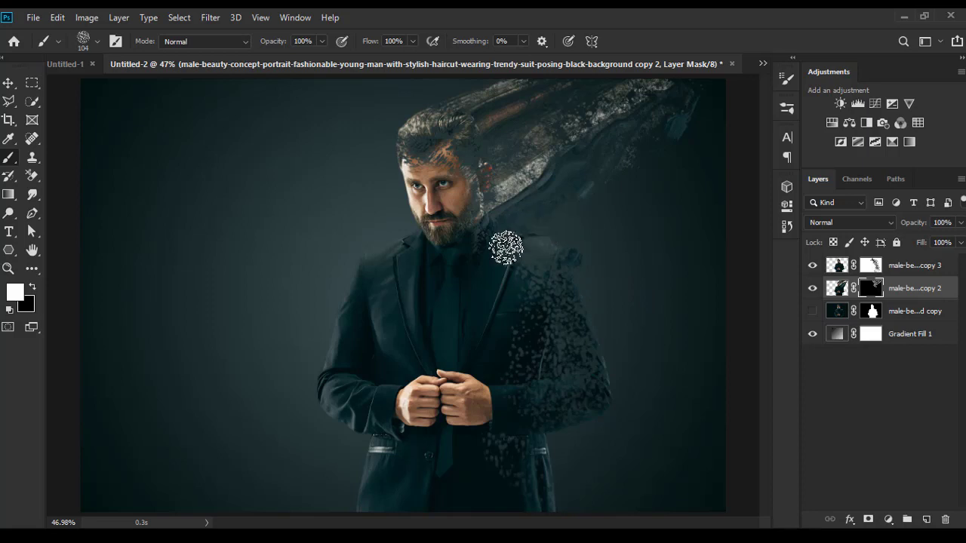
left_click_drag(505, 244, 535, 224)
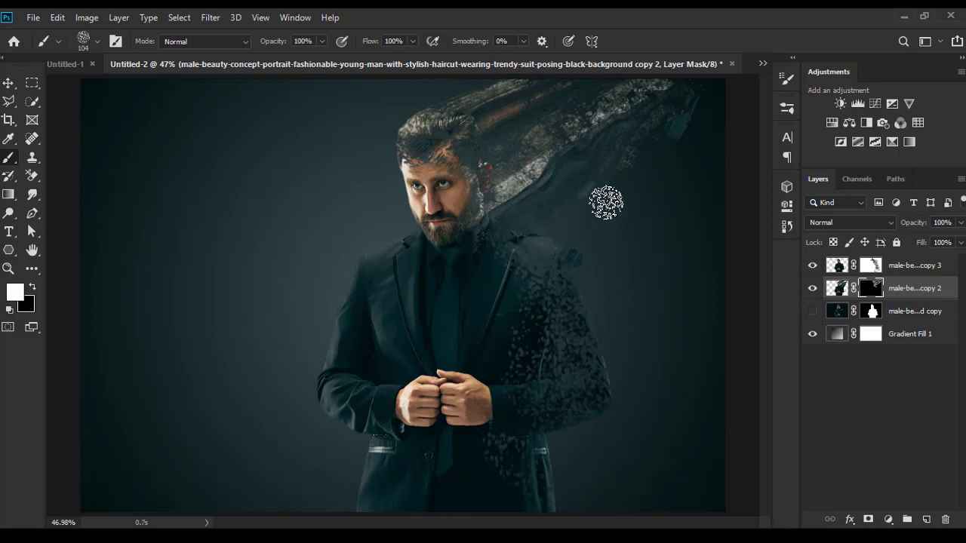
left_click_drag(605, 203, 627, 208)
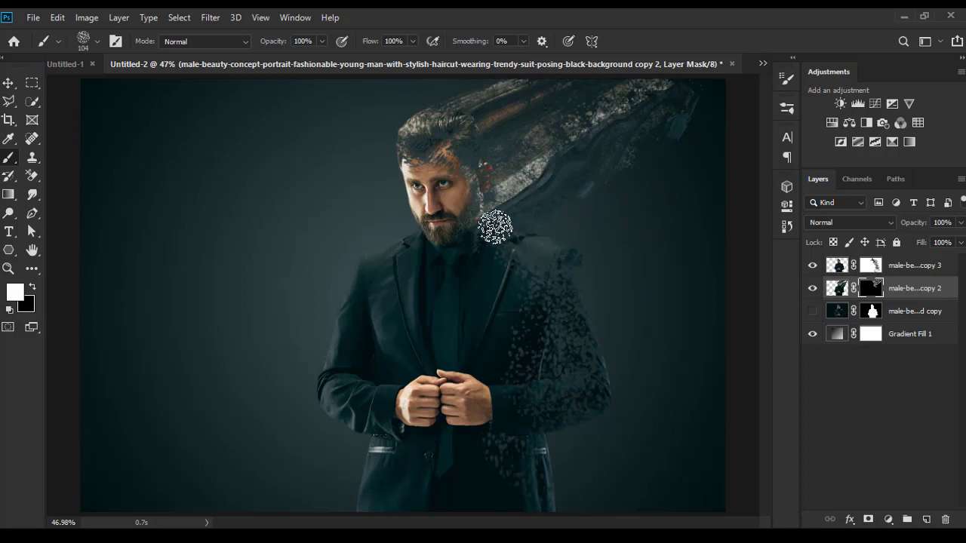
mouse_move(501, 220)
left_mouse_down()
mouse_move(551, 148)
mouse_move(614, 129)
left_mouse_up()
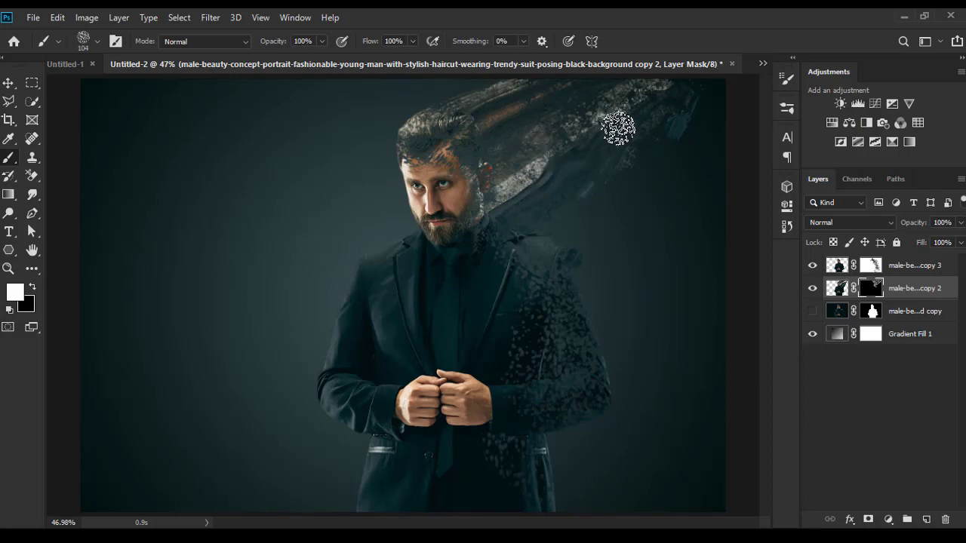